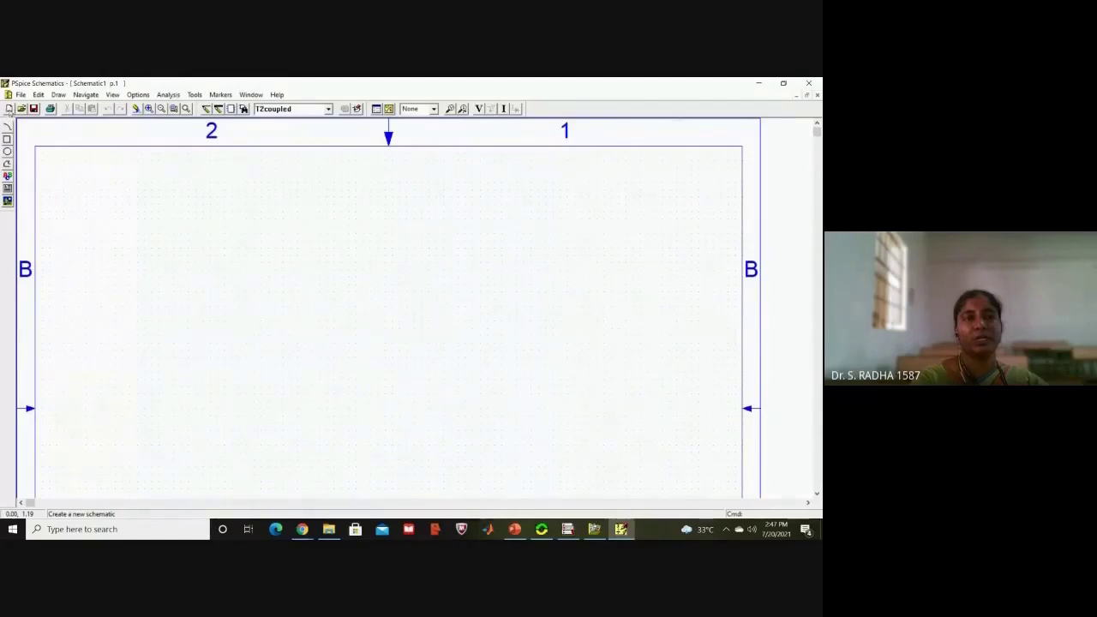
click(18, 96)
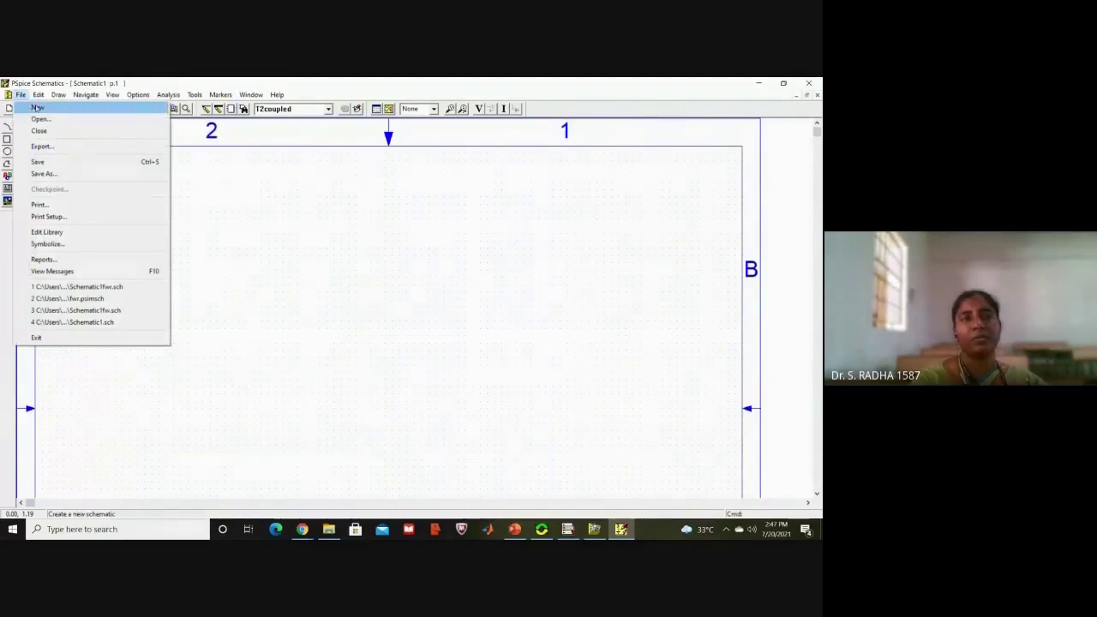
click(540, 323)
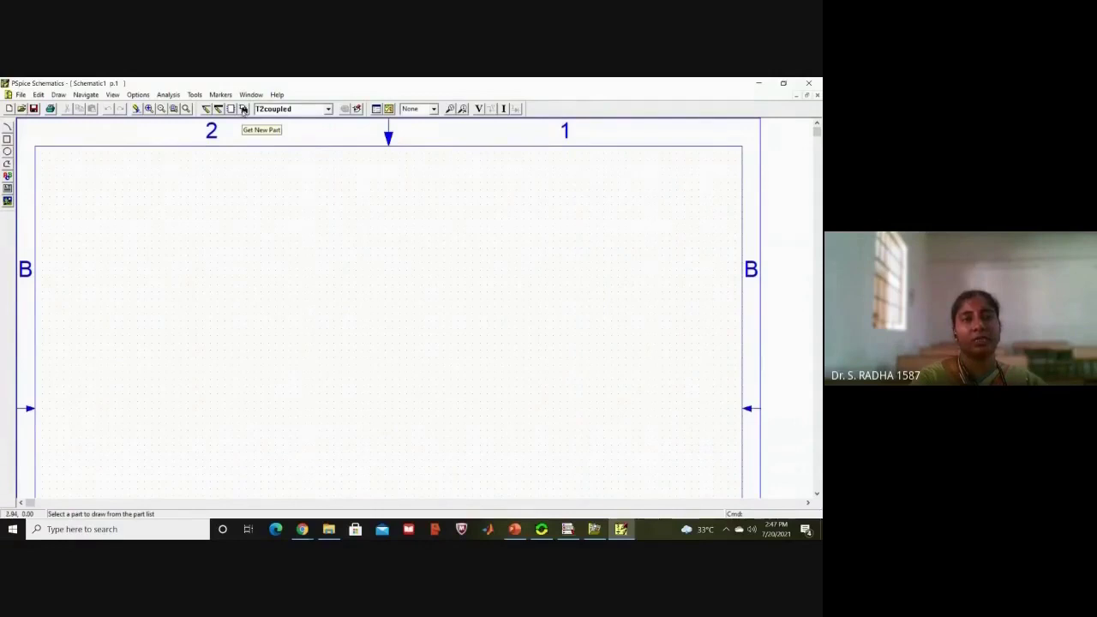
click(112, 94)
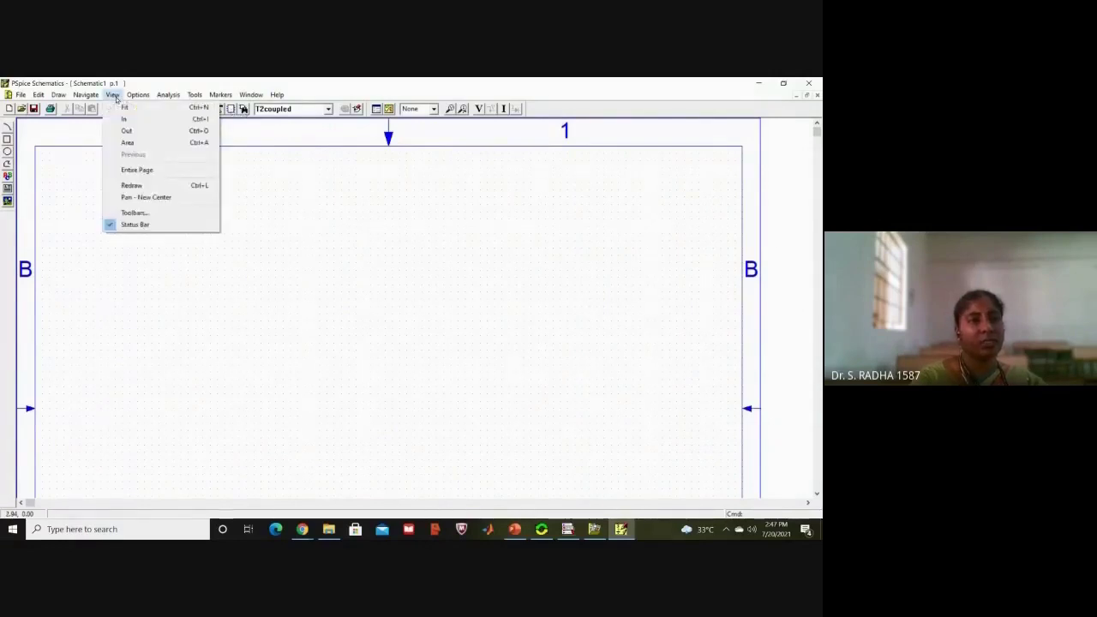
mouse_move(86, 95)
mouse_move(39, 97)
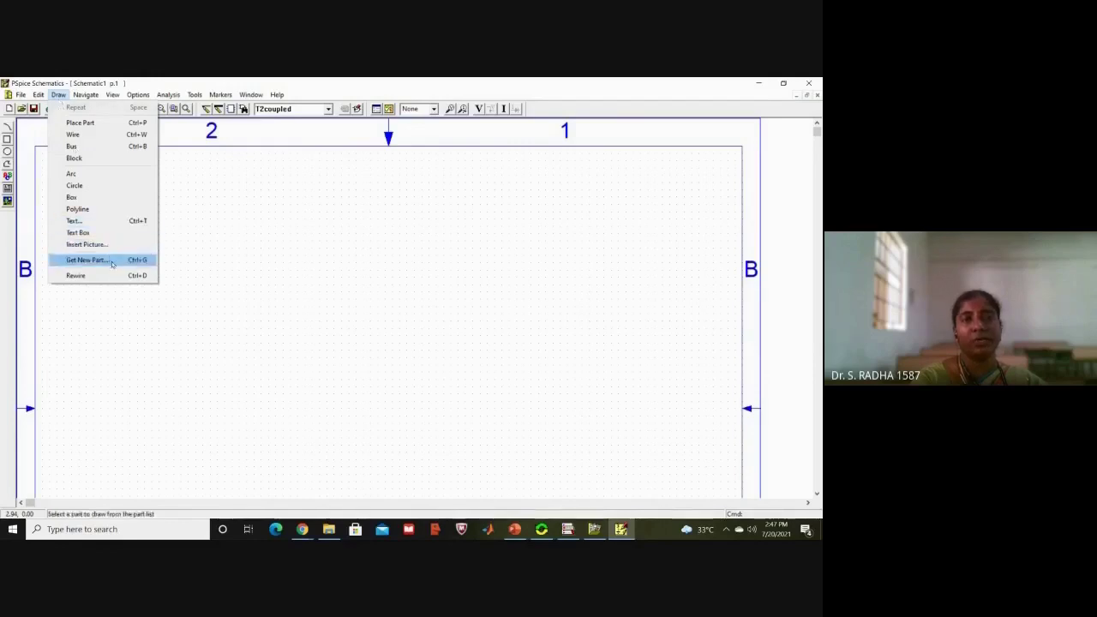
click(243, 118)
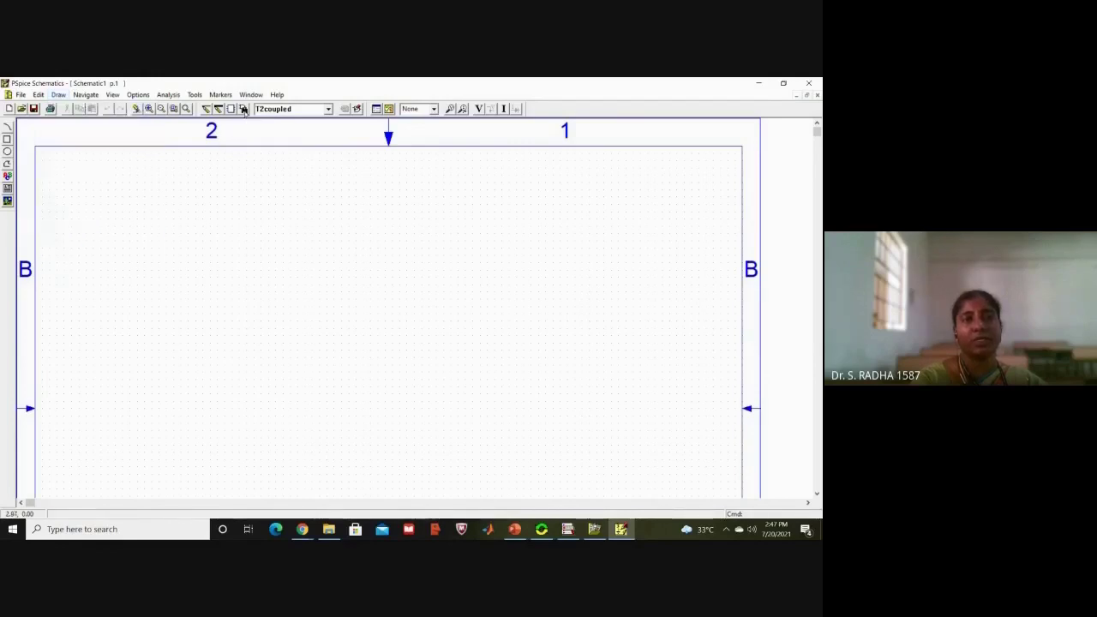
- Place four D1N4002 diodes from the part library on the schematic, arranged in two rows of two
click(243, 109)
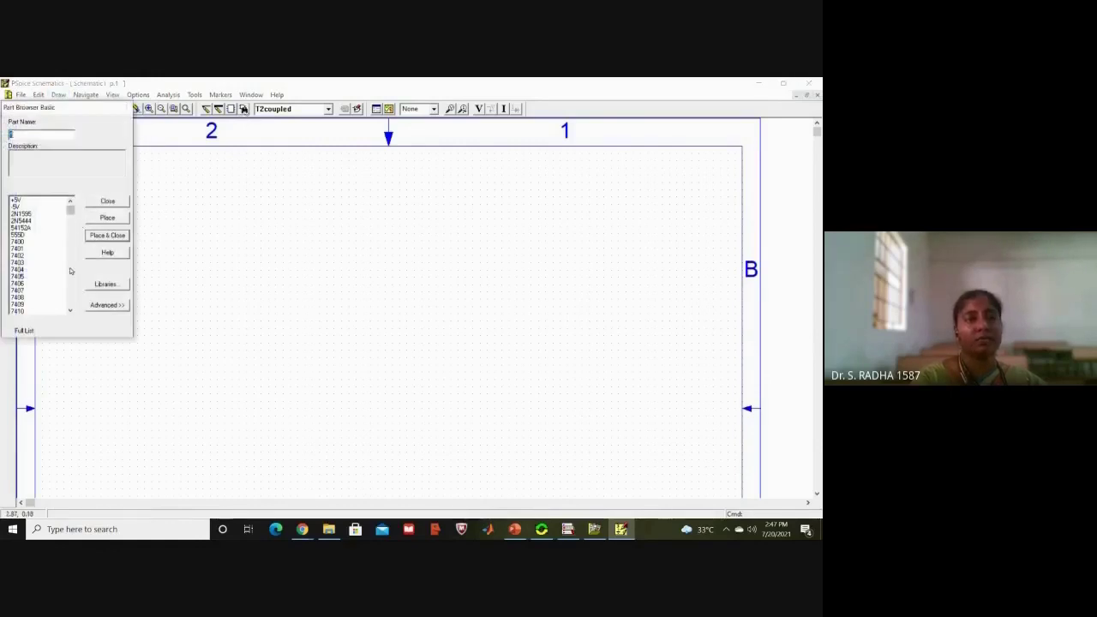
scroll(72, 285, down, 5)
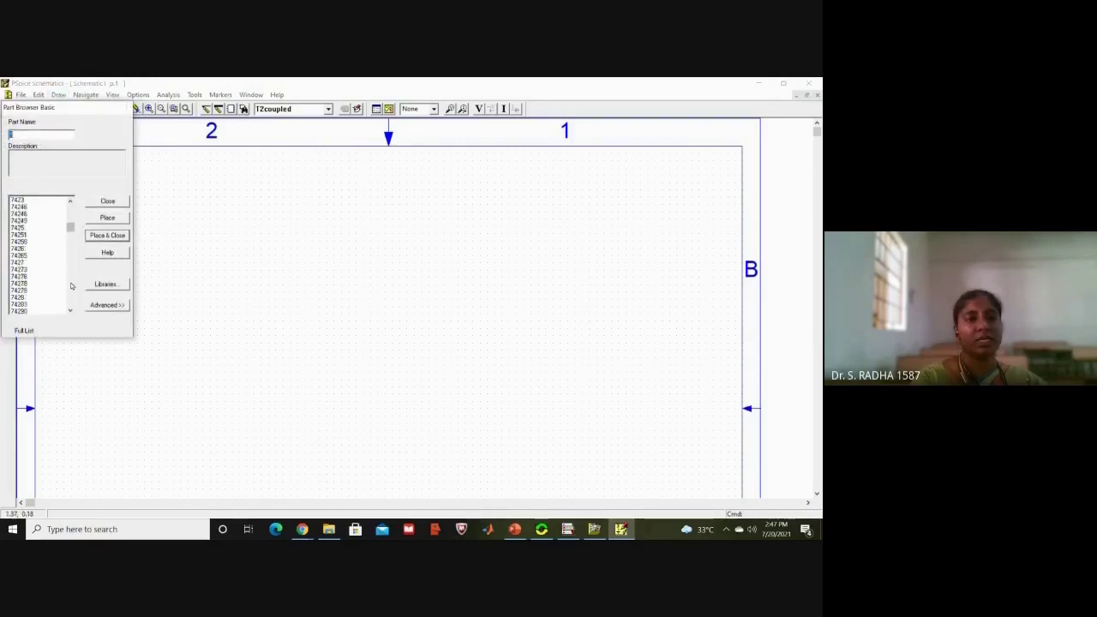
scroll(72, 286, down, 10)
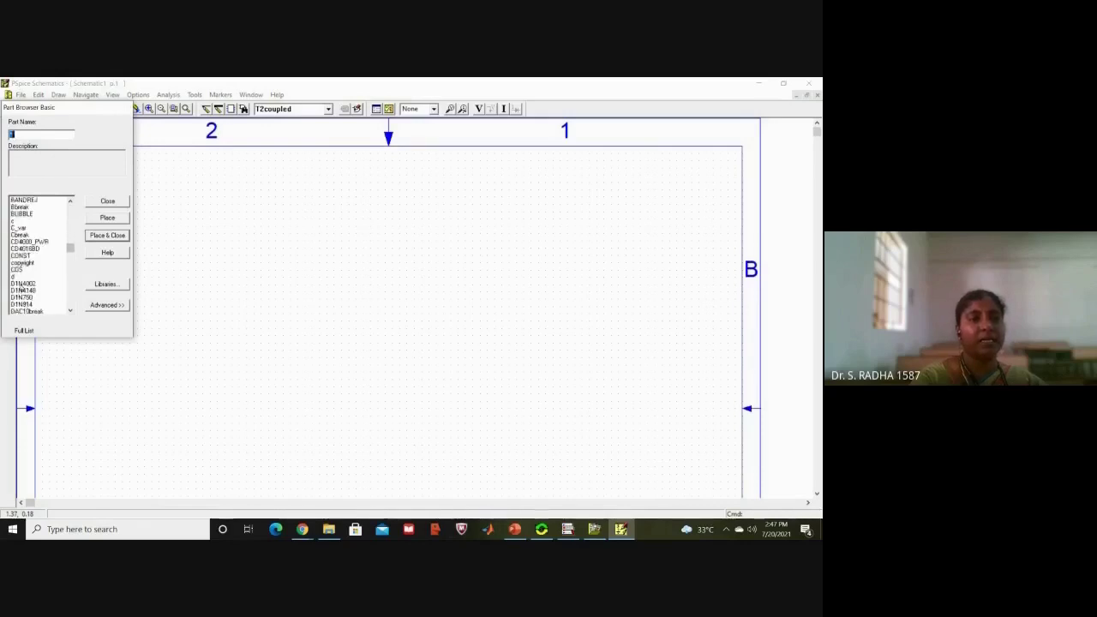
click(22, 284)
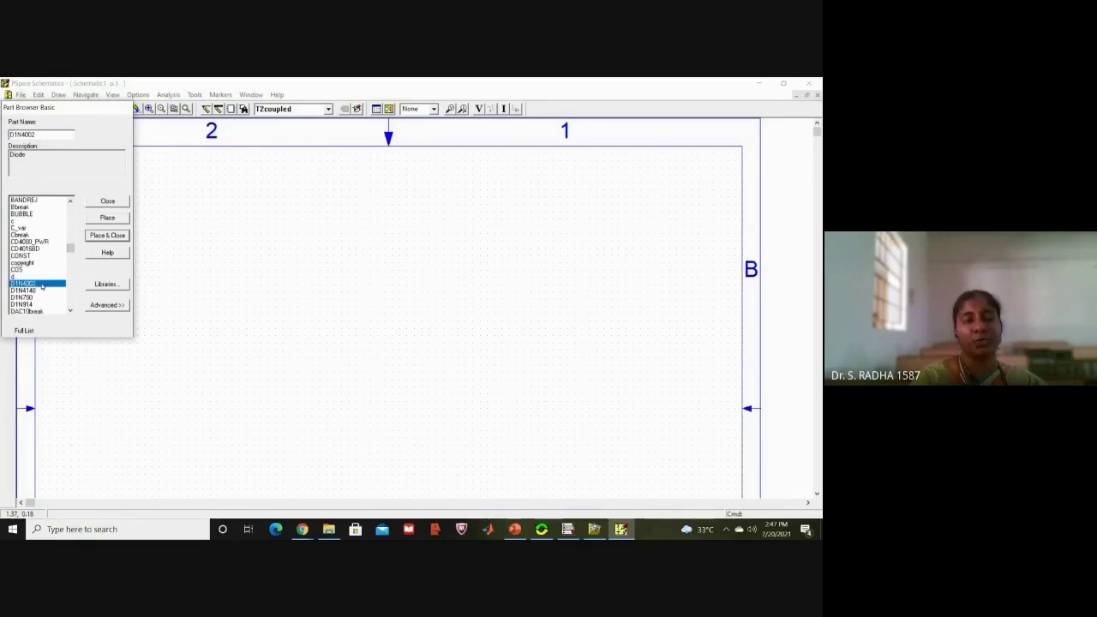
click(102, 219)
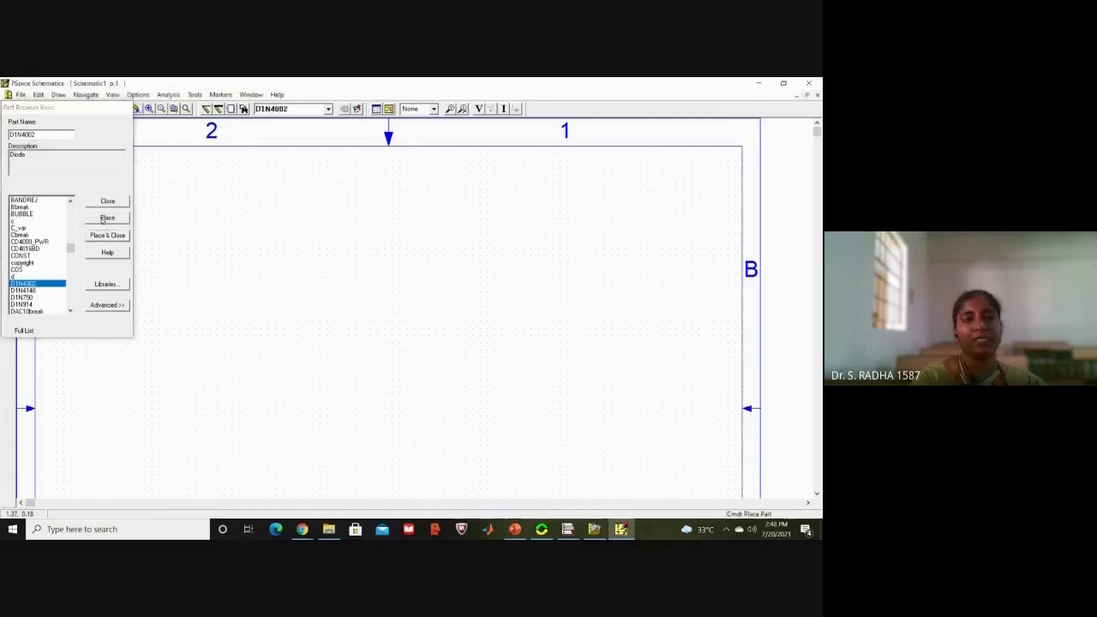
click(236, 231)
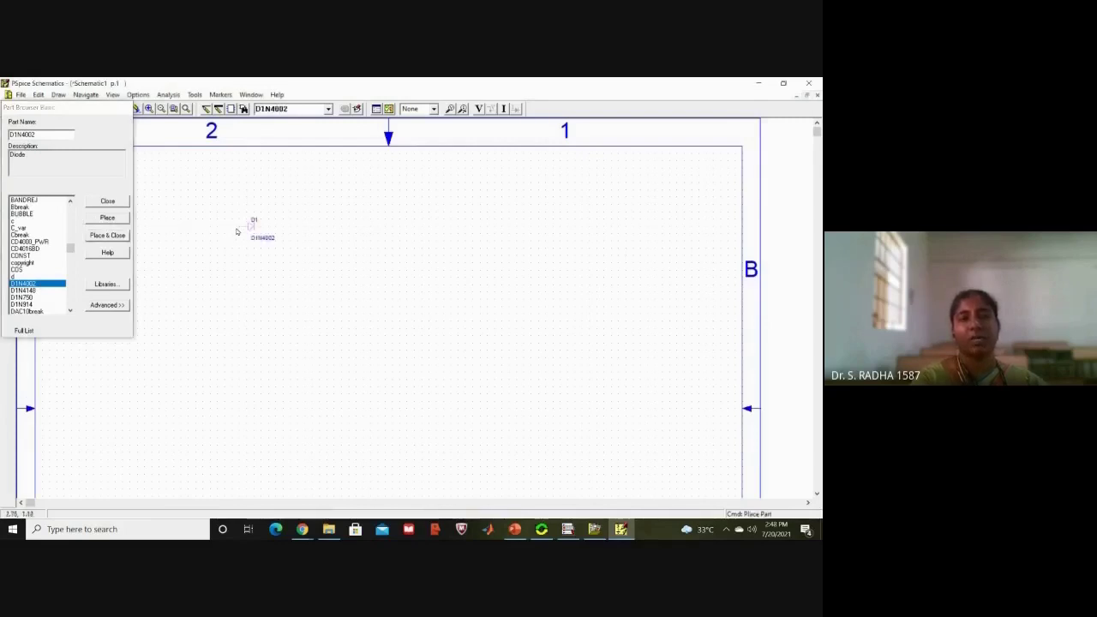
click(312, 228)
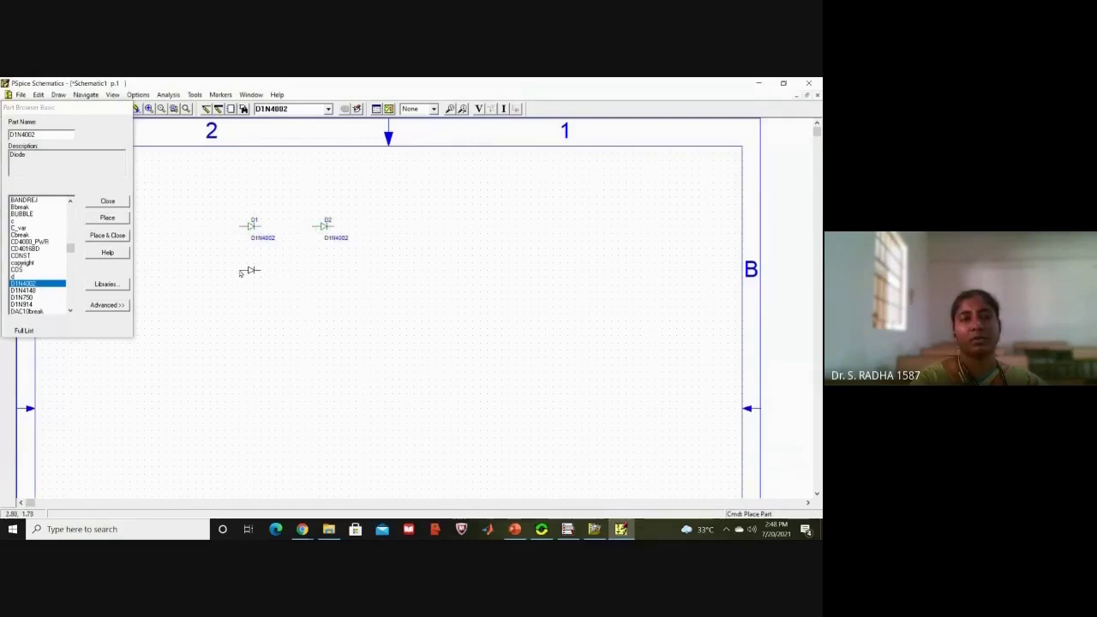
click(240, 273)
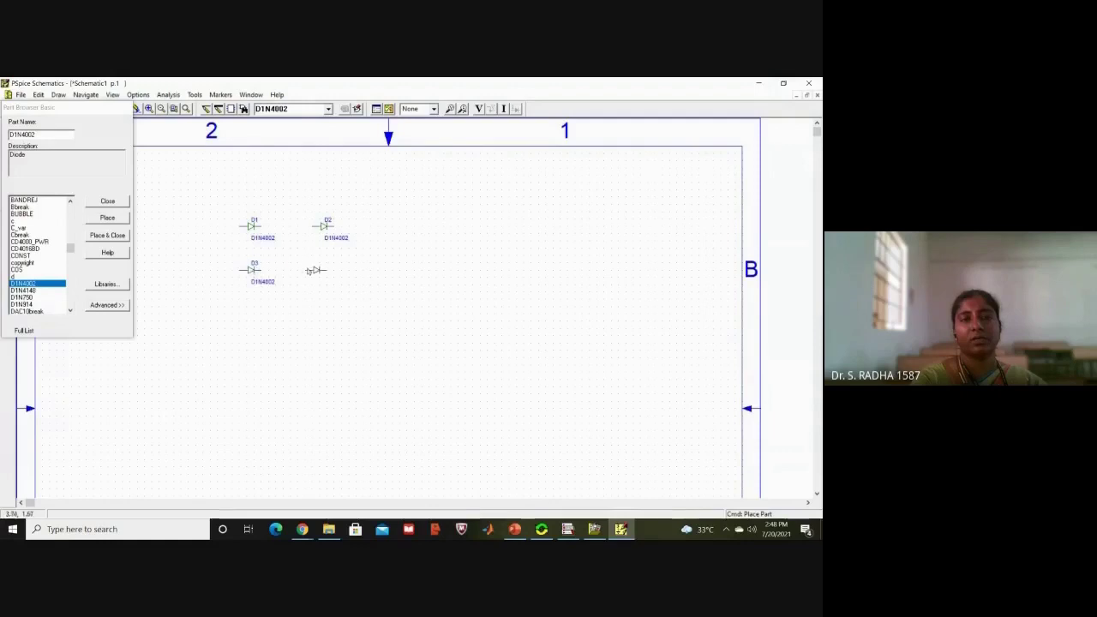
click(313, 272)
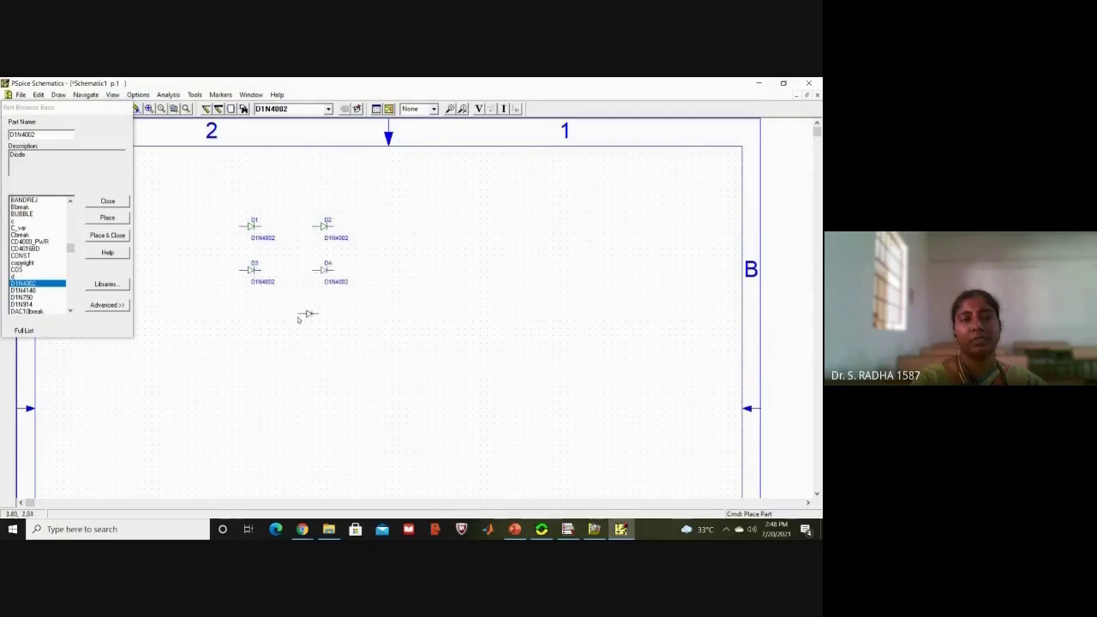
right_click(298, 319)
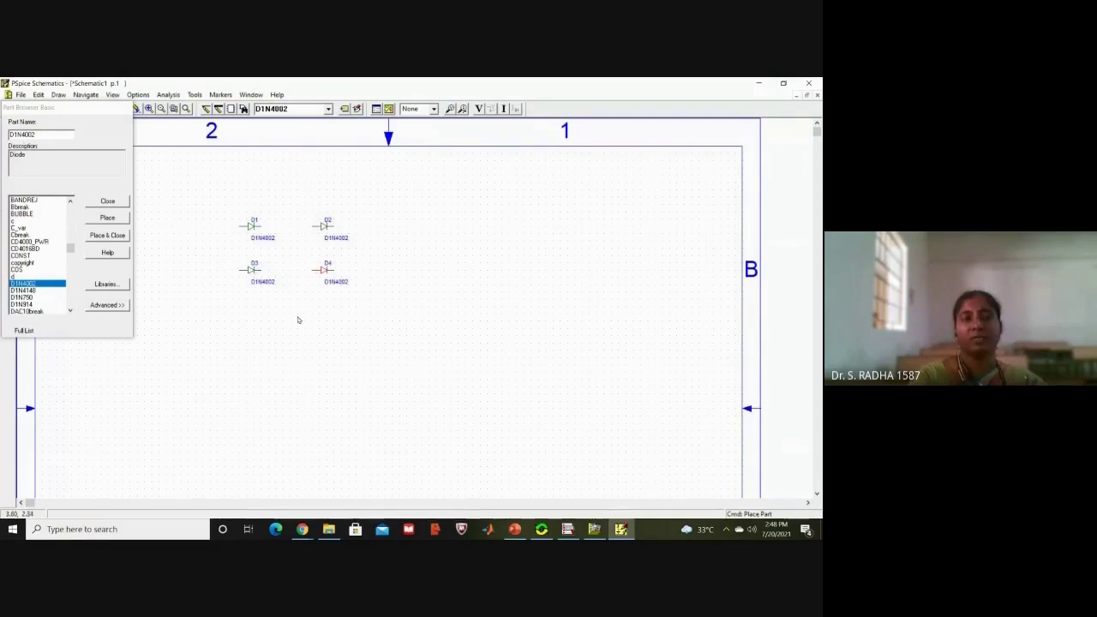
click(299, 320)
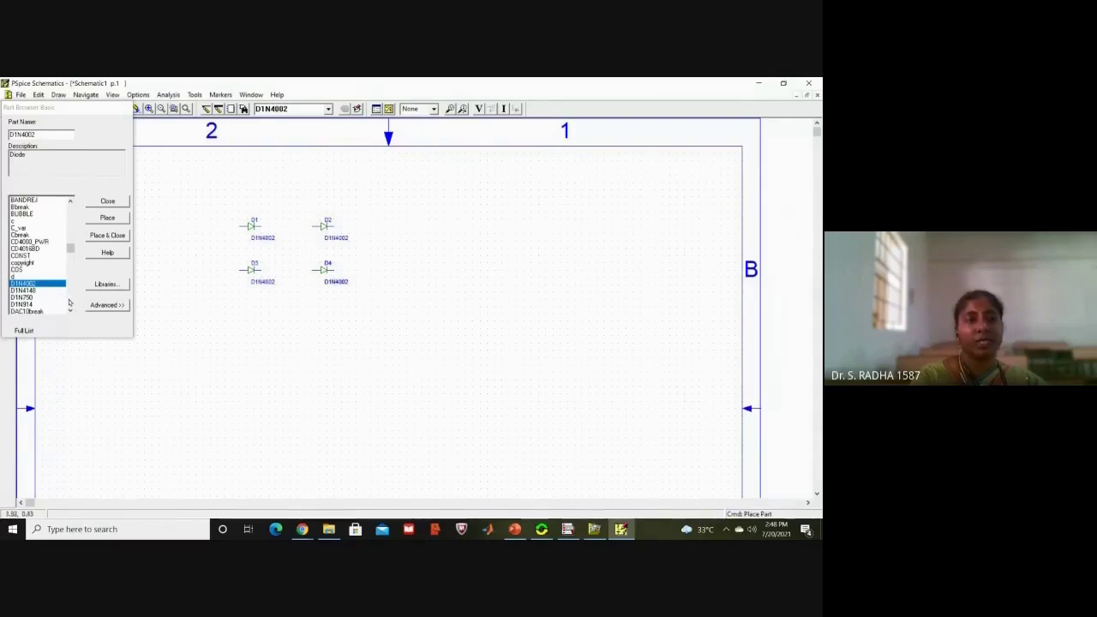
- Place one VSIN sine voltage source from the part library to the left of the diodes
click(69, 302)
click(70, 302)
click(69, 301)
click(70, 302)
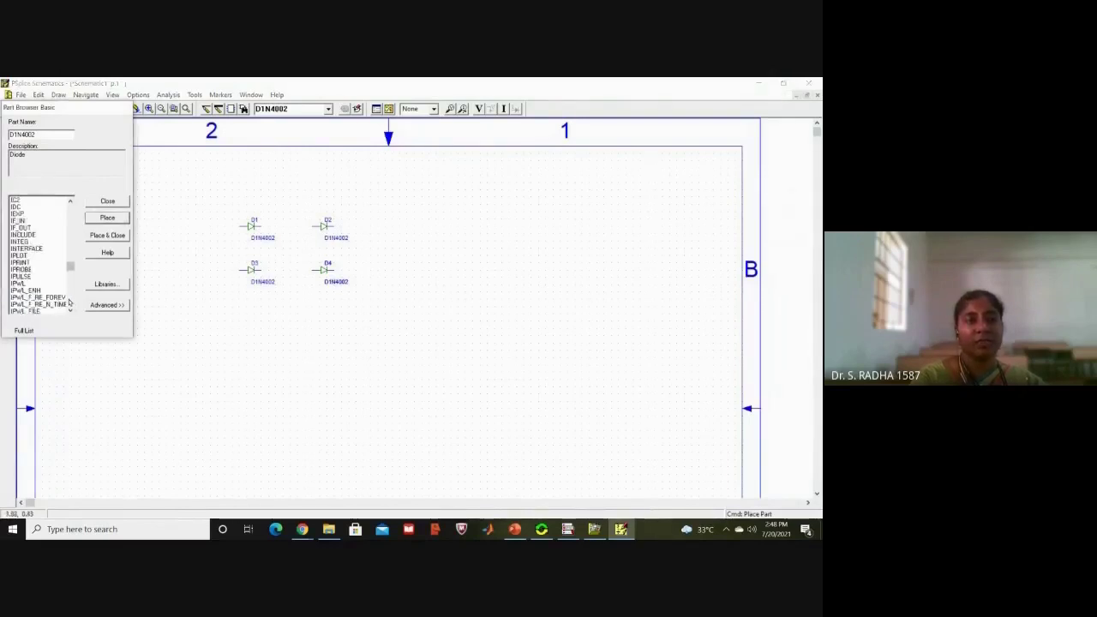
click(69, 301)
click(69, 302)
click(69, 302)
click(69, 302)
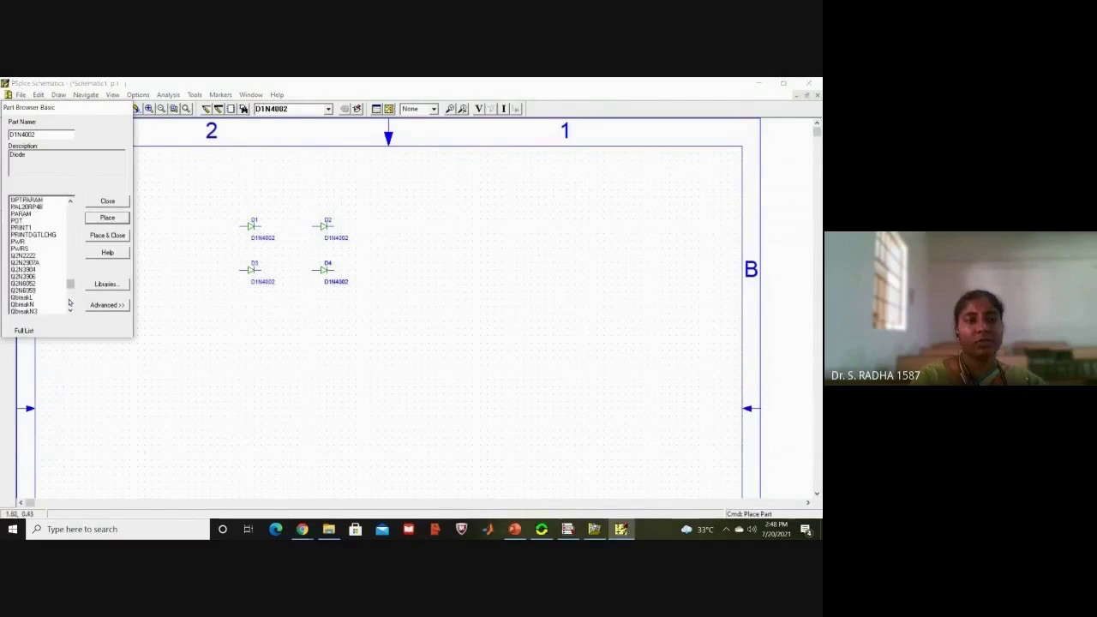
click(70, 302)
click(69, 302)
click(70, 304)
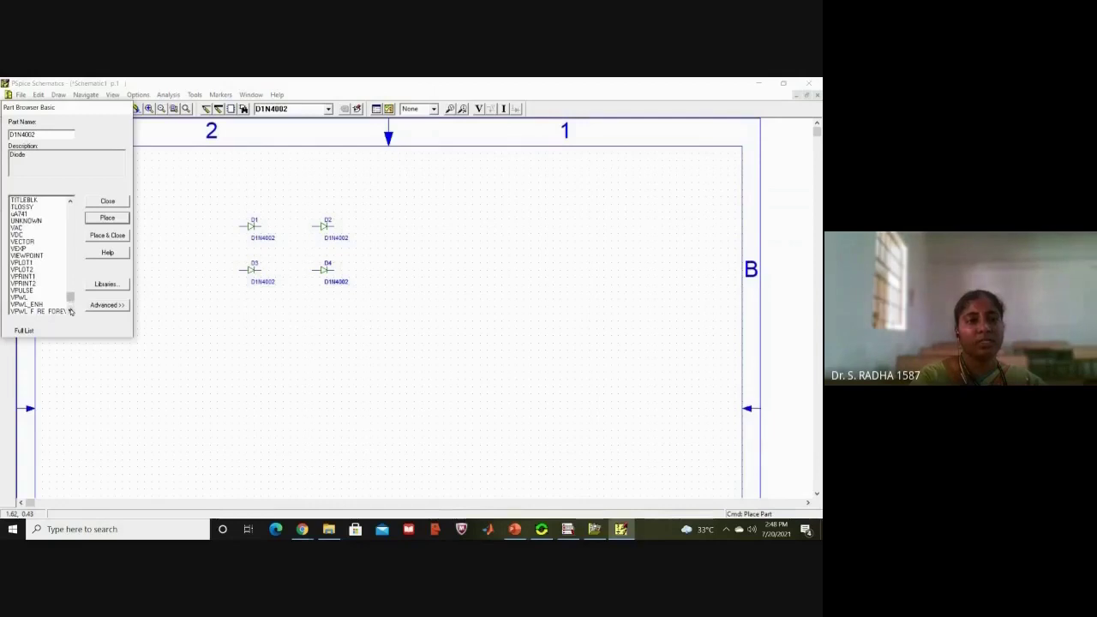
click(71, 311)
click(71, 311)
click(71, 311)
click(71, 311)
click(71, 311)
click(71, 311)
click(71, 311)
click(71, 311)
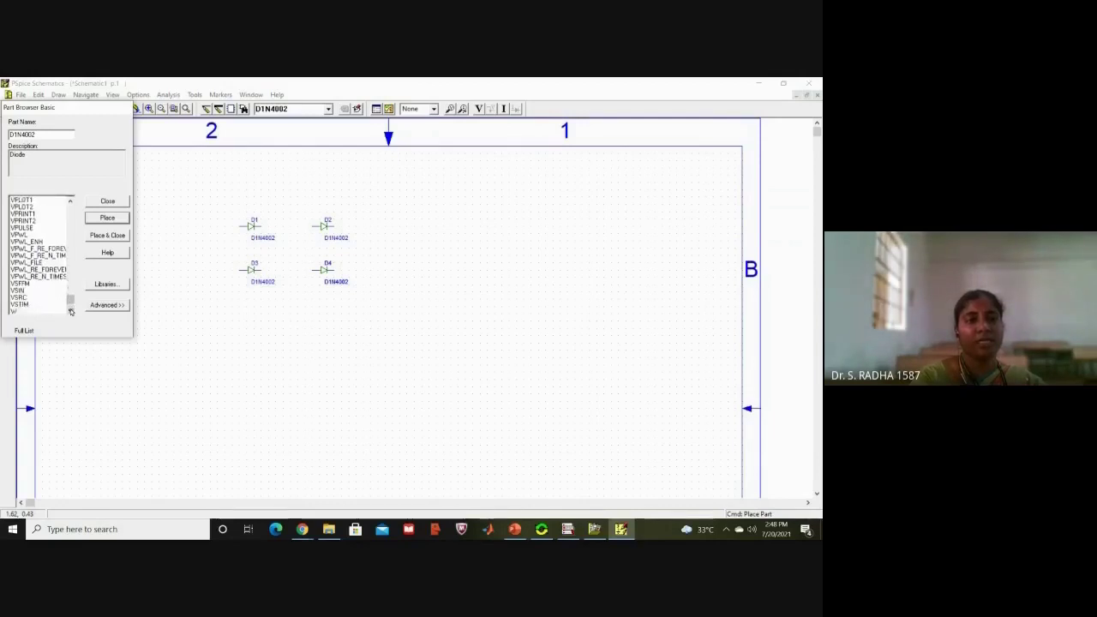
click(17, 290)
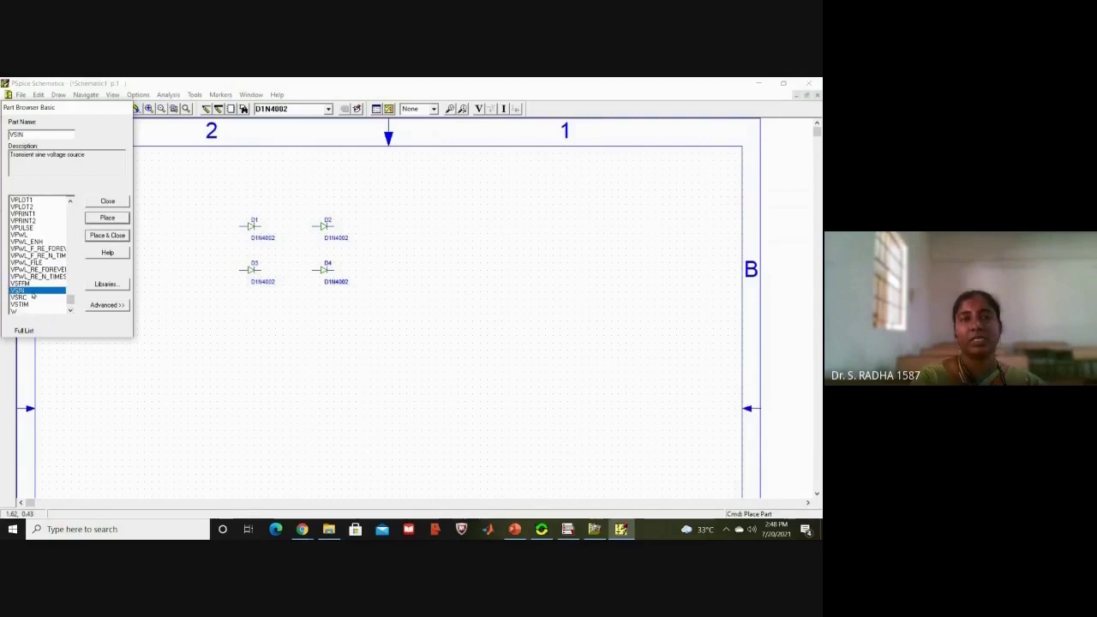
click(102, 219)
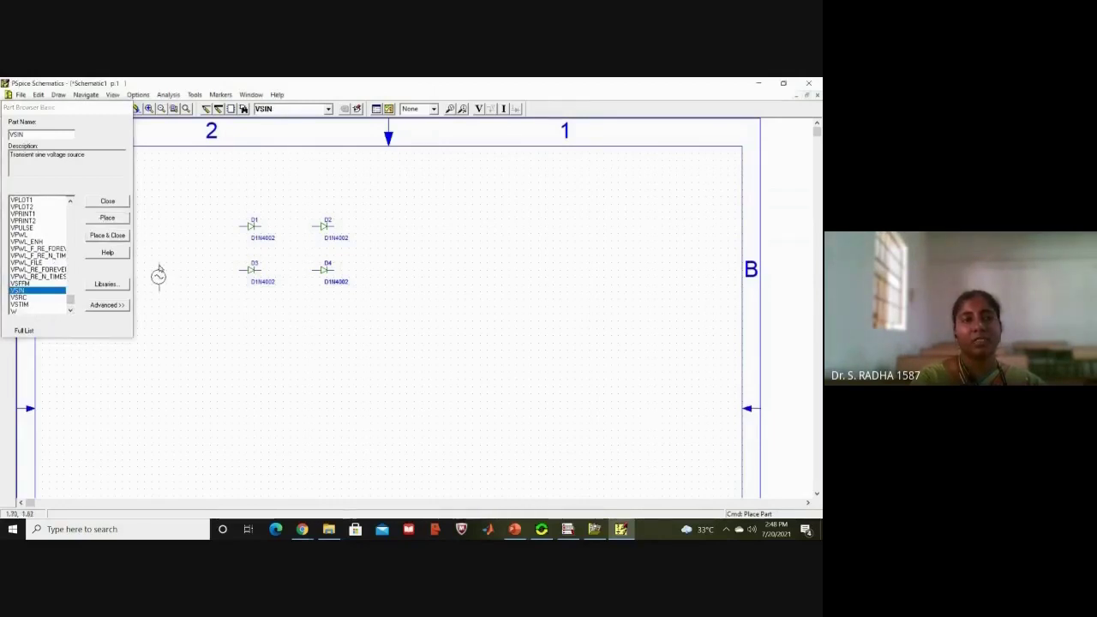
click(160, 271)
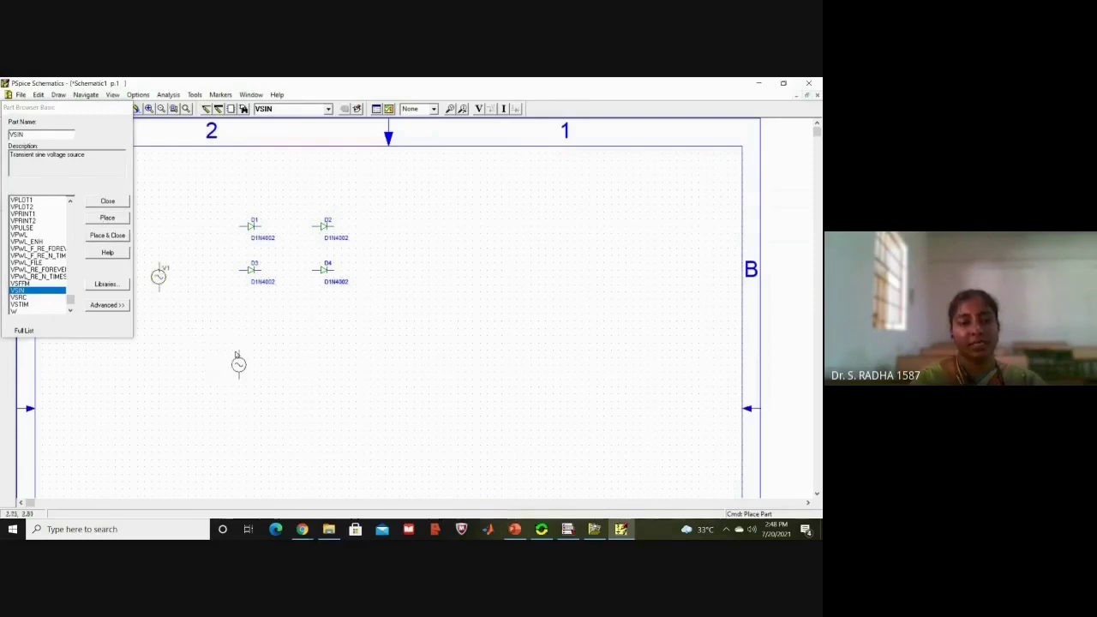
right_click(236, 354)
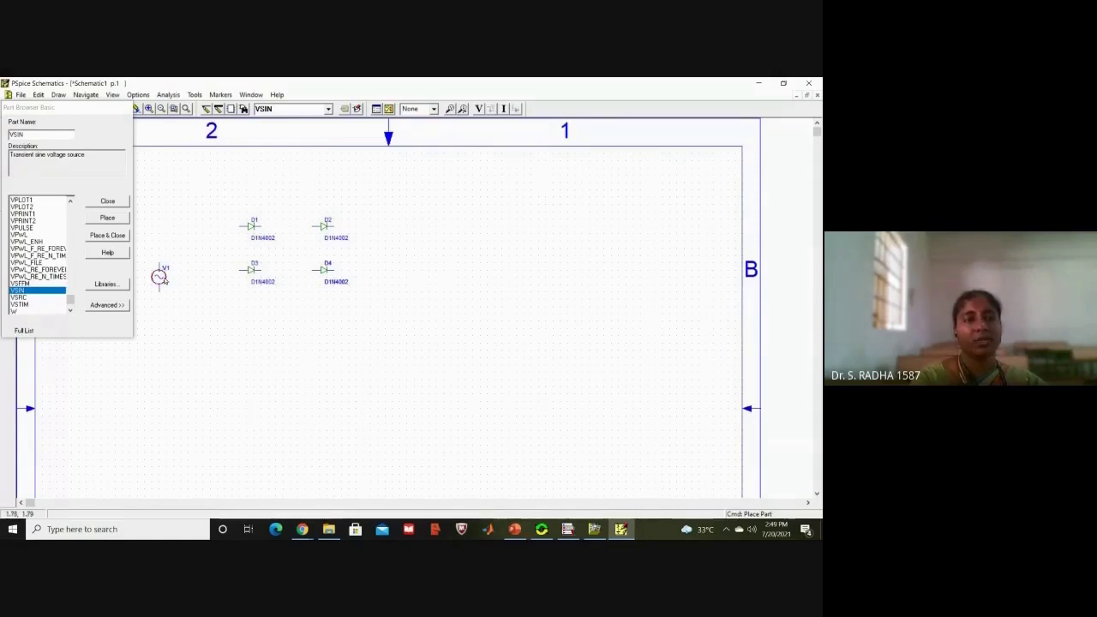
- Place one resistor (part r) from the part library to the right of the diodes
click(71, 215)
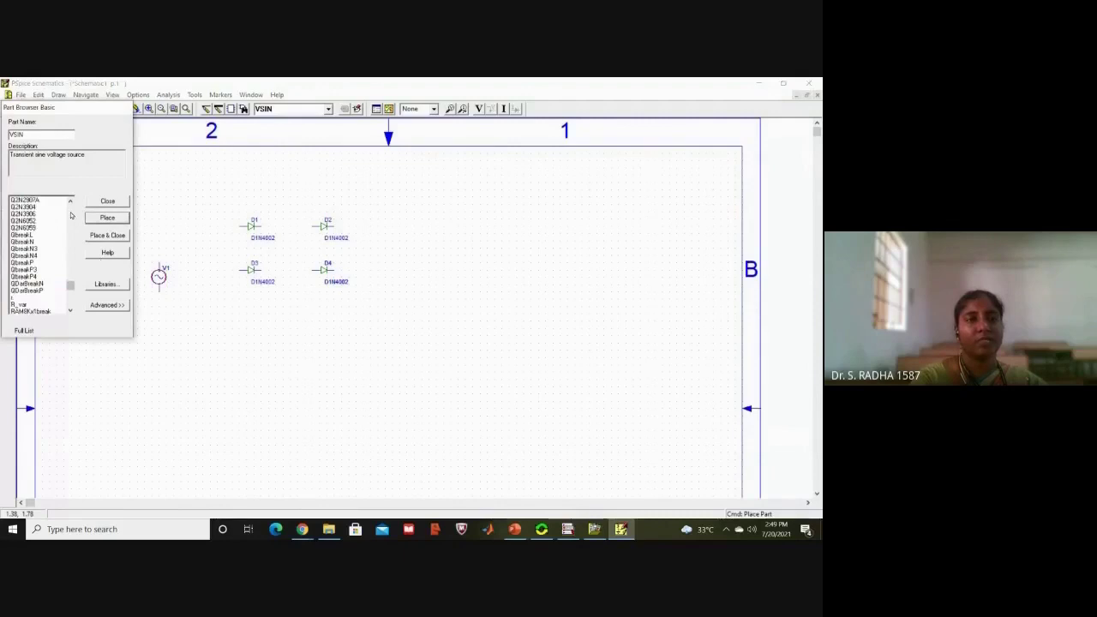
click(14, 299)
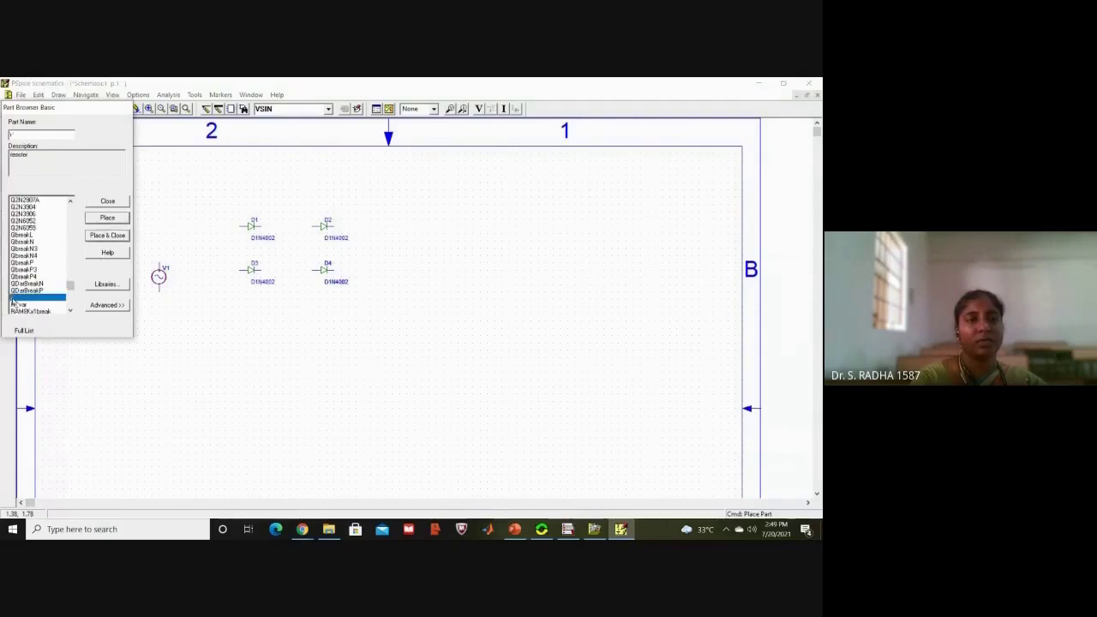
click(106, 218)
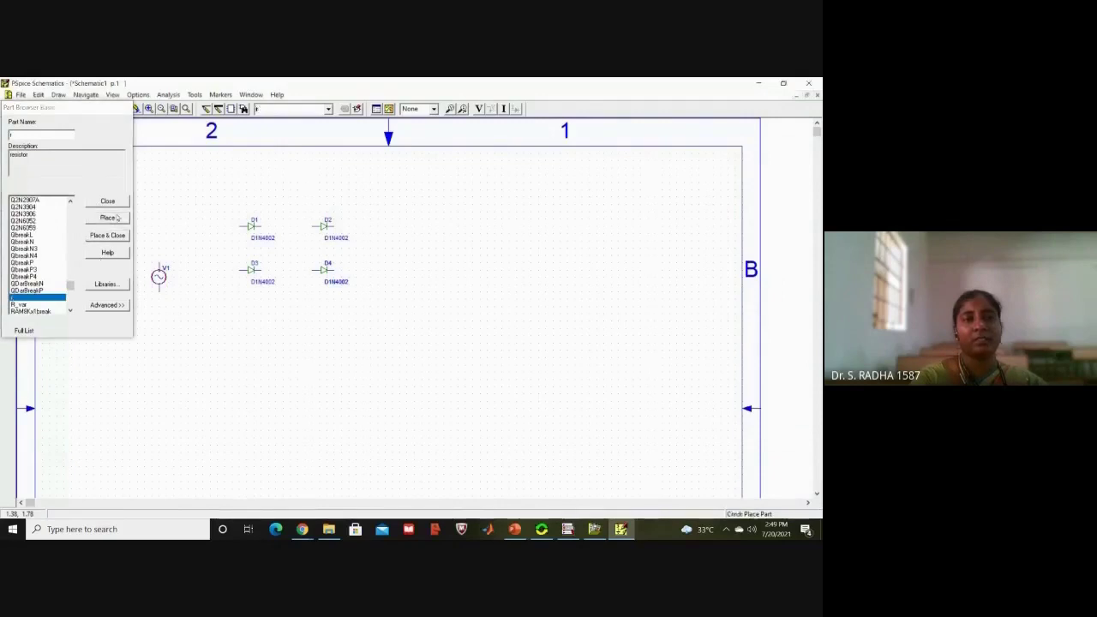
click(412, 297)
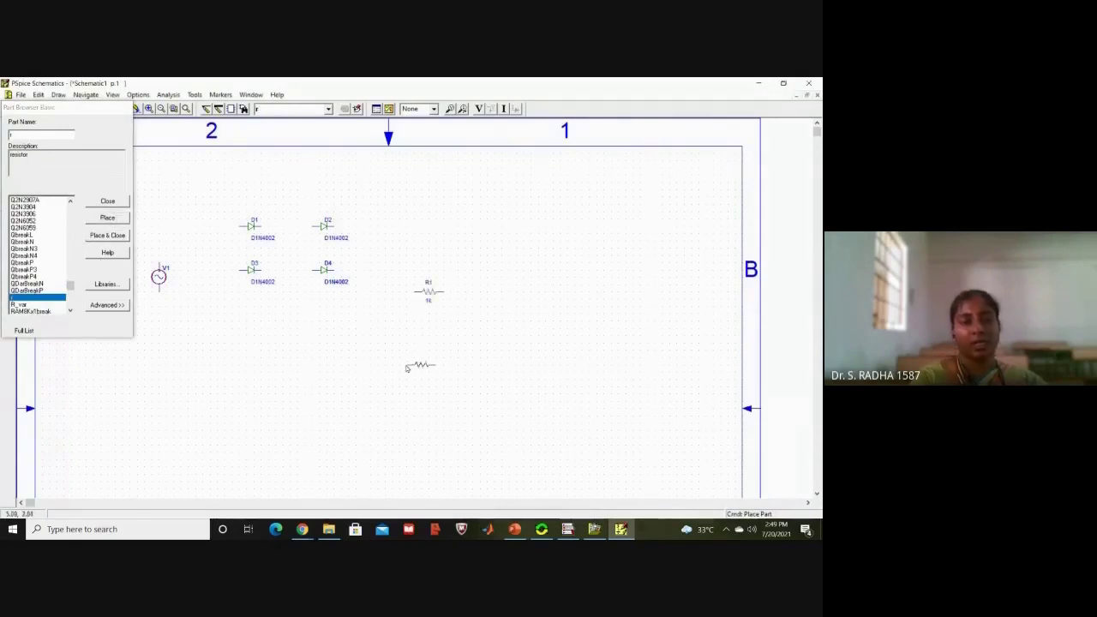
right_click(407, 369)
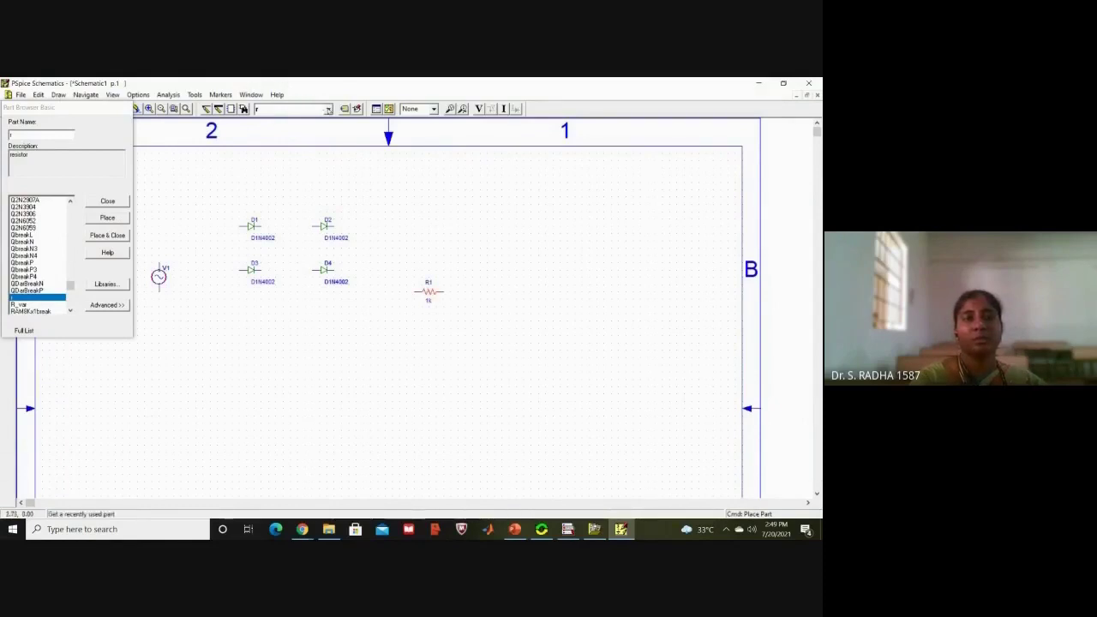
- Choose the GND_EARTH ground symbol in the part library as the part to place and close the library
click(328, 111)
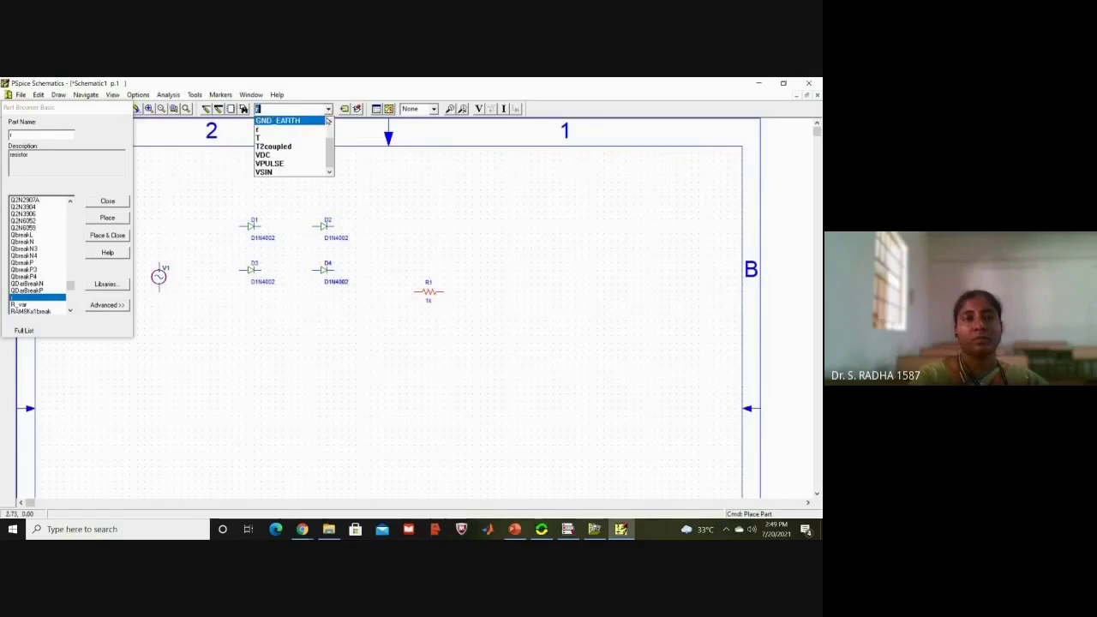
click(329, 121)
click(328, 120)
click(328, 121)
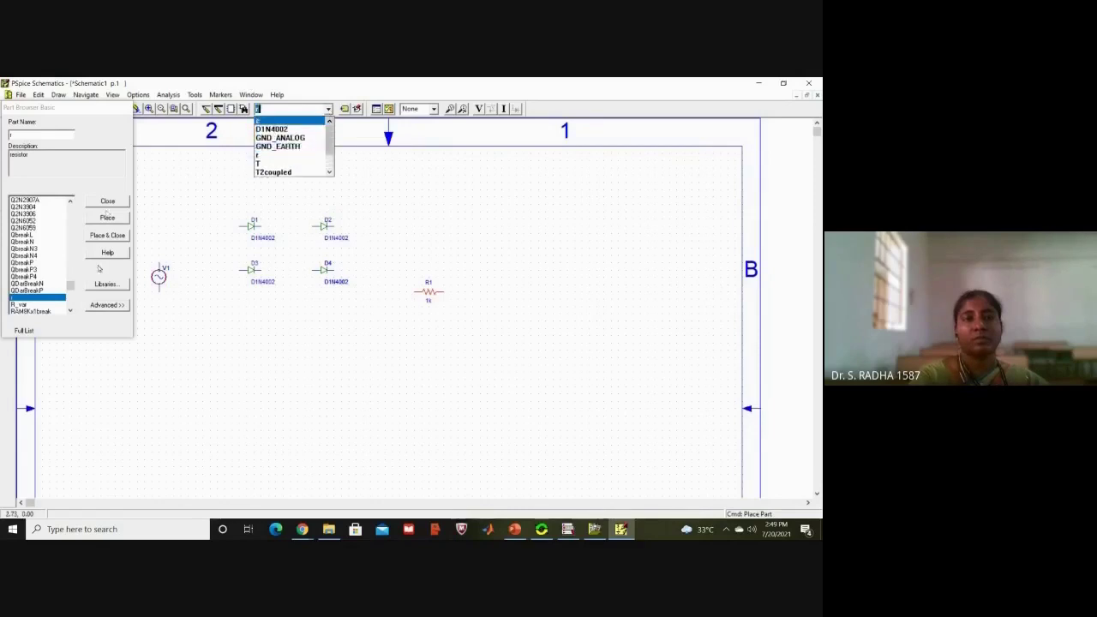
click(73, 219)
click(72, 219)
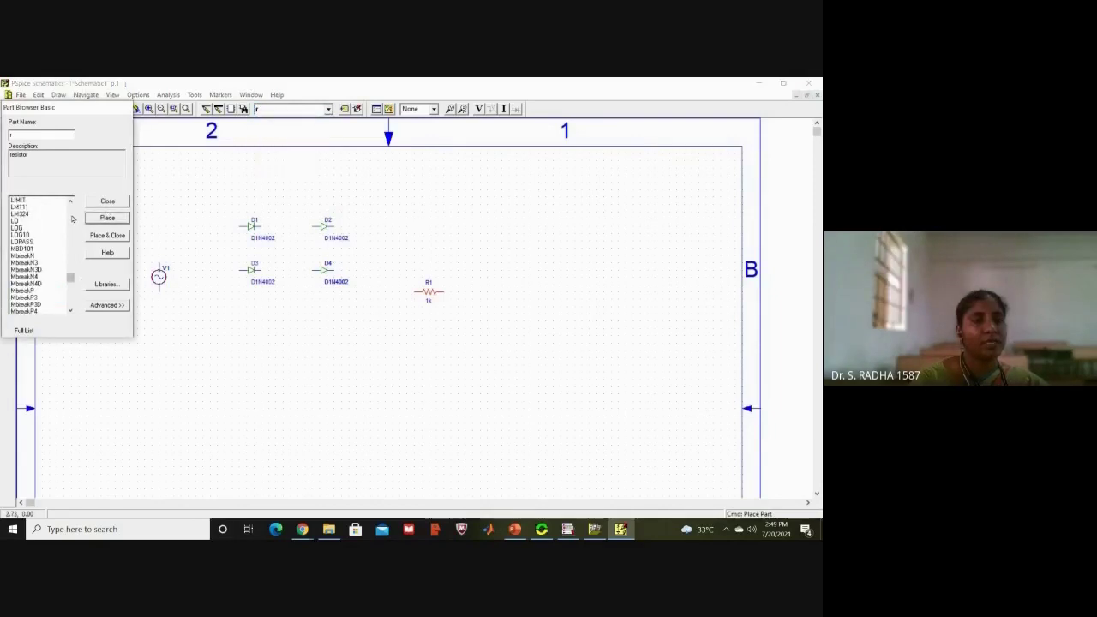
click(73, 219)
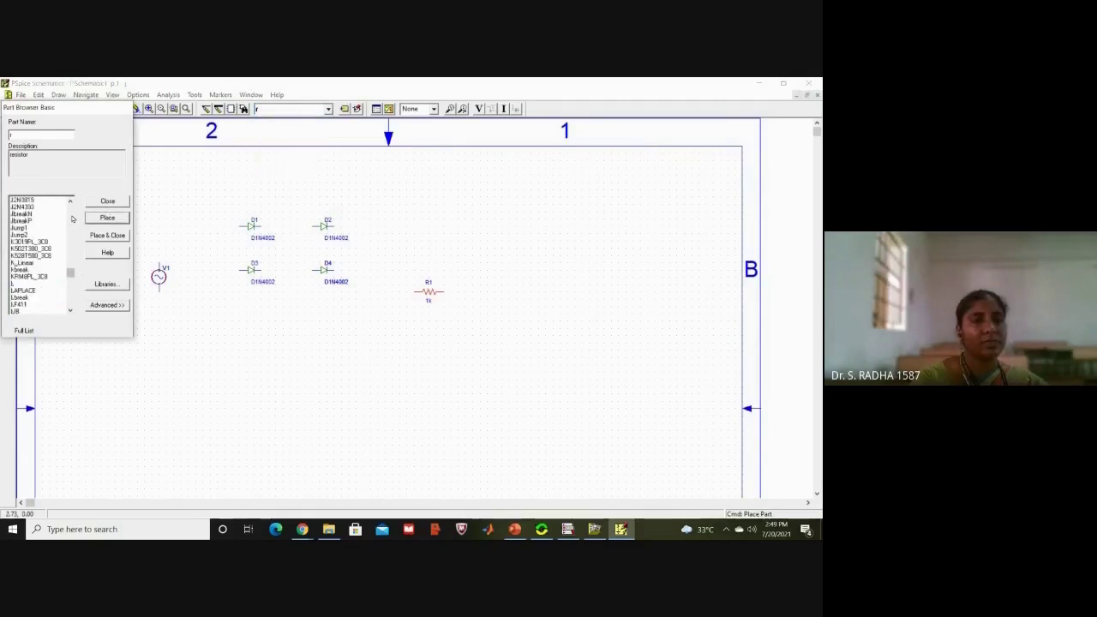
click(73, 220)
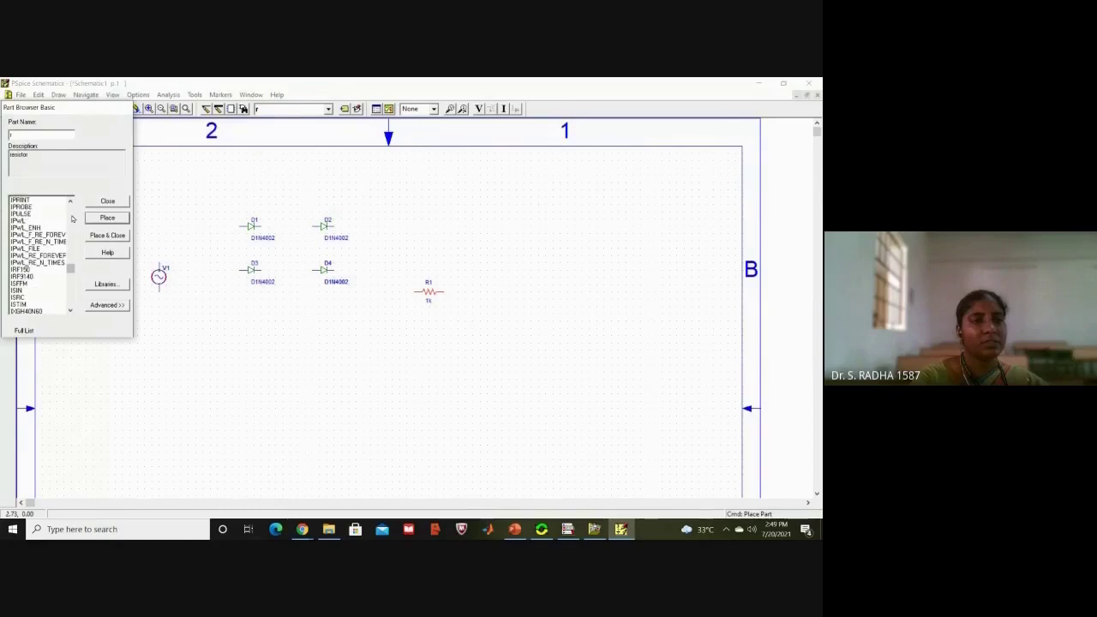
click(73, 220)
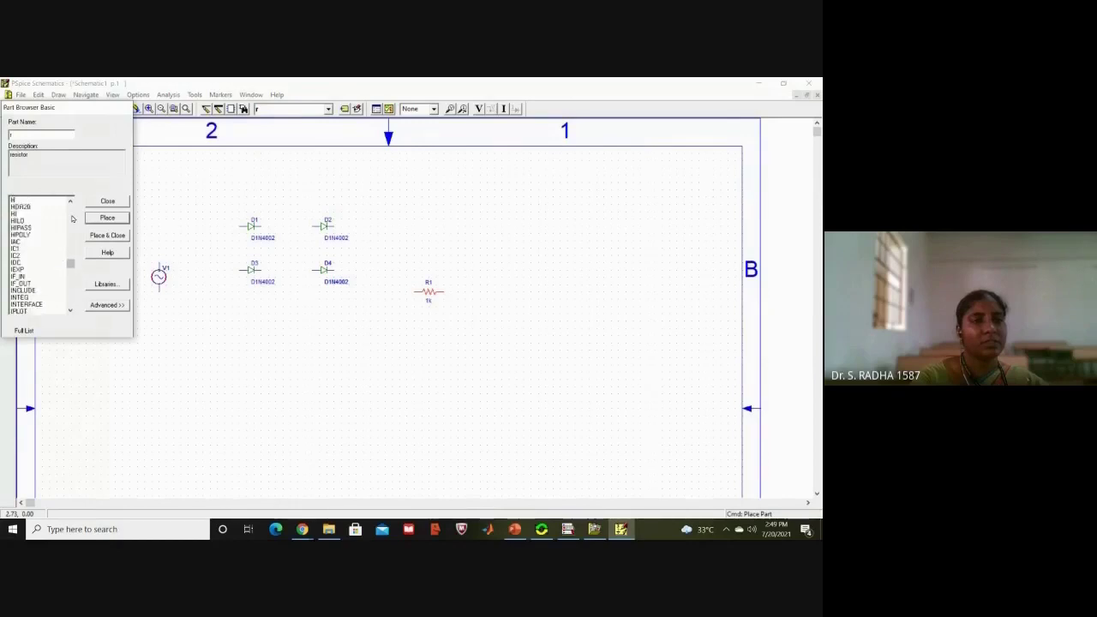
click(73, 220)
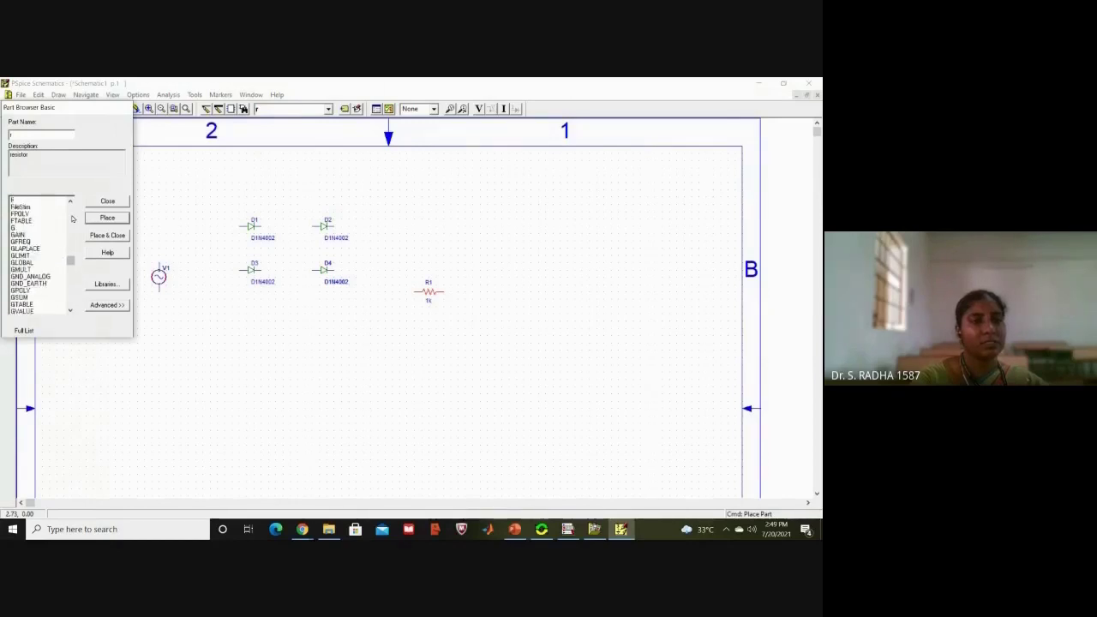
click(41, 283)
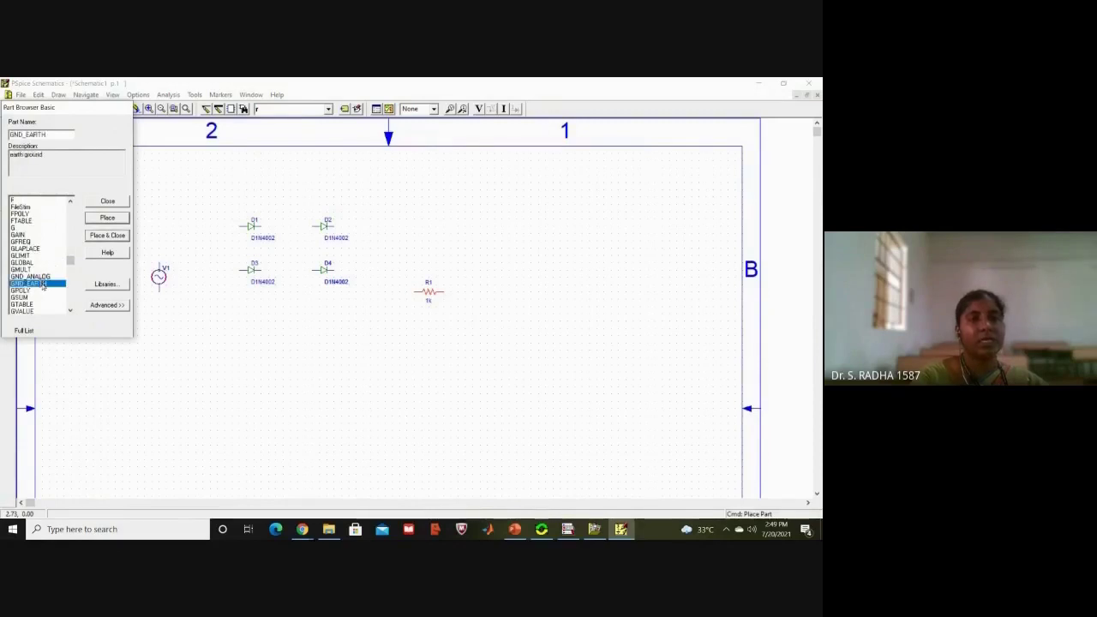
click(109, 219)
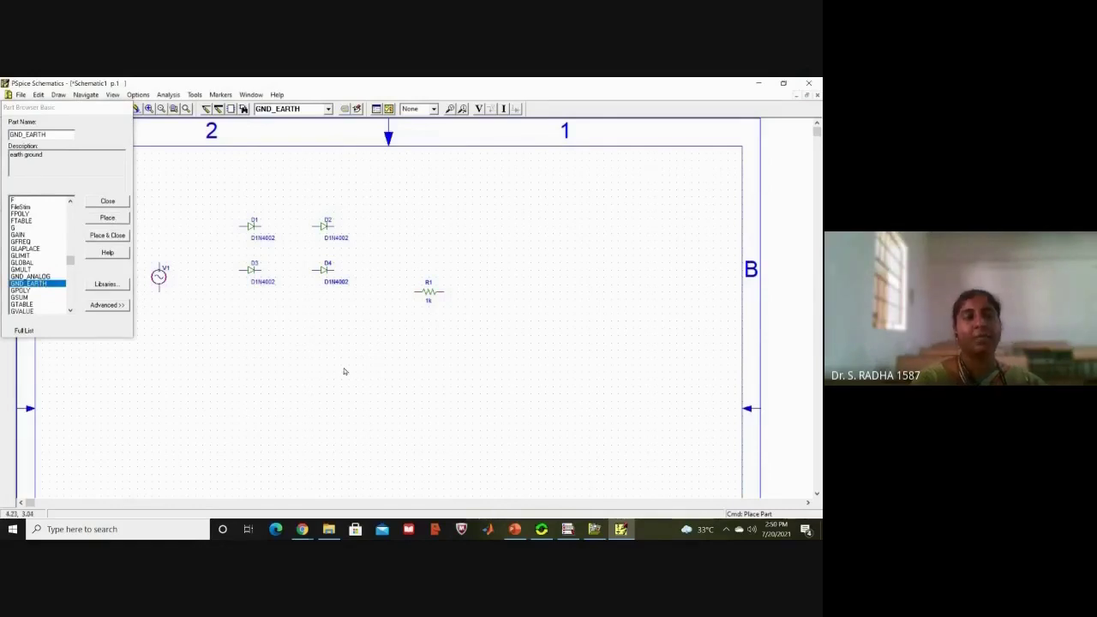
click(108, 202)
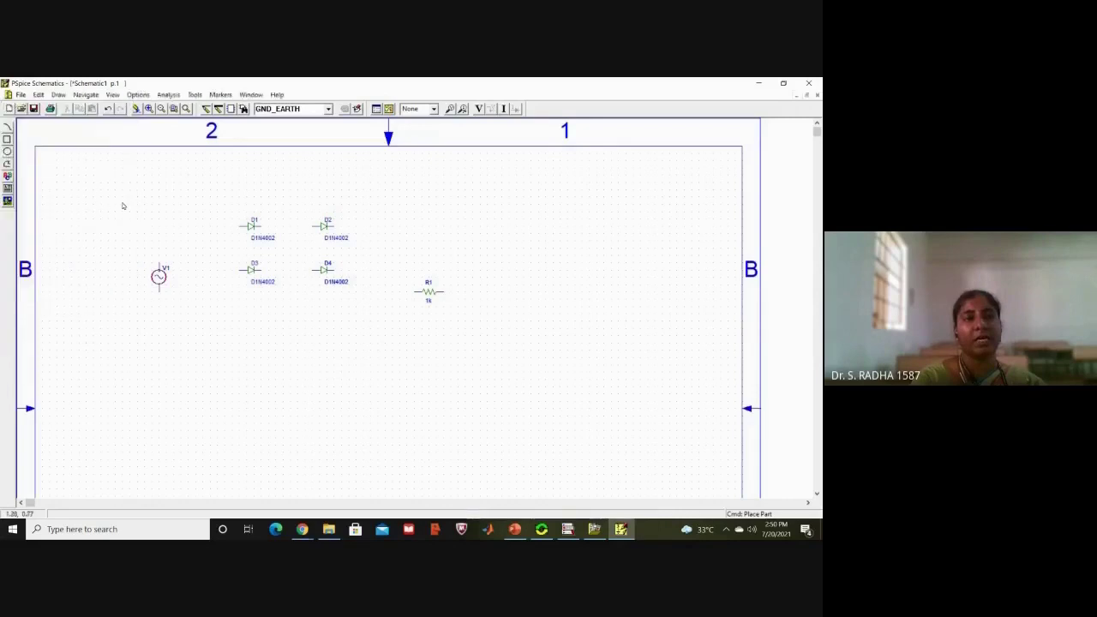
click(329, 109)
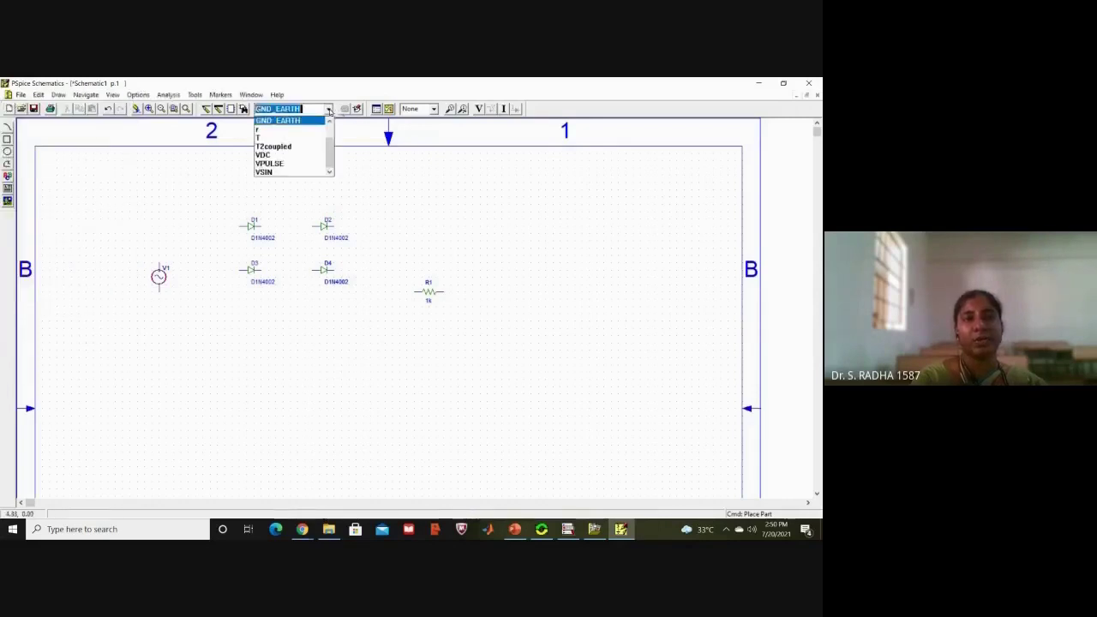
click(329, 173)
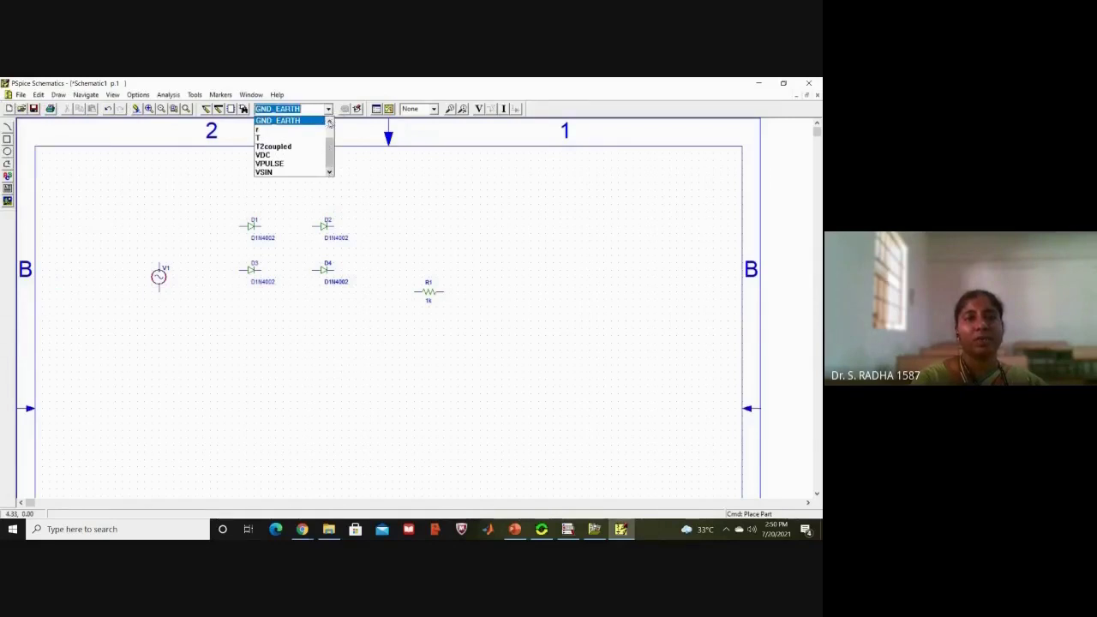
click(329, 123)
click(329, 123)
click(329, 123)
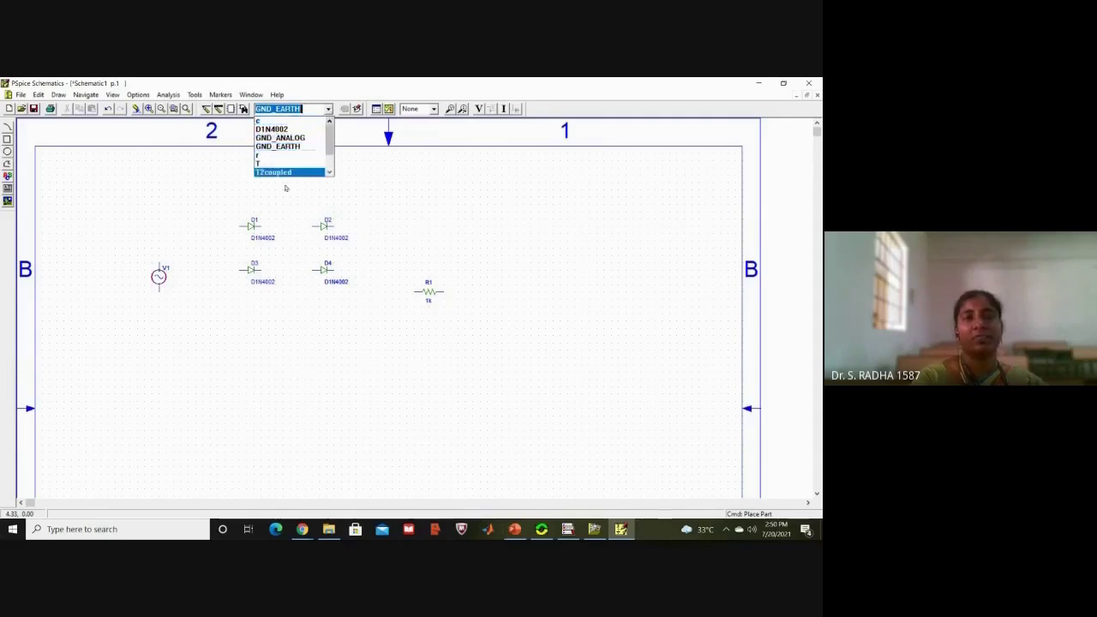
click(482, 224)
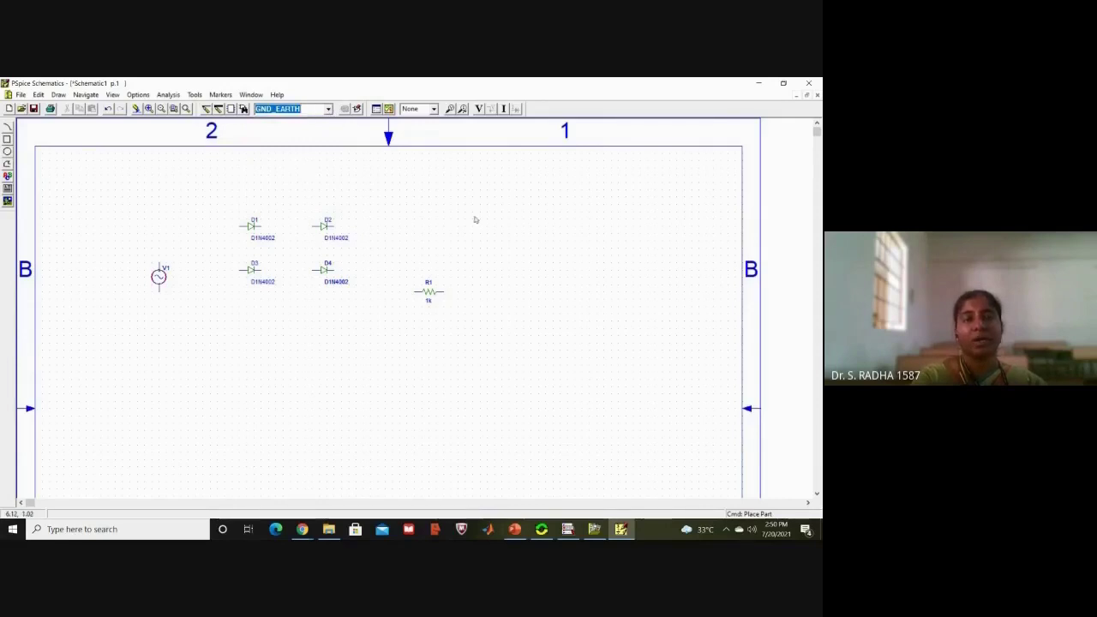
click(206, 109)
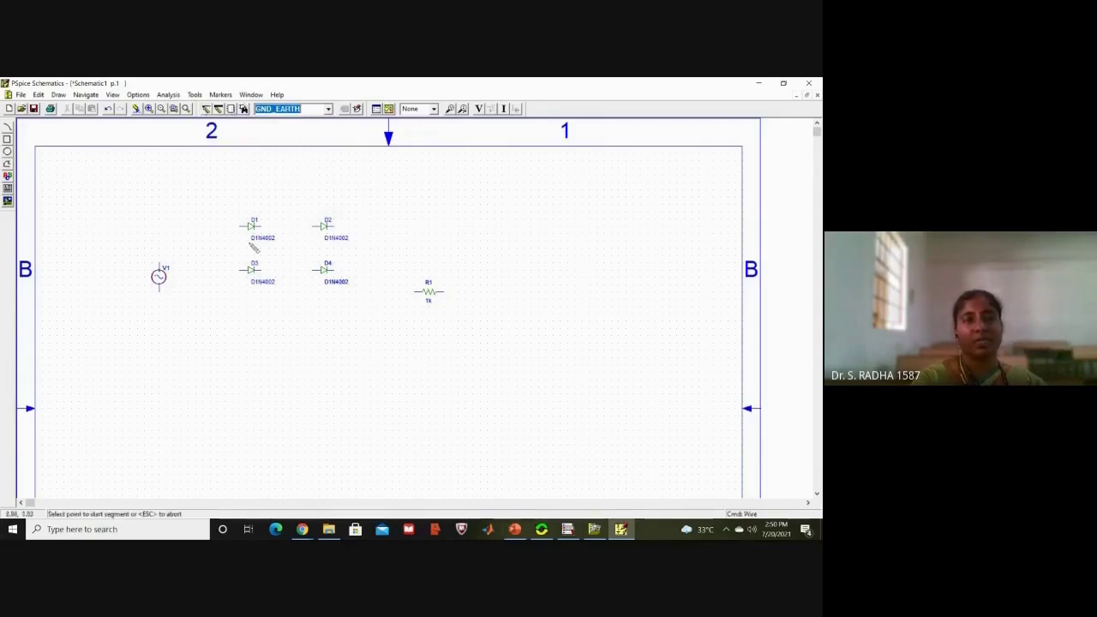
click(240, 228)
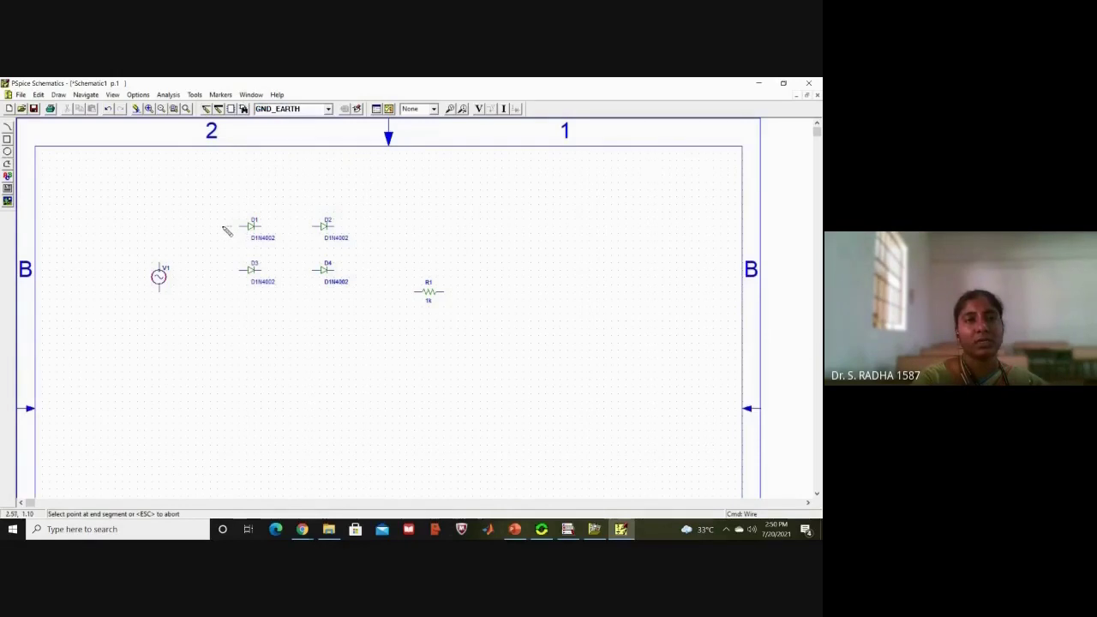
key(Escape)
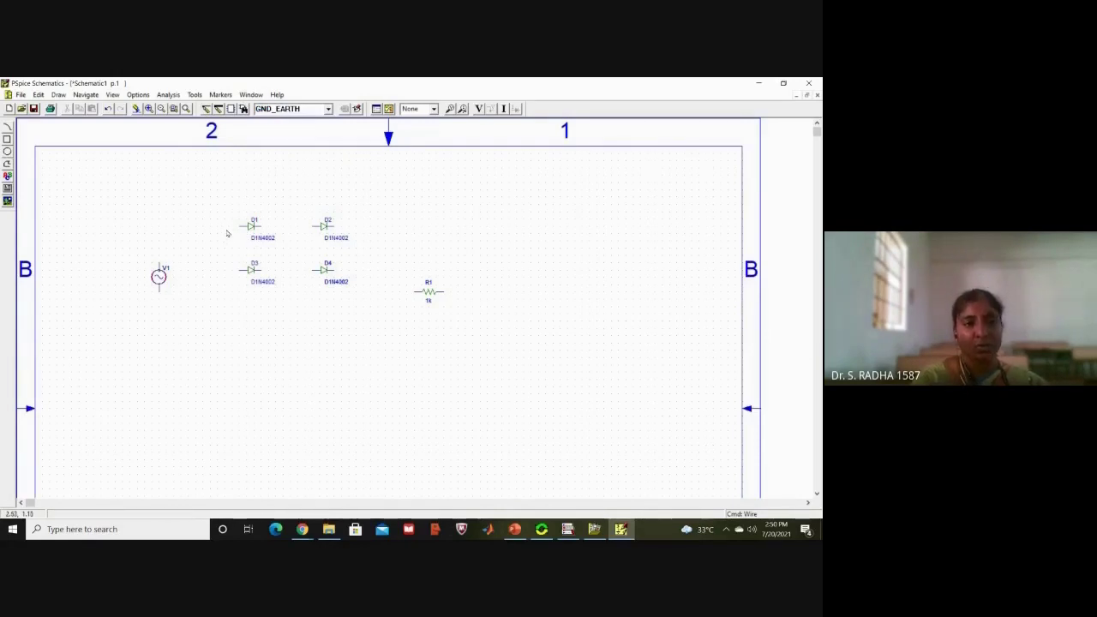
- Wire the anode of diode D1 to the anode of diode D3 around the outer side of the pair
click(208, 110)
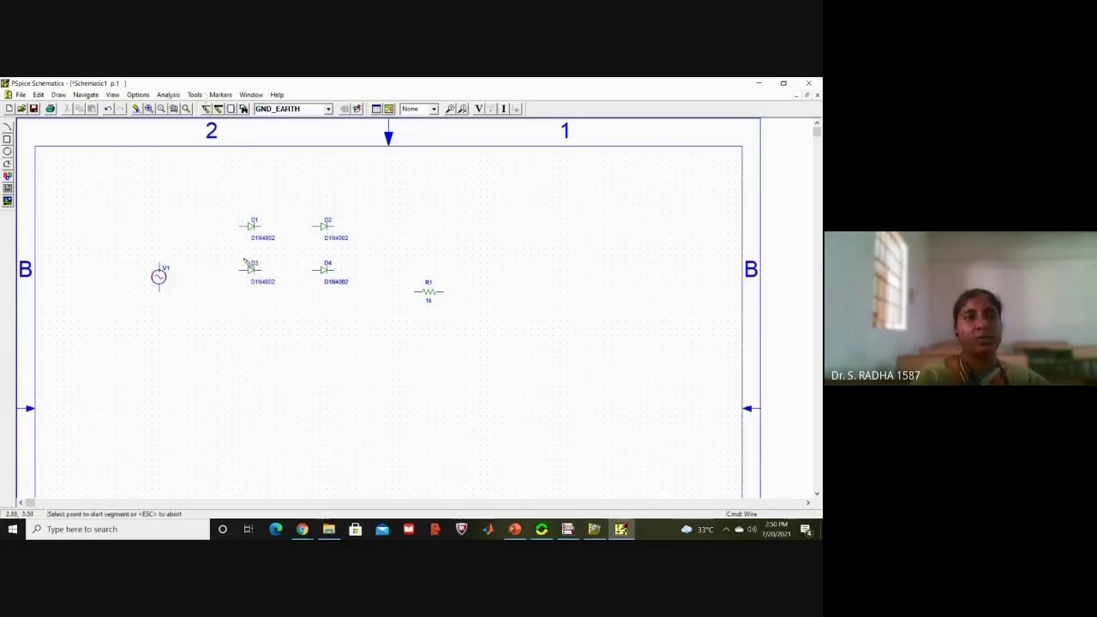
click(242, 227)
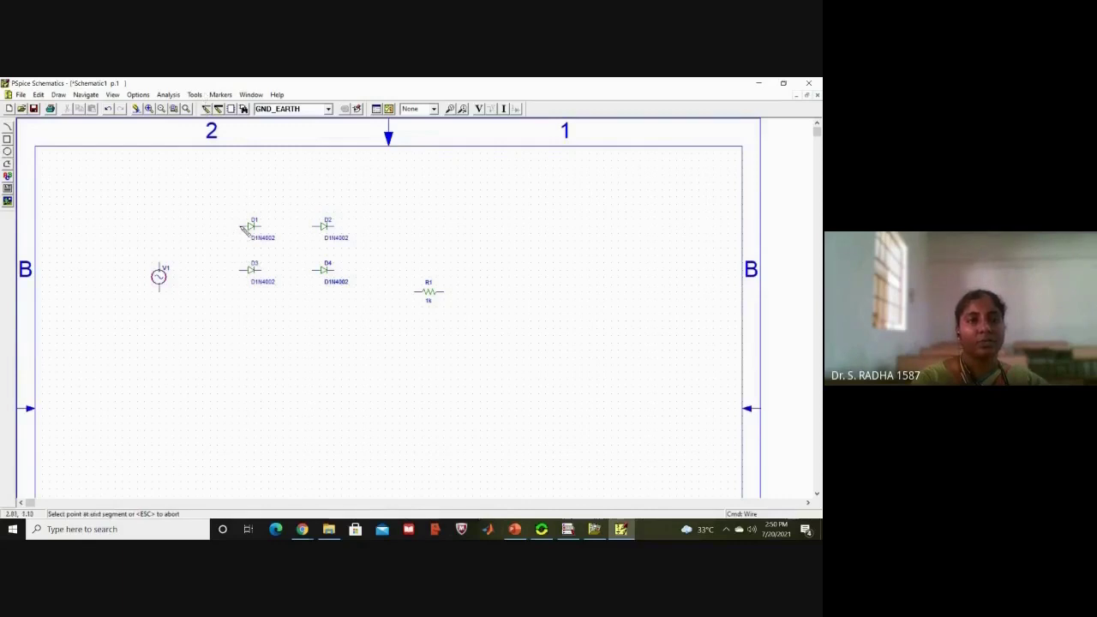
click(217, 226)
click(217, 270)
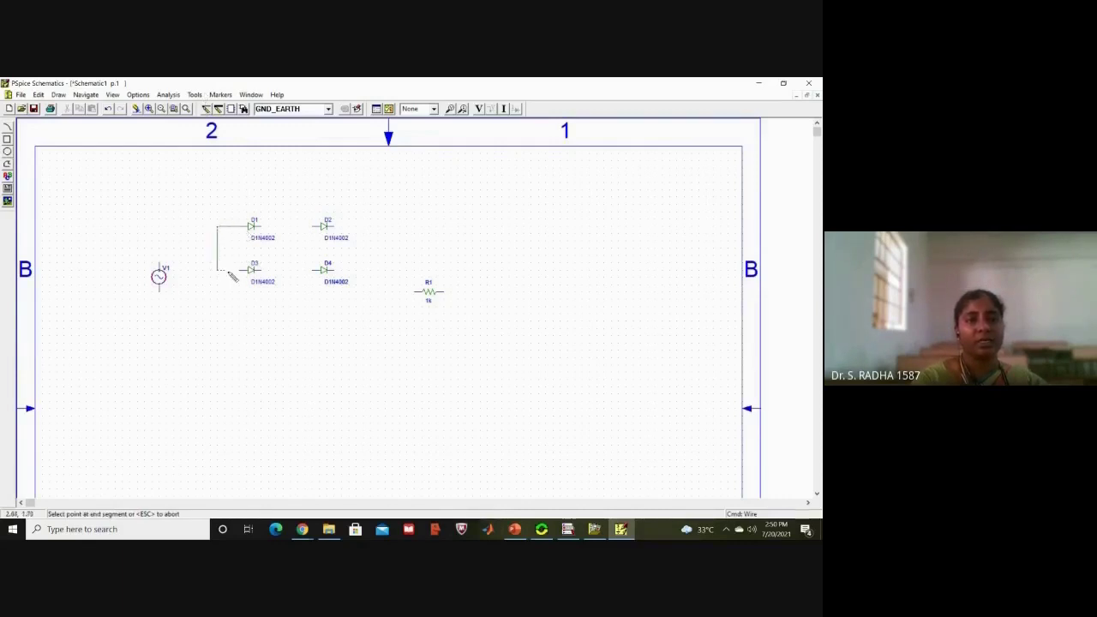
click(242, 270)
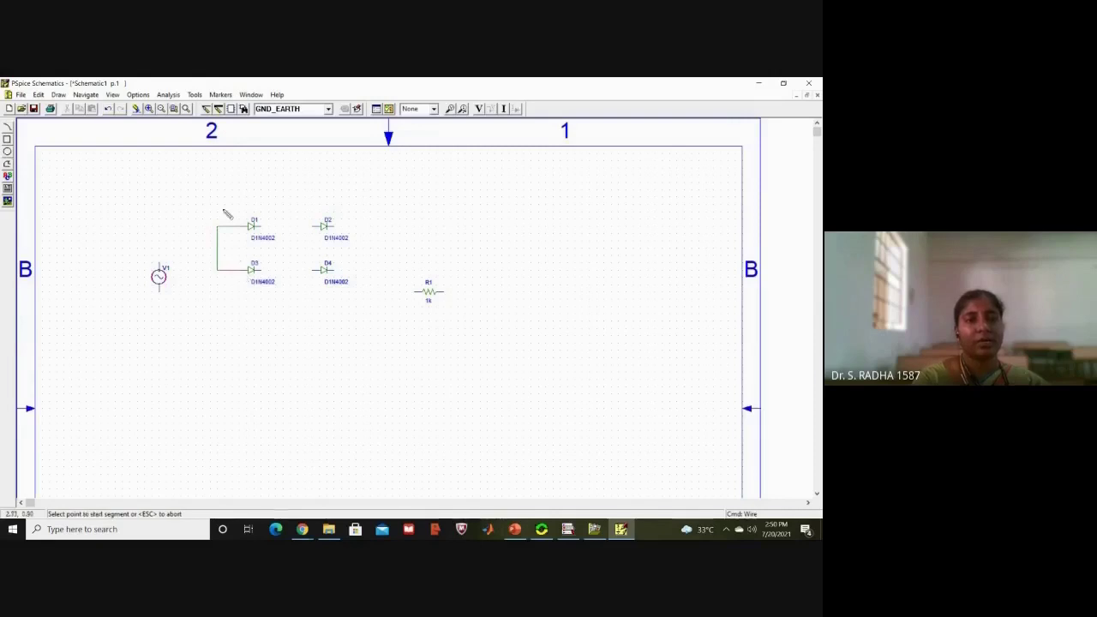
key(Escape)
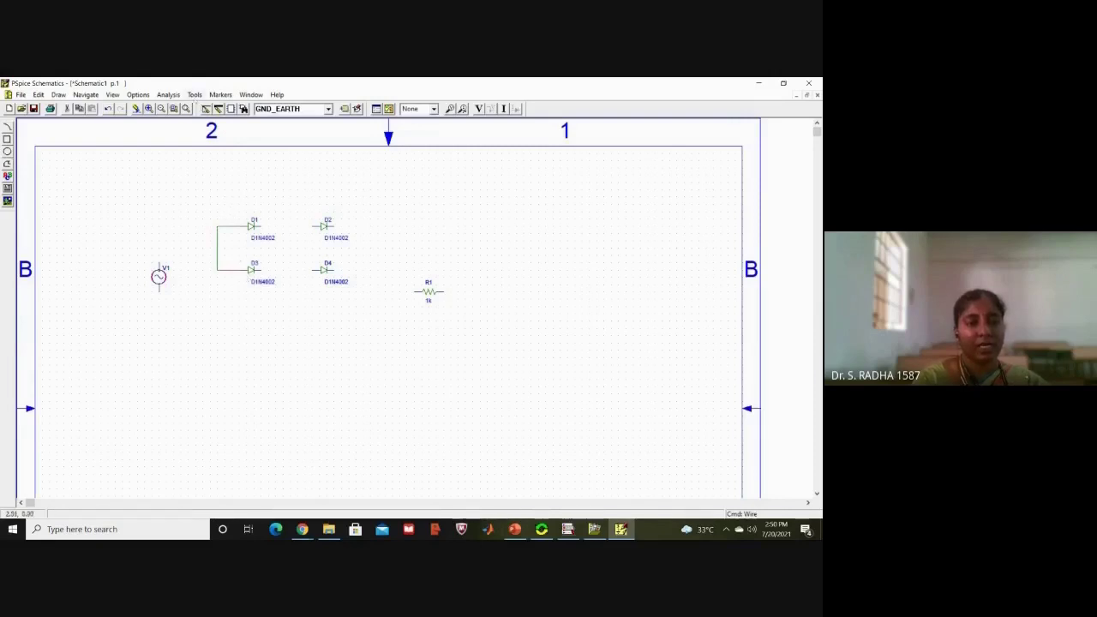
- Wire the cathode of D1 to the anode of D2 and the cathode of D3 to the anode of D4
click(205, 110)
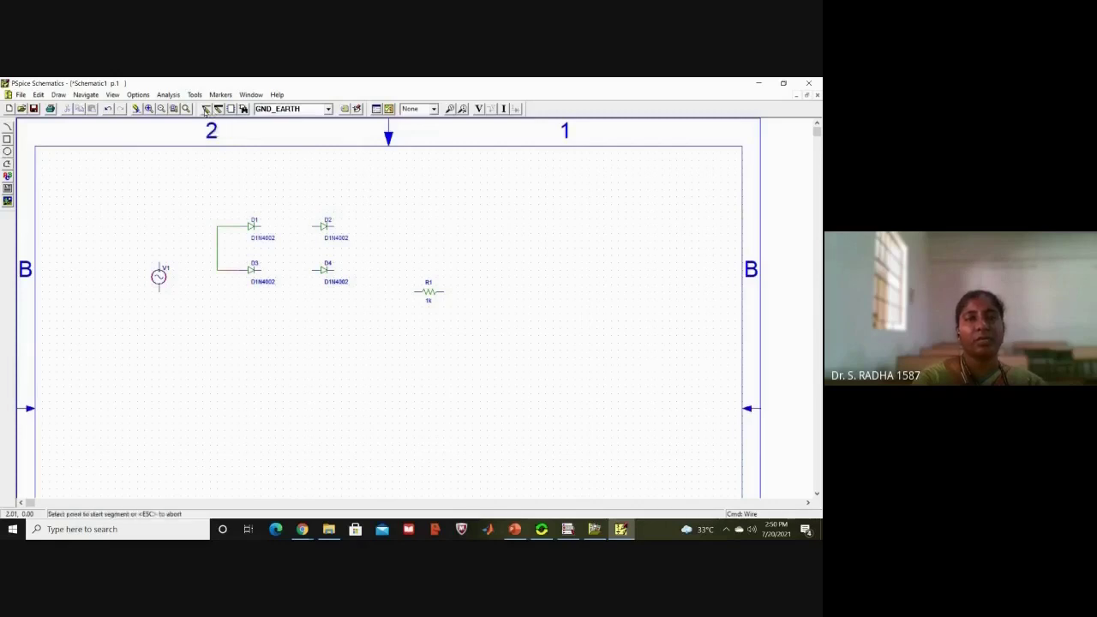
click(263, 227)
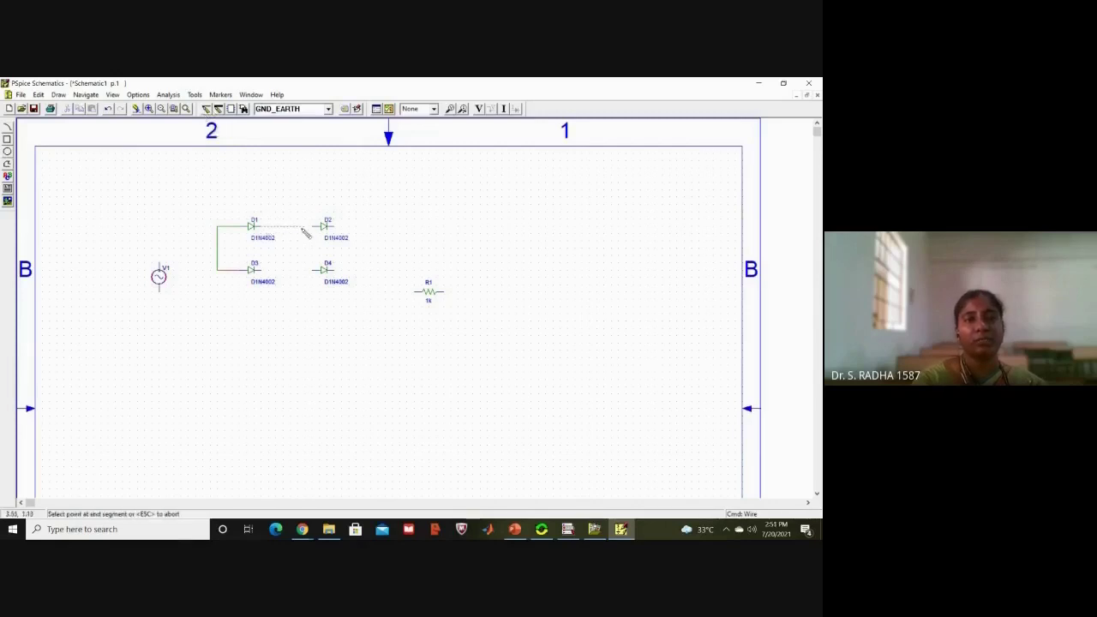
click(314, 227)
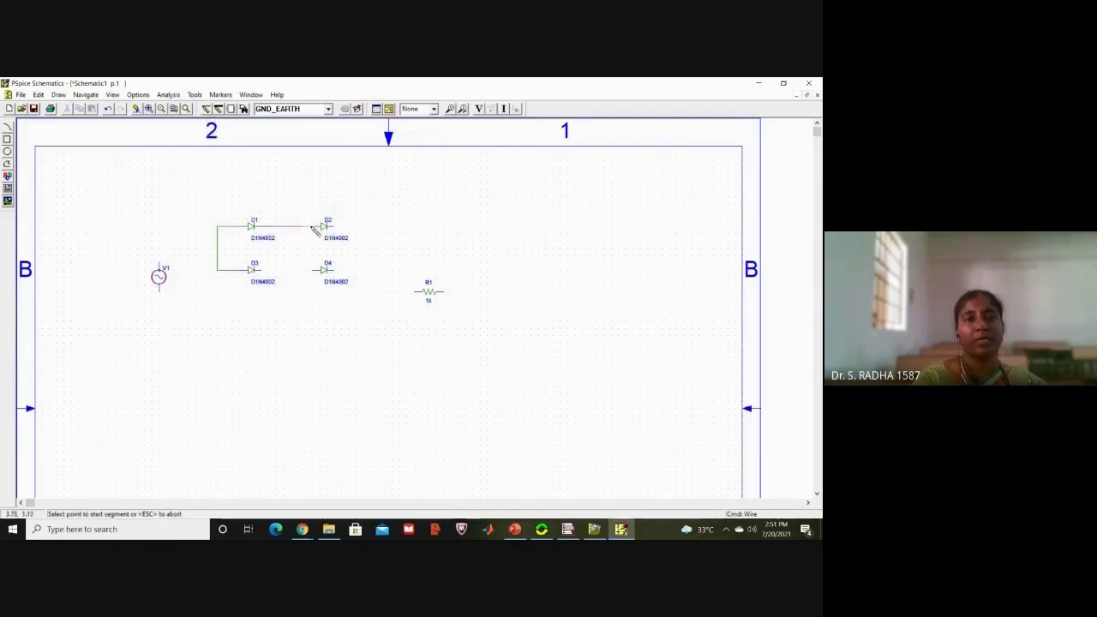
click(263, 271)
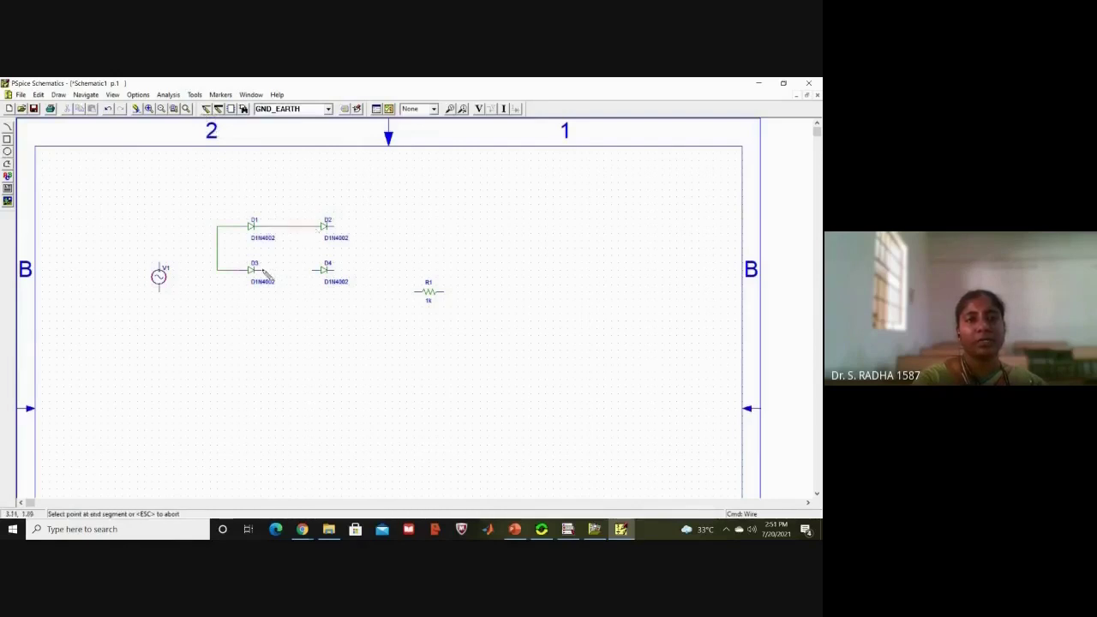
click(317, 271)
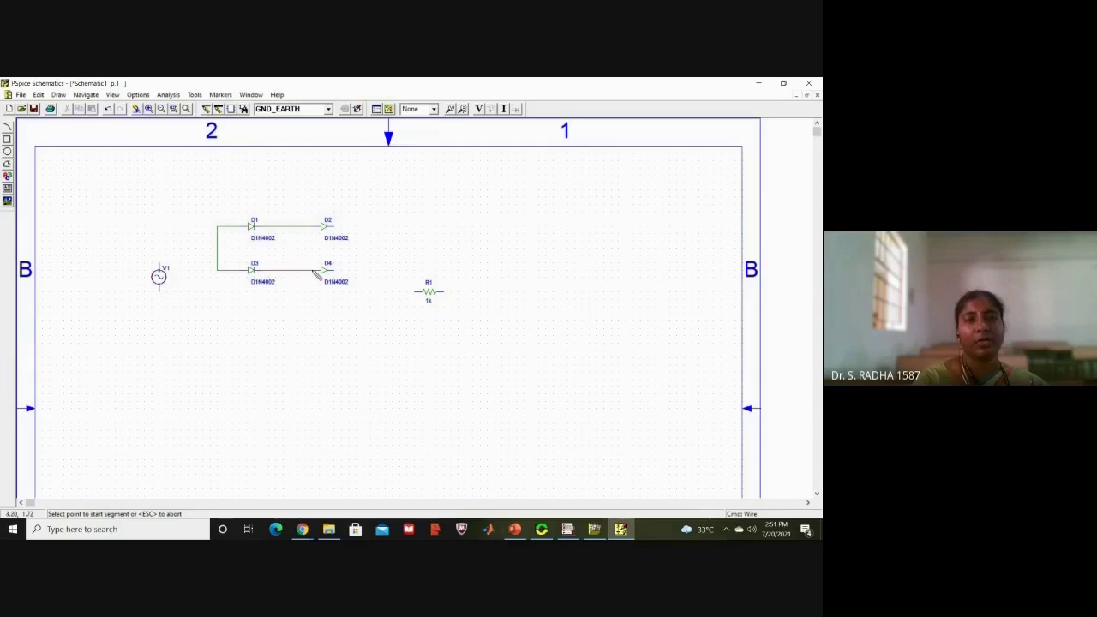
- Wire the cathode of D2 to the cathode of D4 to close the diode bridge loop
click(336, 227)
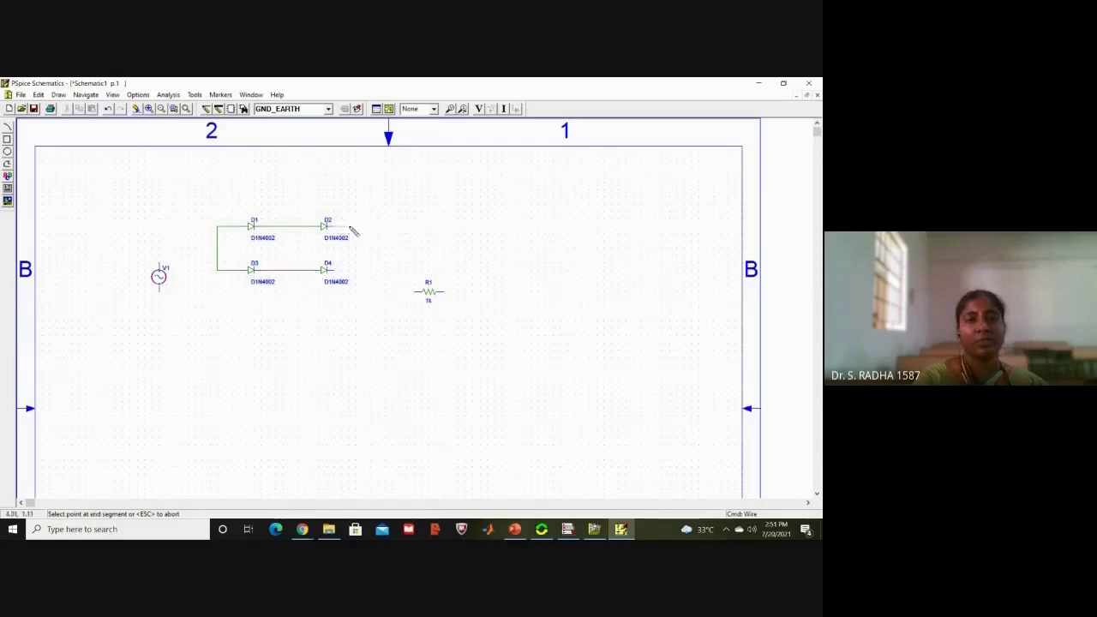
click(350, 271)
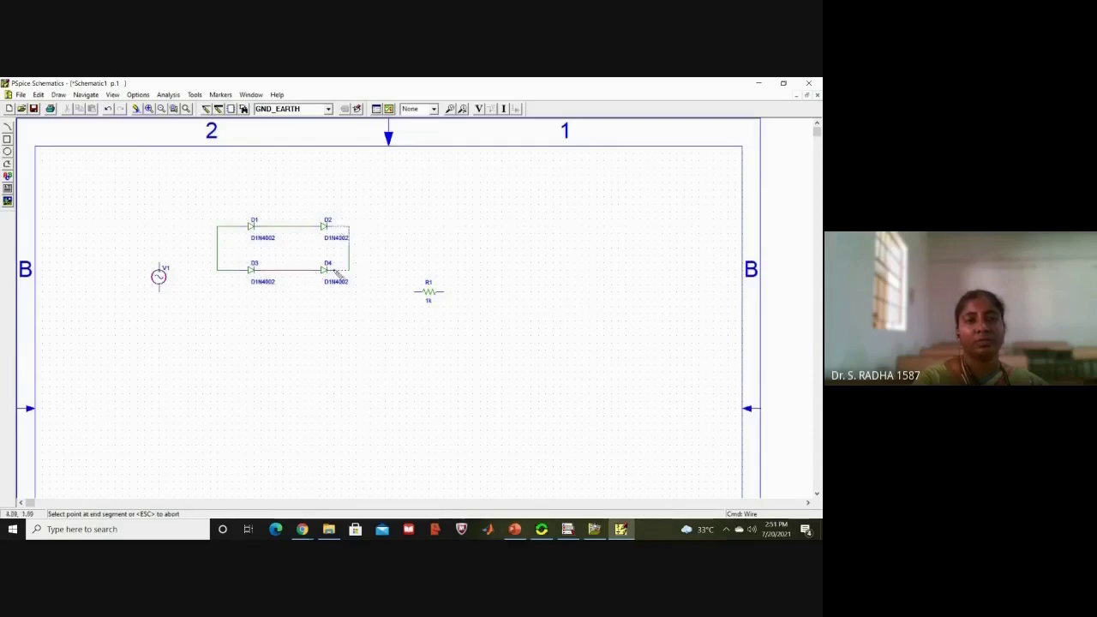
click(337, 271)
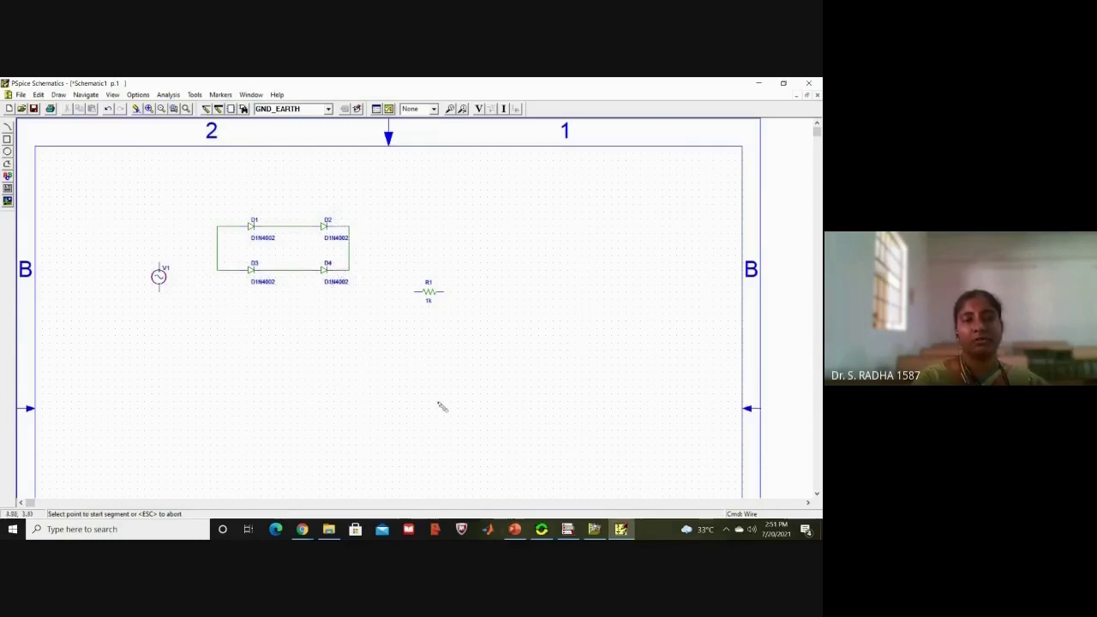
- Check the bridge rectifier diagram in the PowerPoint slides, return to PSpice Schematics and wire the D1–D2 connection to the upper terminal of source V1
click(515, 529)
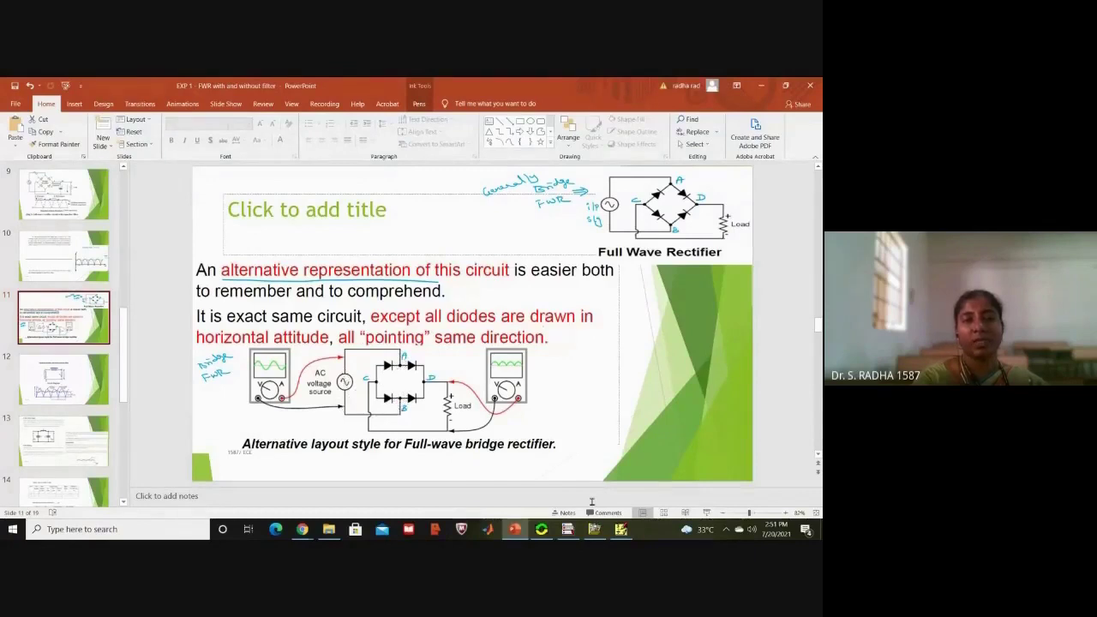
click(515, 528)
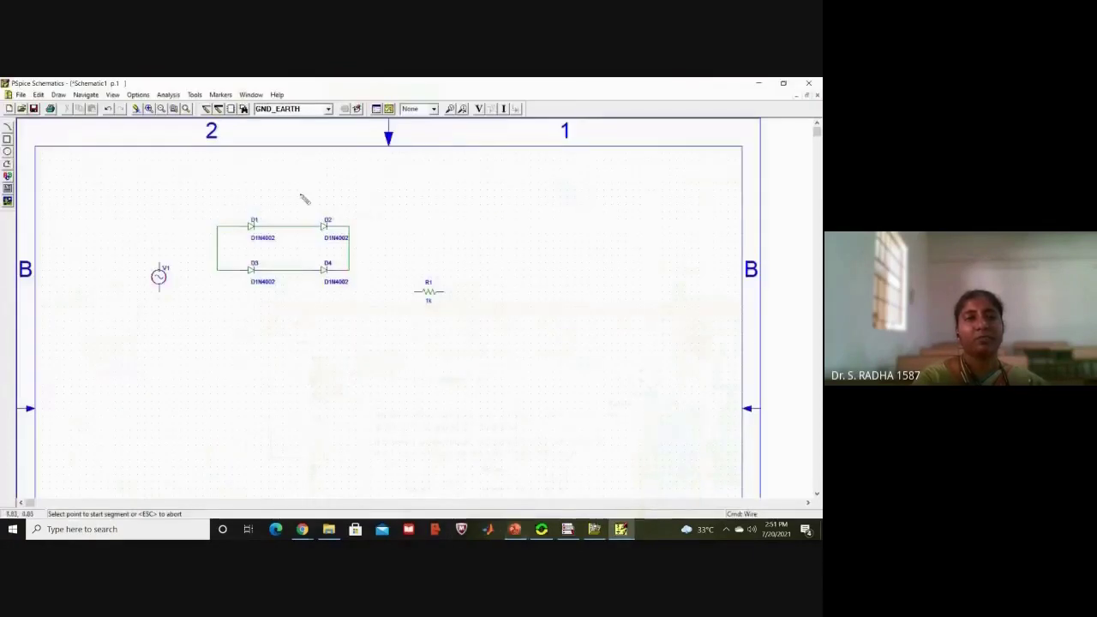
click(284, 226)
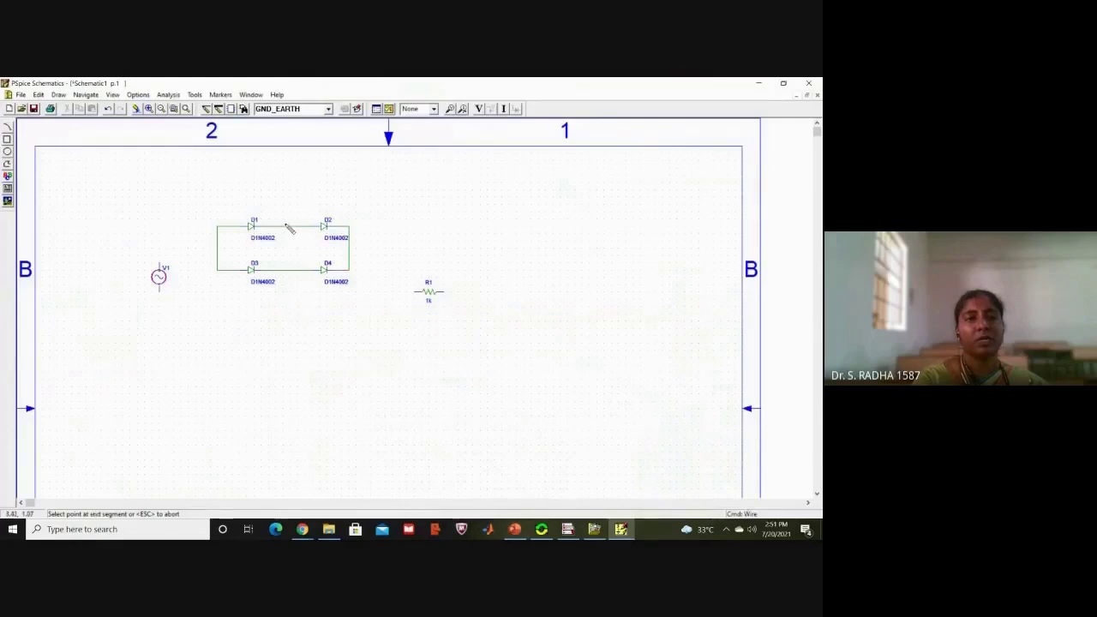
click(284, 175)
click(159, 175)
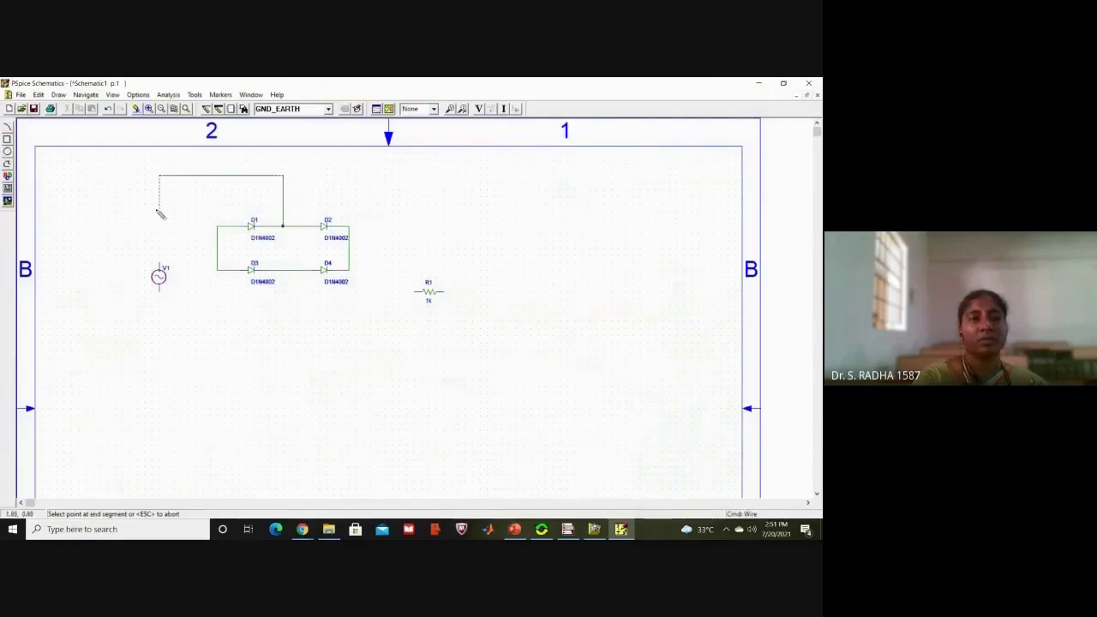
click(159, 263)
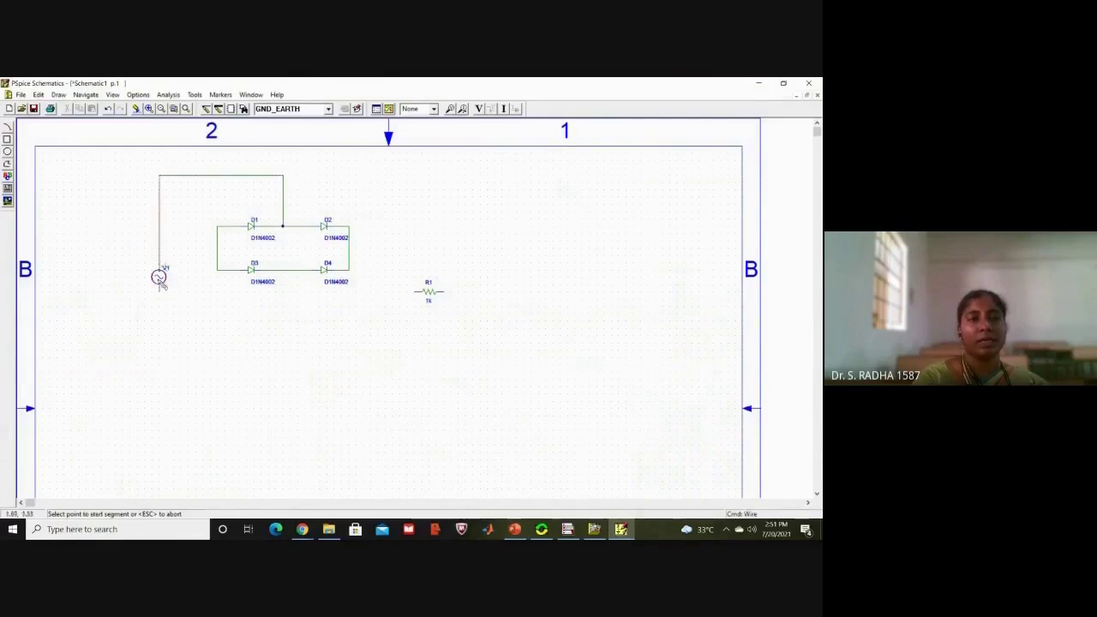
- Wire the lower terminal of source V1 to the connection between D3 and D4, routing beneath the bridge
click(158, 289)
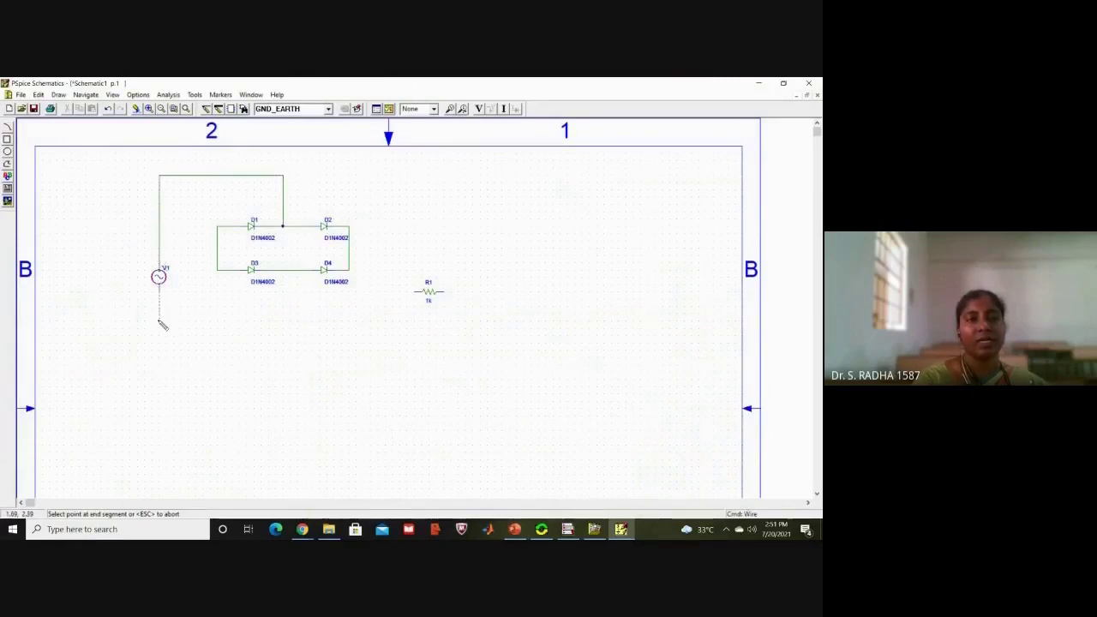
click(284, 321)
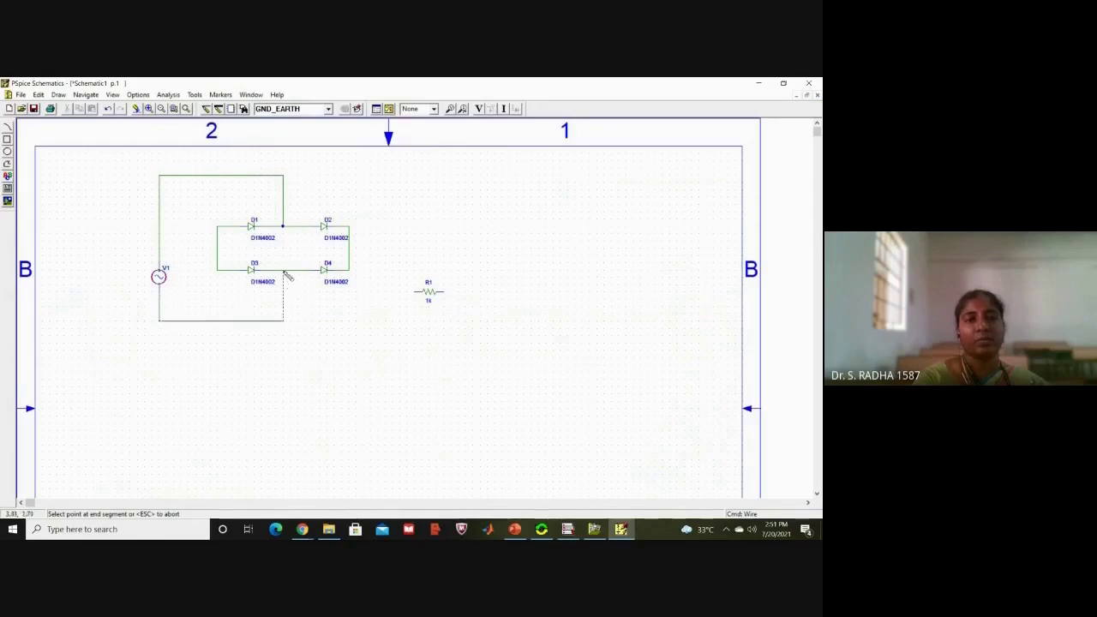
click(285, 271)
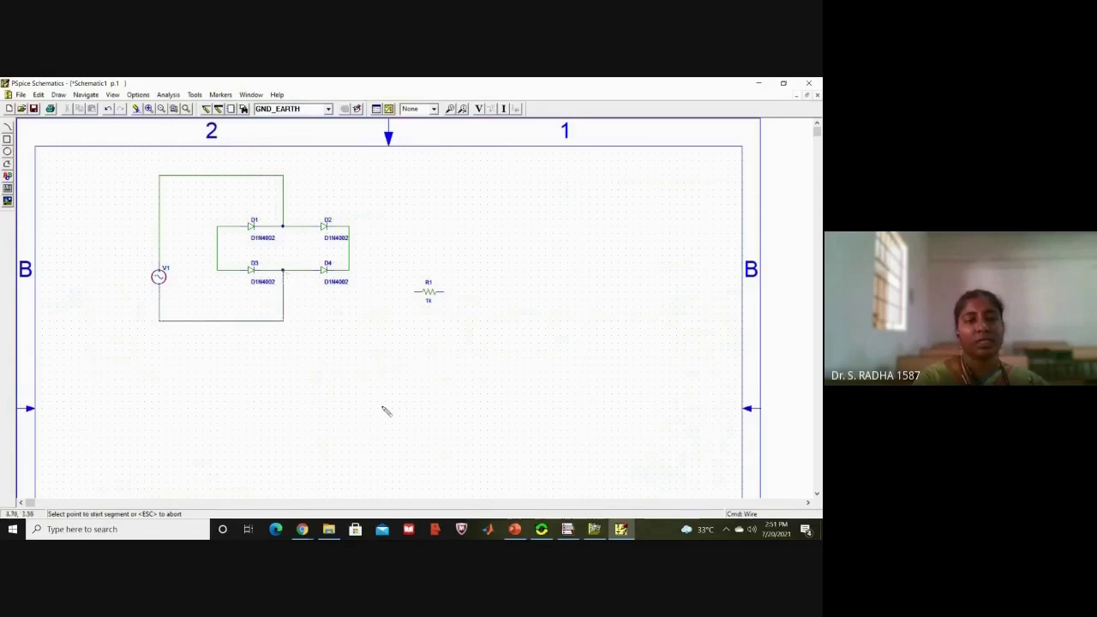
key(Escape)
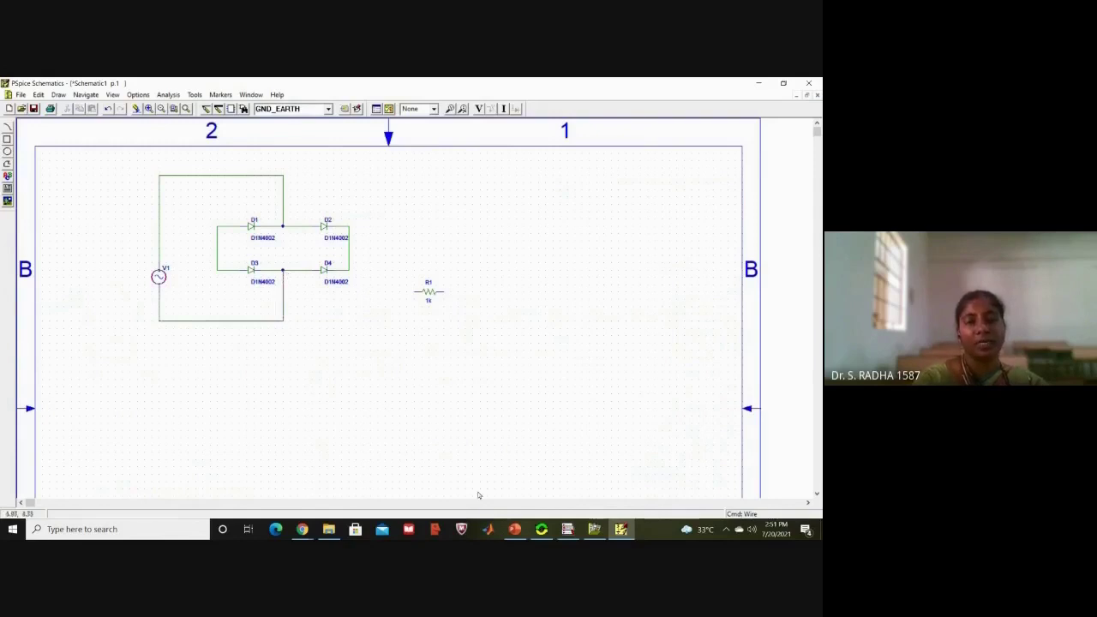
- Check the load placement in the PowerPoint bridge rectifier diagram, return to PSpice Schematics and rotate resistor R1 to vertical
click(516, 531)
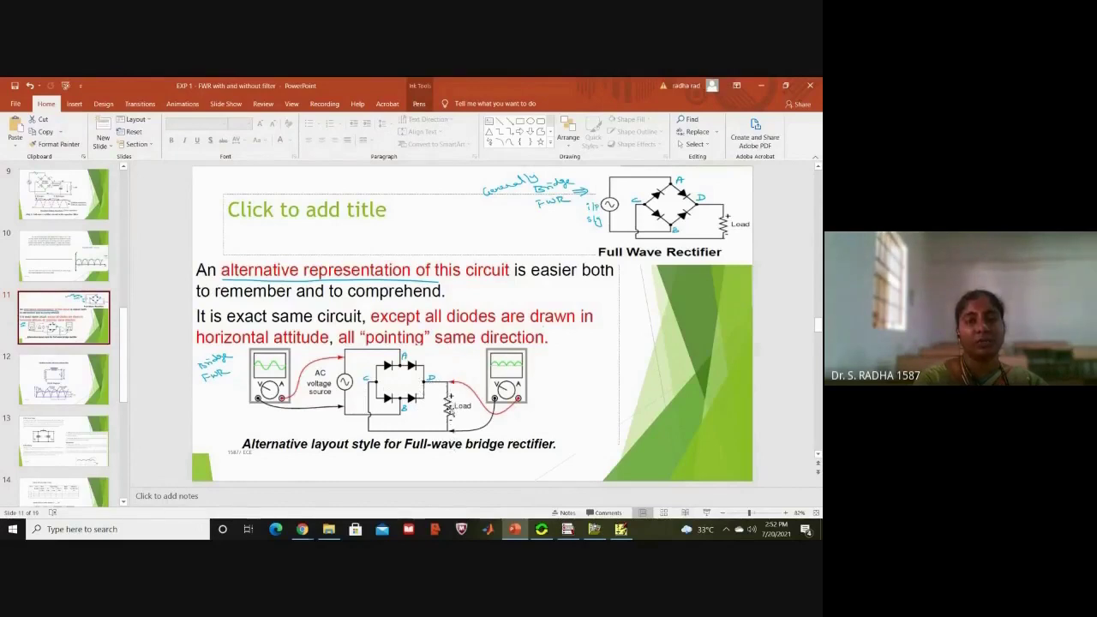
click(621, 530)
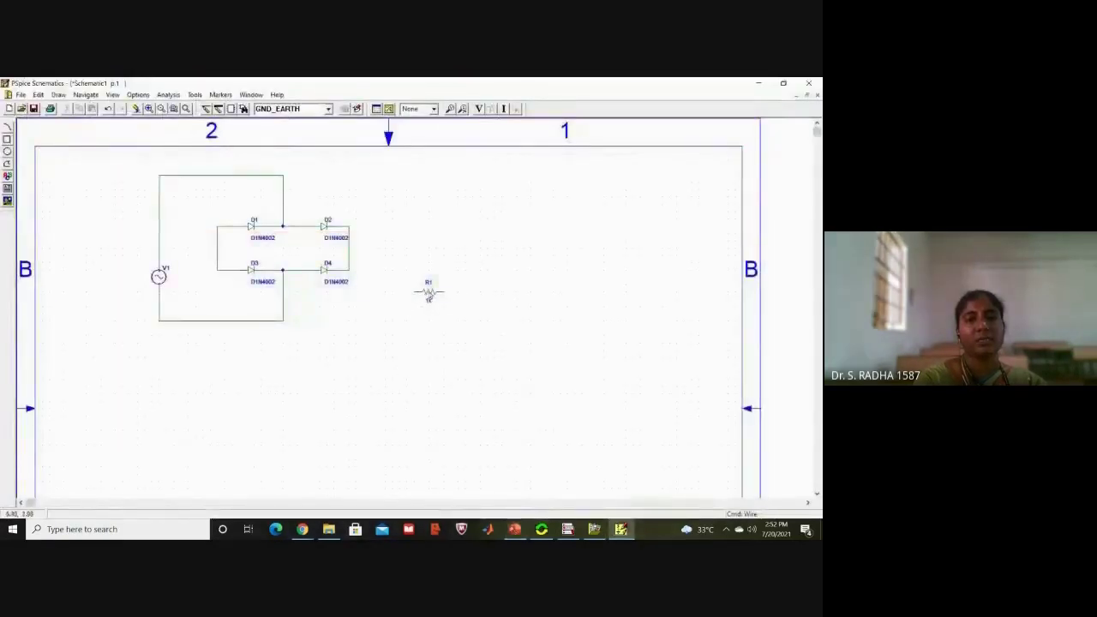
click(431, 296)
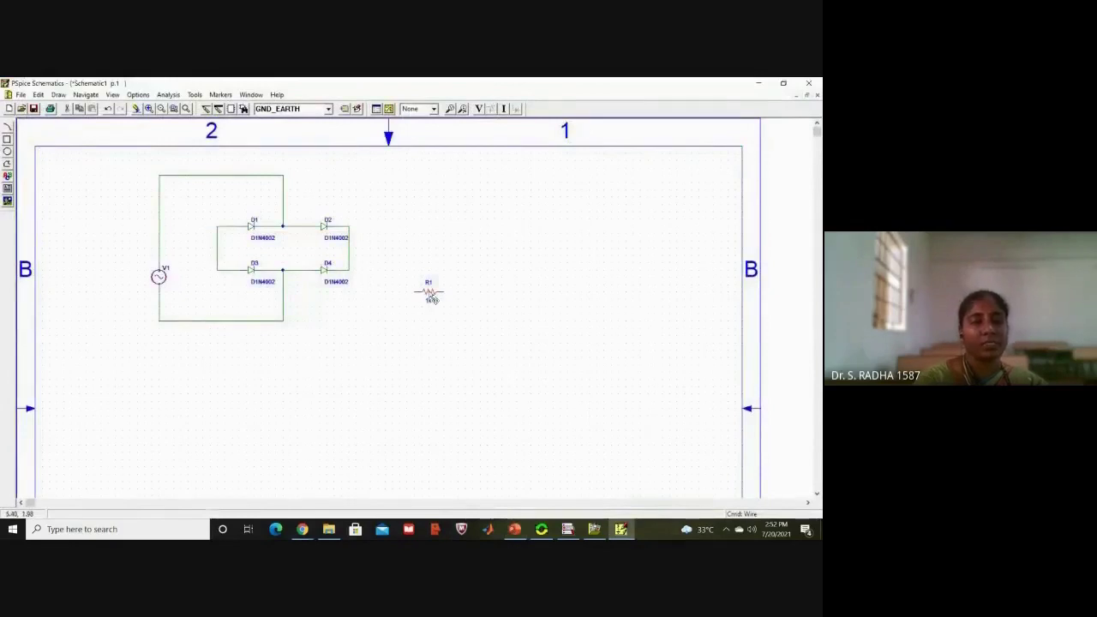
key(ctrl+r)
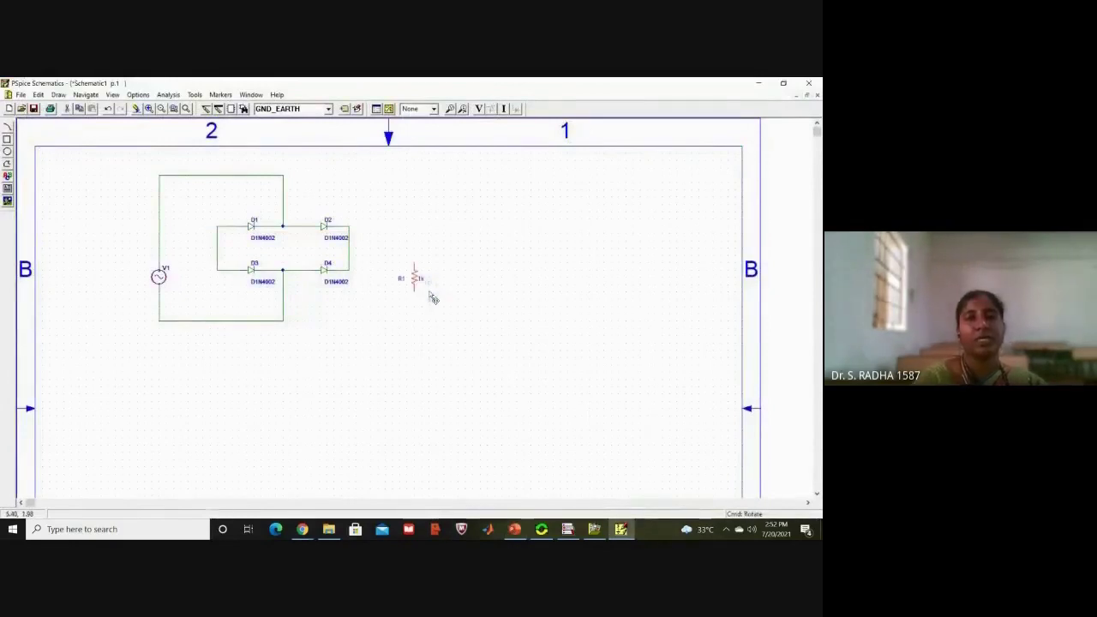
click(496, 323)
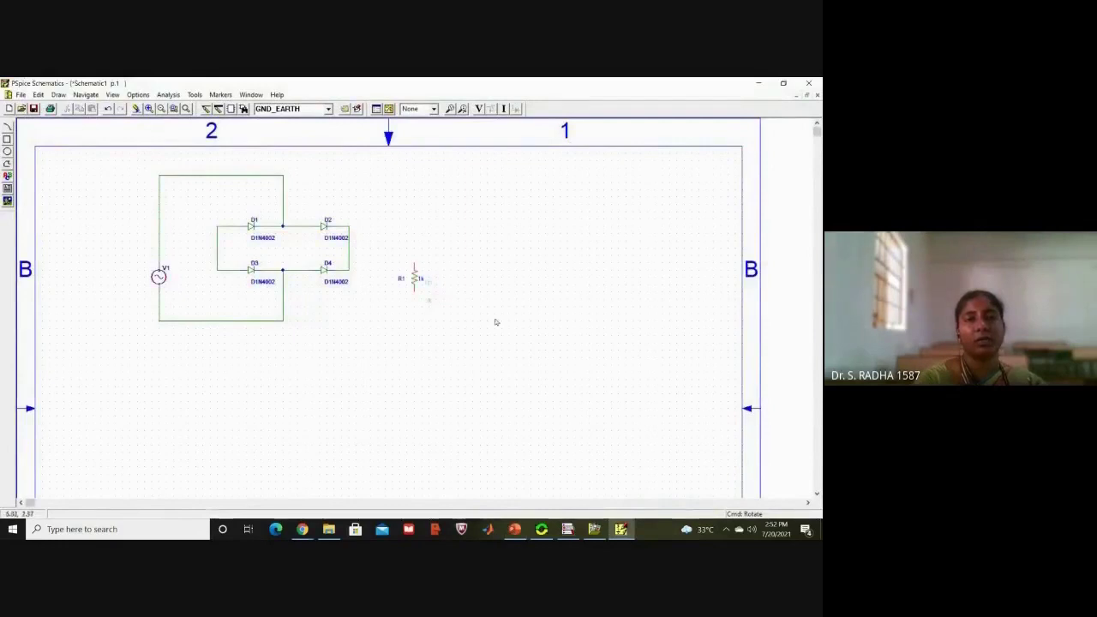
- Wire the D2–D4 cathode connection to the upper terminal of resistor R1
click(205, 109)
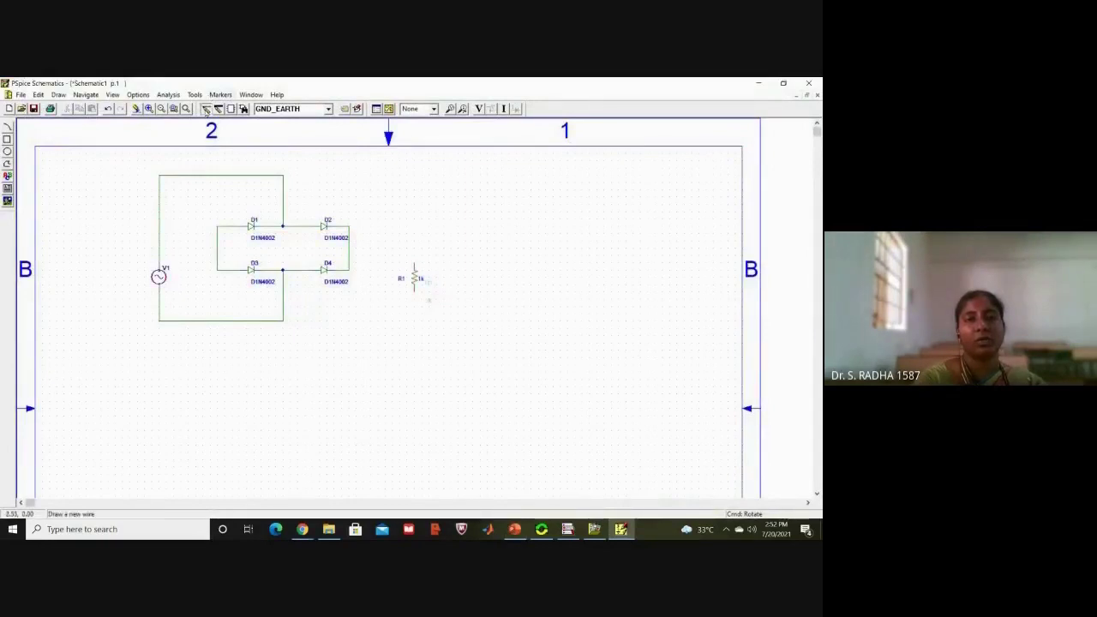
click(350, 250)
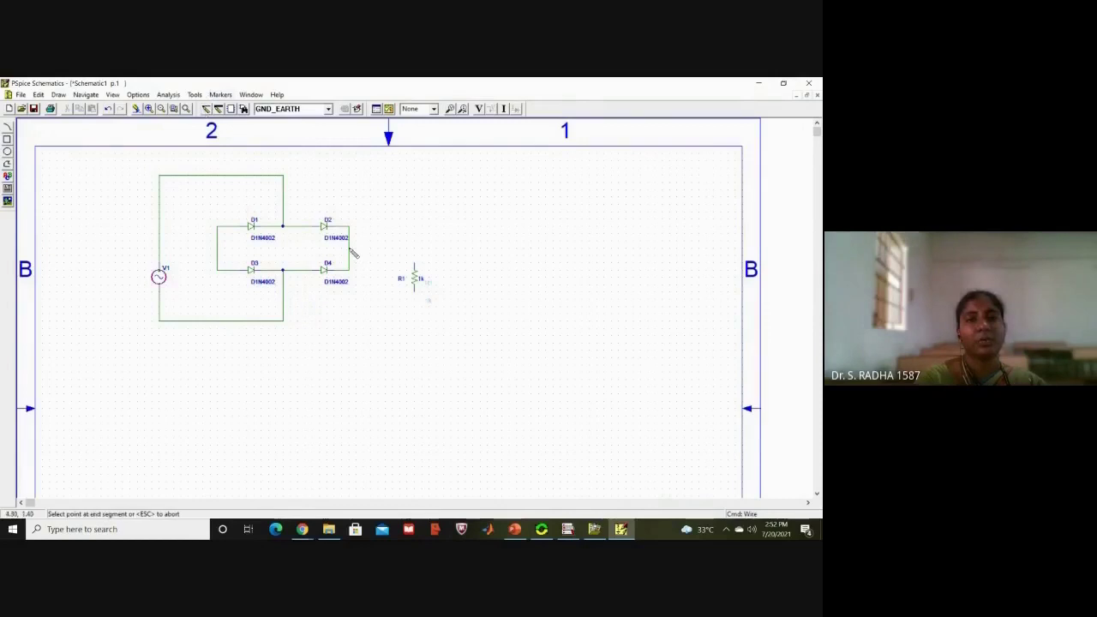
click(415, 265)
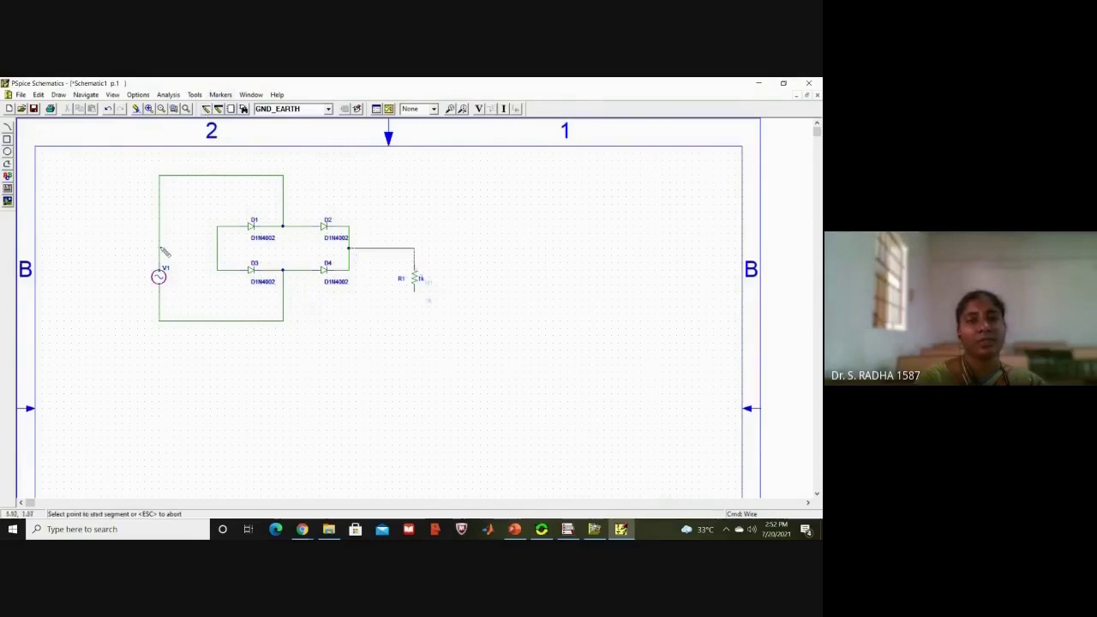
- Wire the D1–D3 anode connection to the lower terminal of R1, routing below the source wiring
click(218, 248)
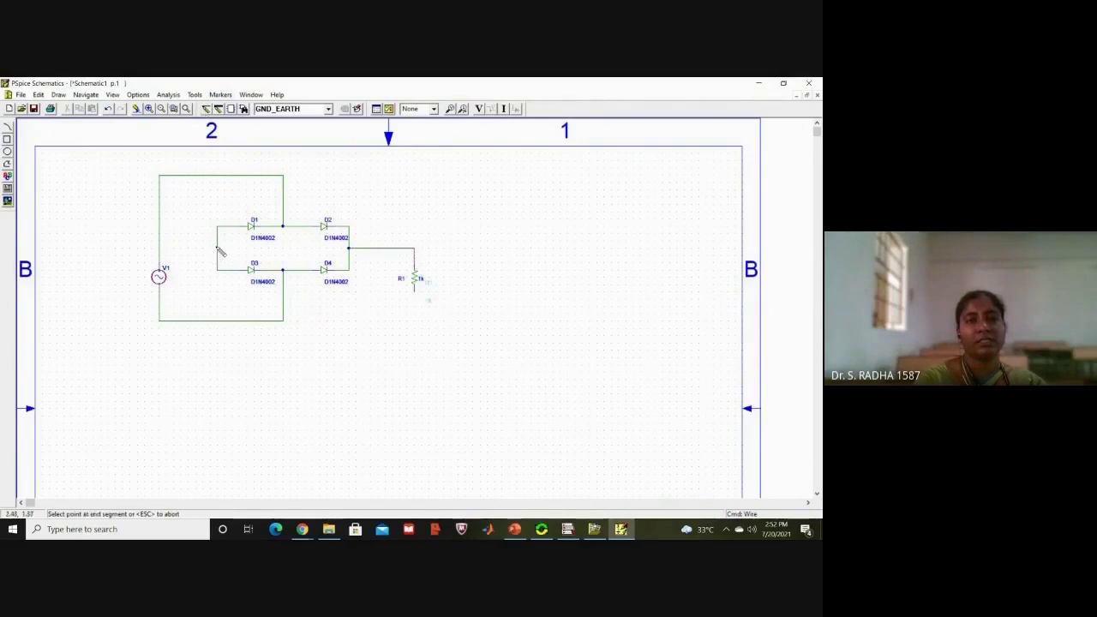
click(204, 351)
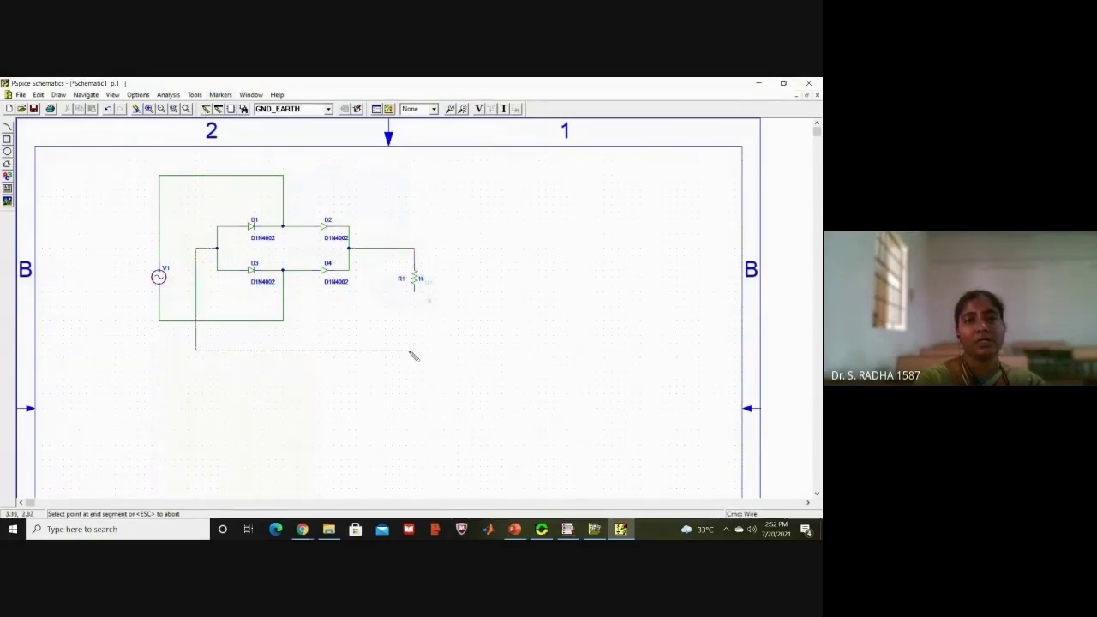
click(416, 351)
click(417, 291)
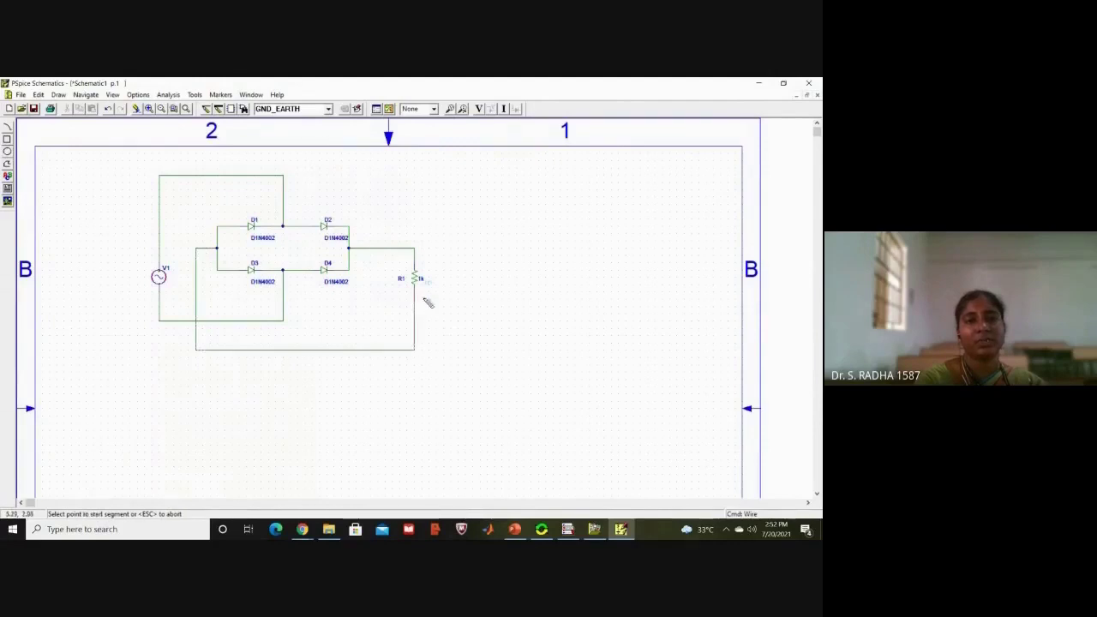
key(Escape)
click(512, 387)
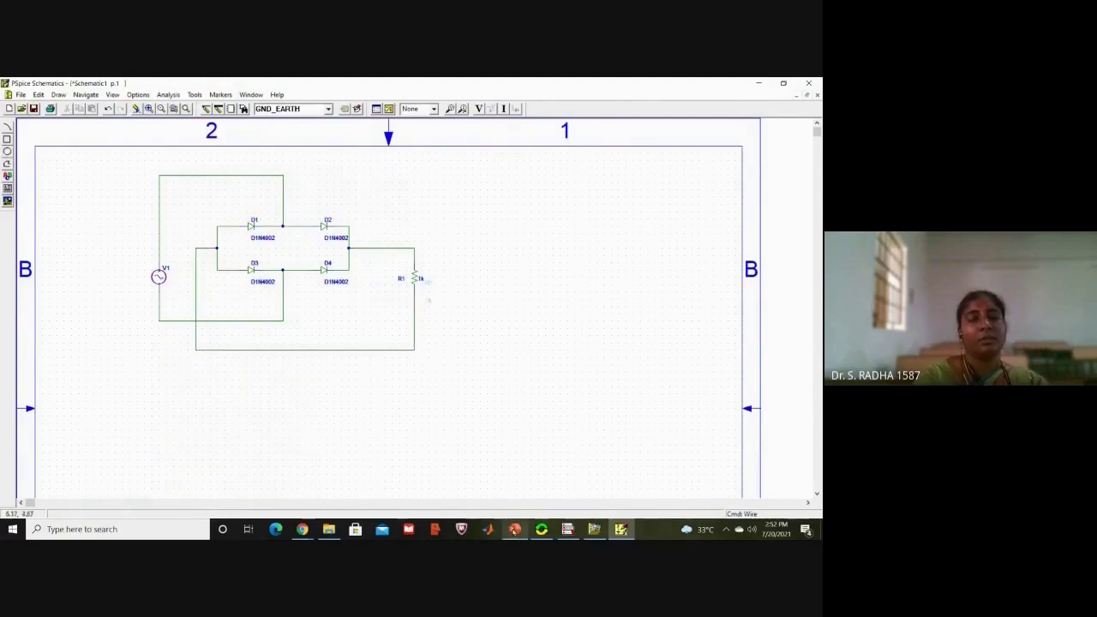
- Compare with the rectifier diagram in PowerPoint, return to PSpice Schematics and place a GND_EARTH part on the wire running beneath the bridge to R1
click(515, 531)
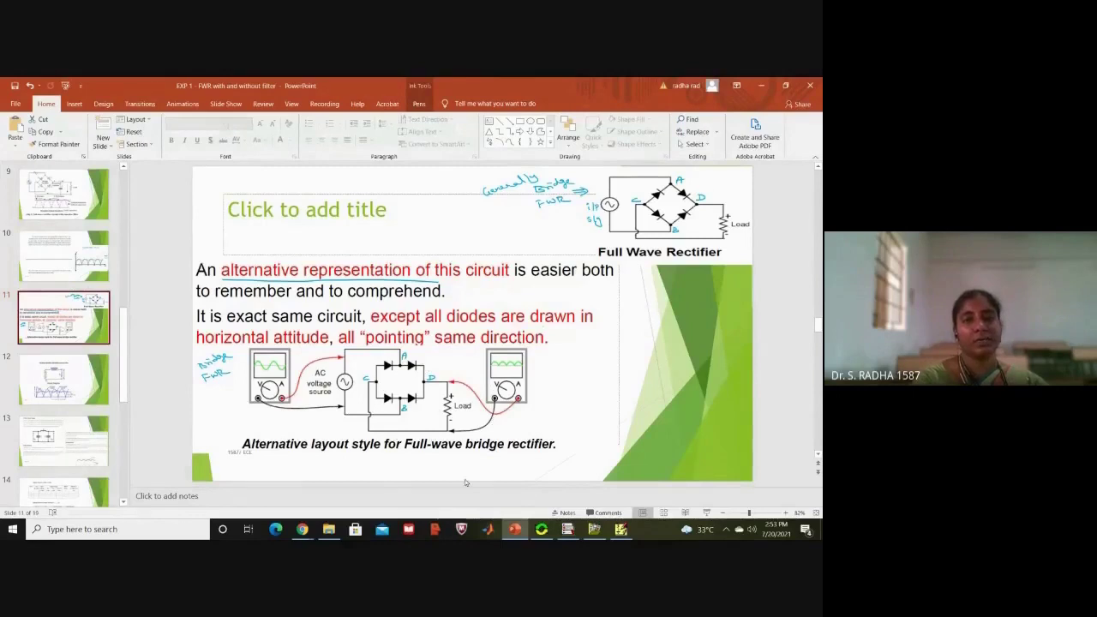
click(516, 530)
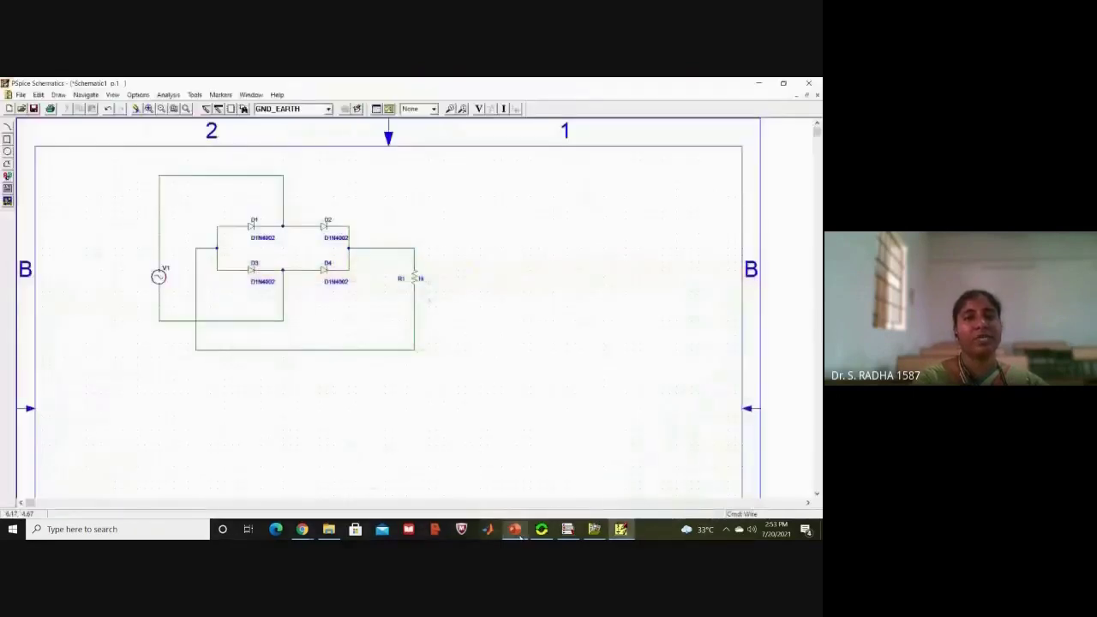
click(328, 109)
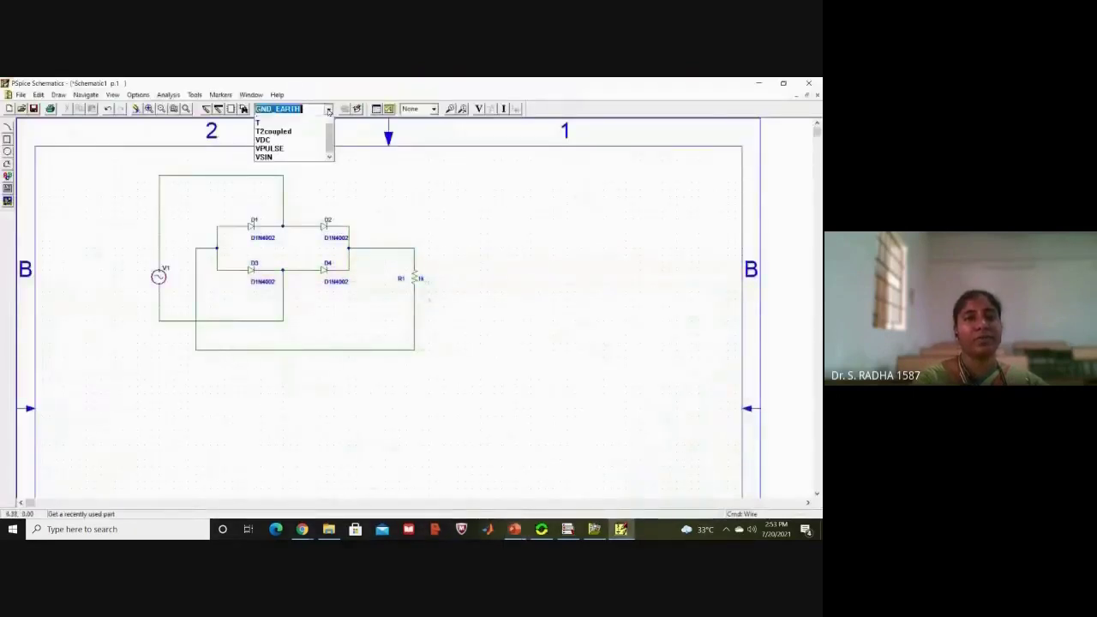
click(329, 123)
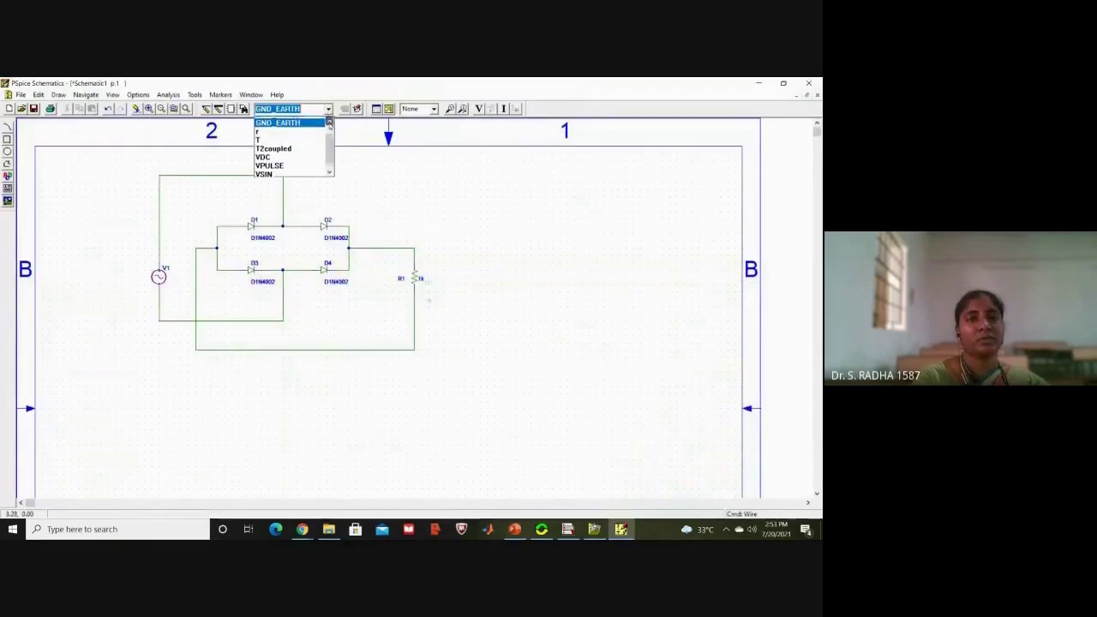
click(310, 131)
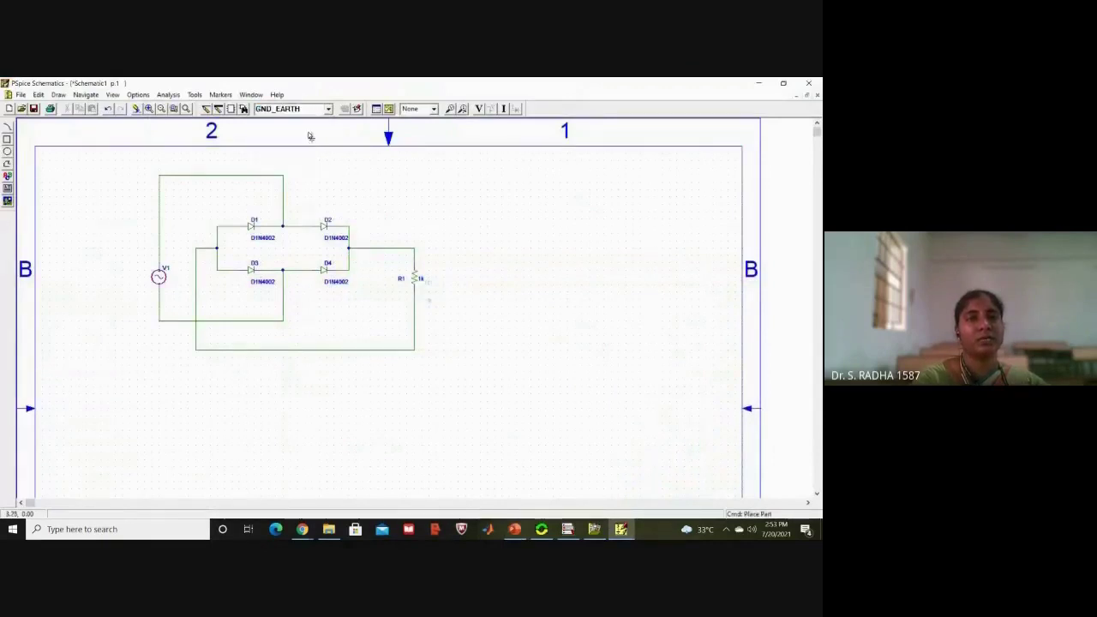
click(292, 353)
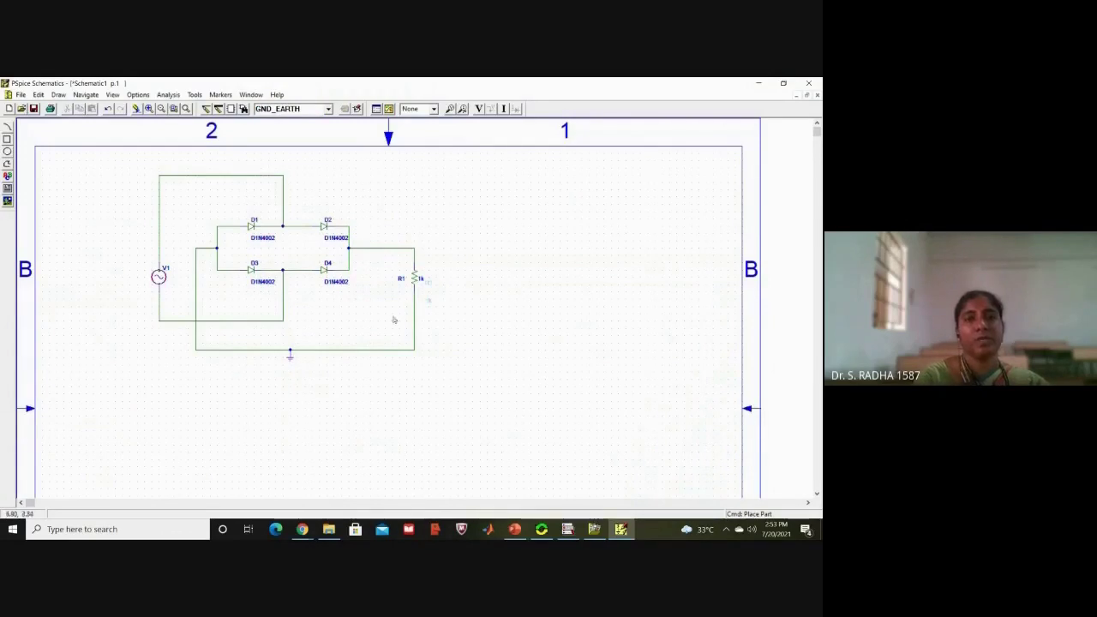
- Set the VALUE attribute of load resistor R1 to 220 and save the change
double_click(417, 277)
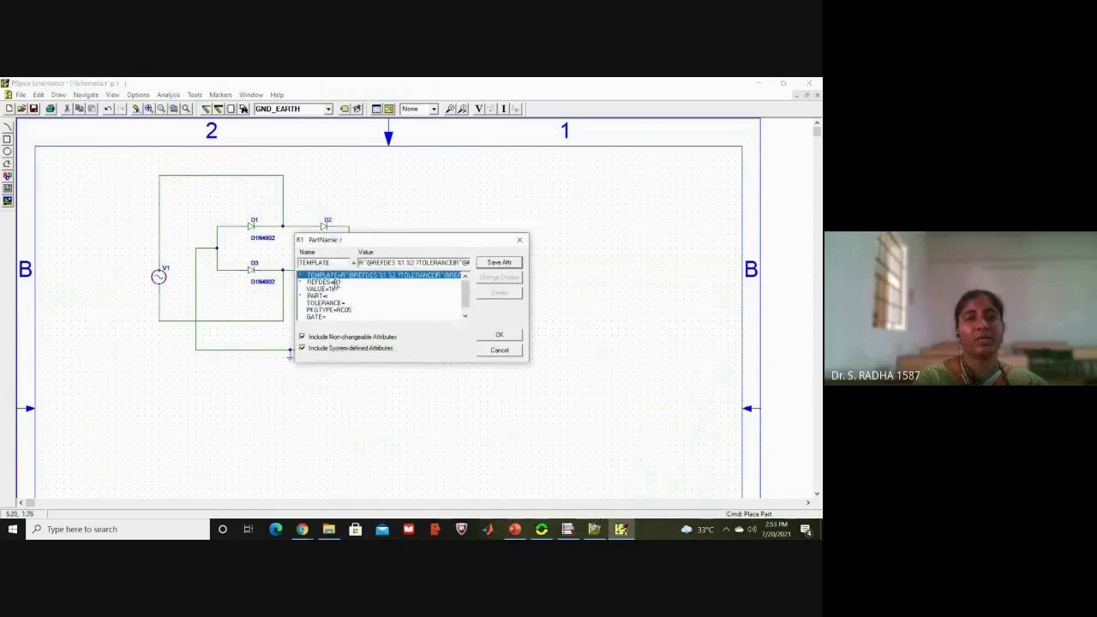
click(520, 240)
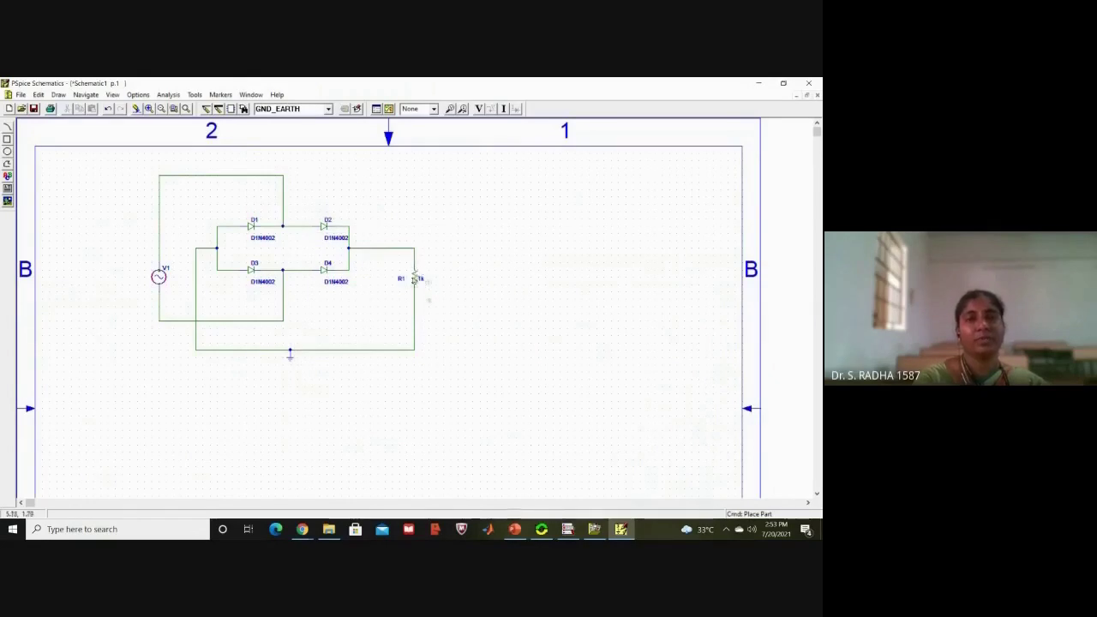
double_click(414, 279)
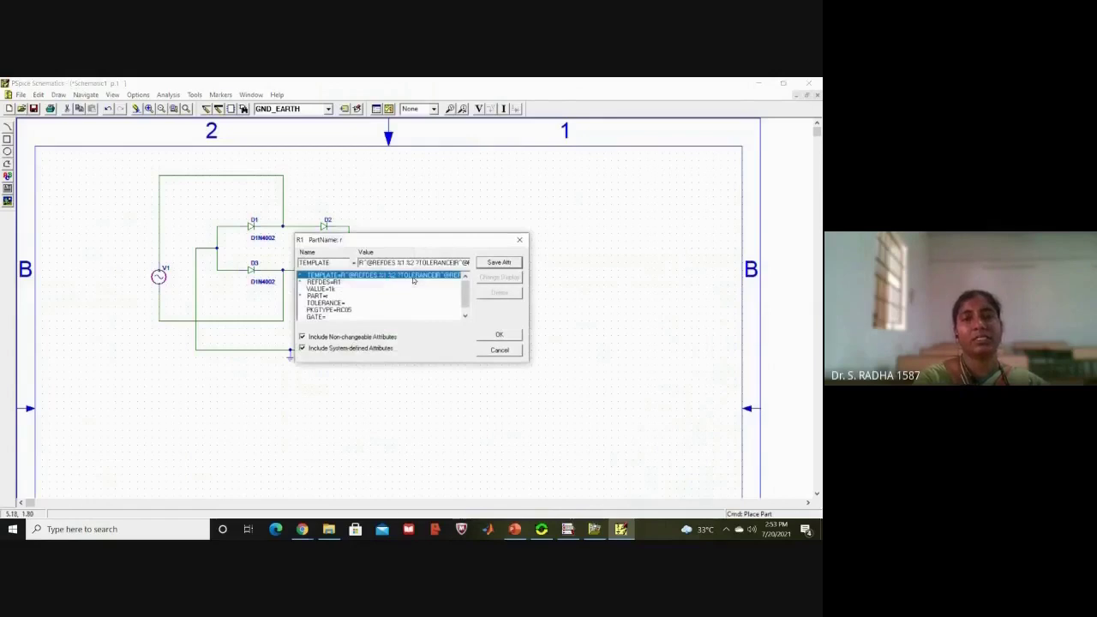
click(333, 291)
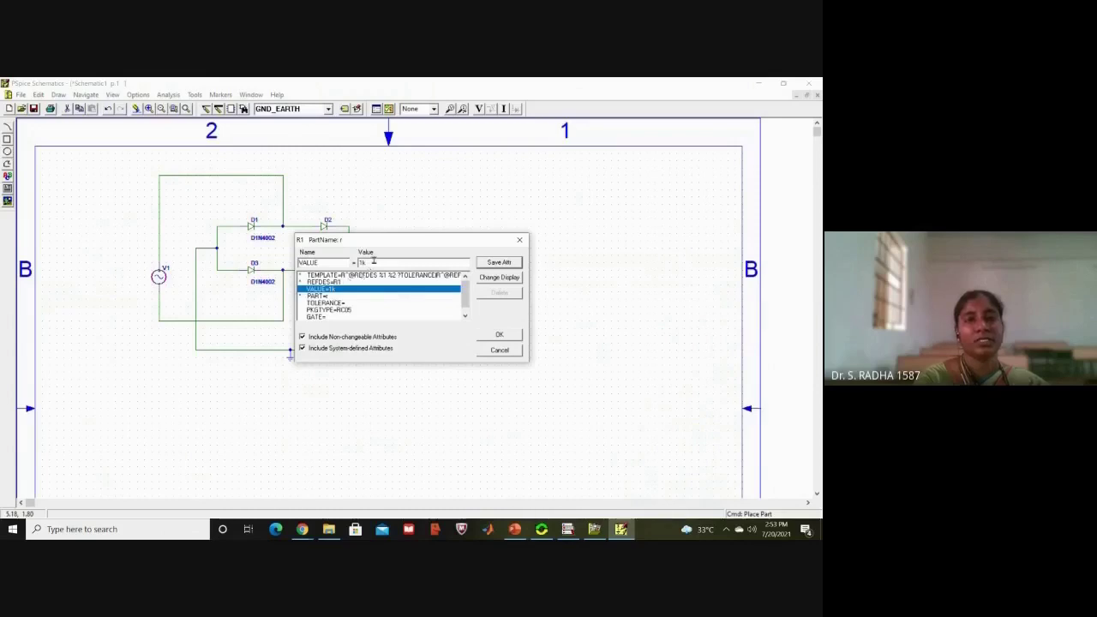
double_click(375, 263)
text(22)
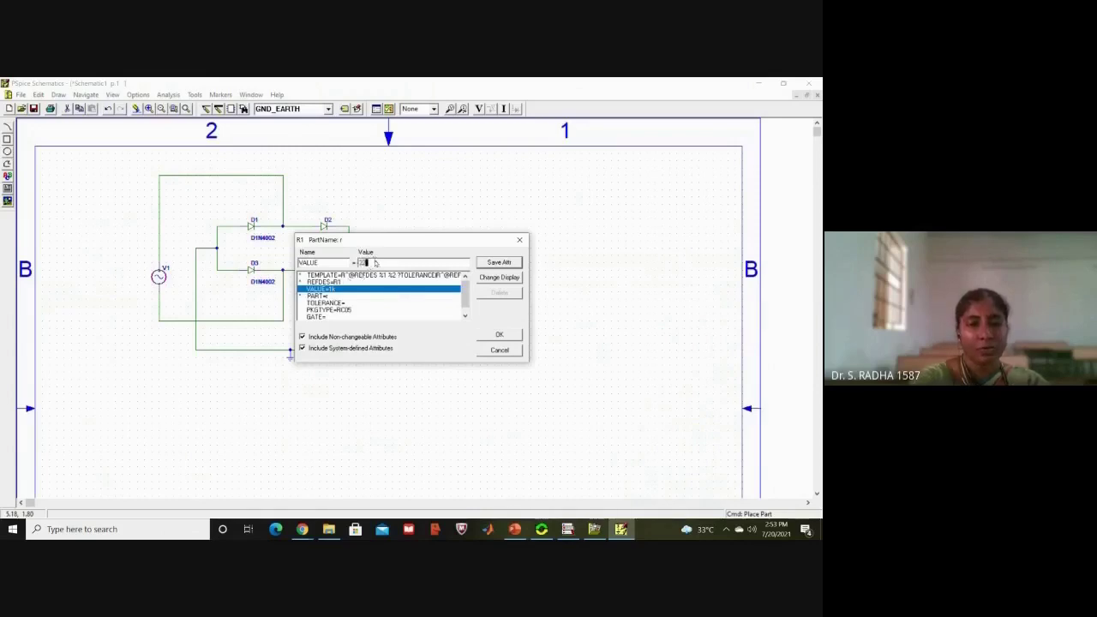
text(0)
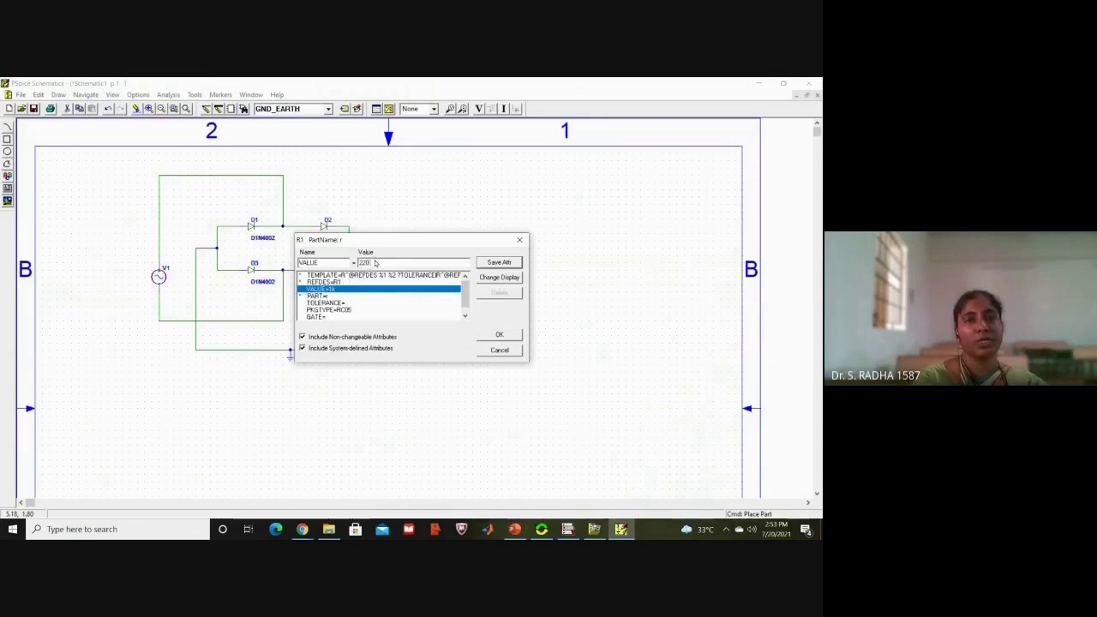
click(491, 335)
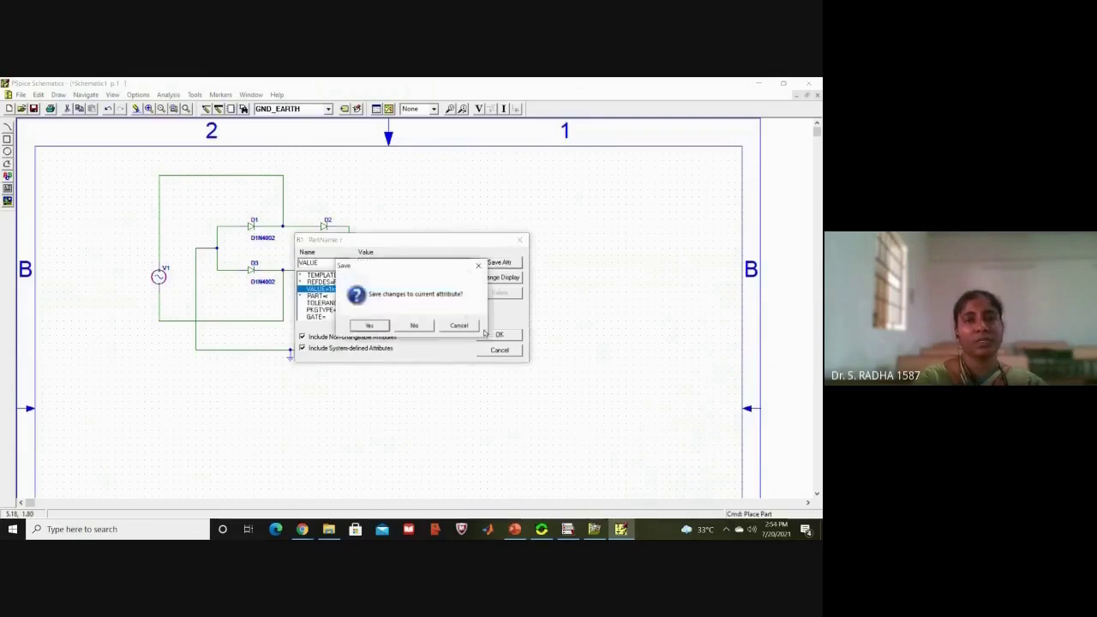
click(370, 325)
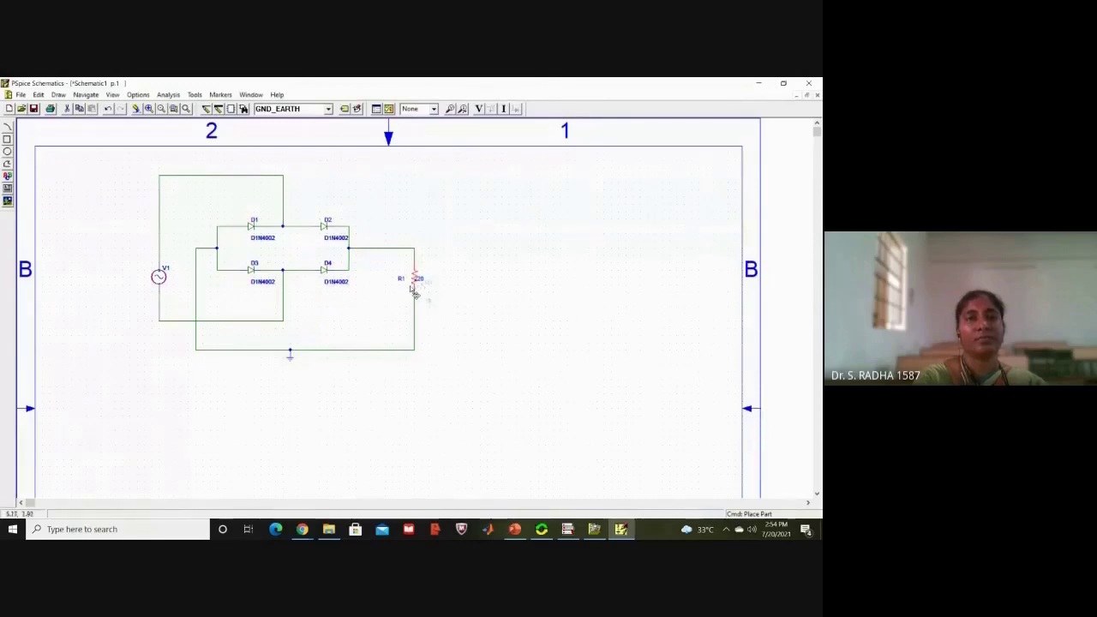
- Set the VOFF attribute of source V1 to 0 and its VAMPL attribute to 12, saving both changes
double_click(159, 277)
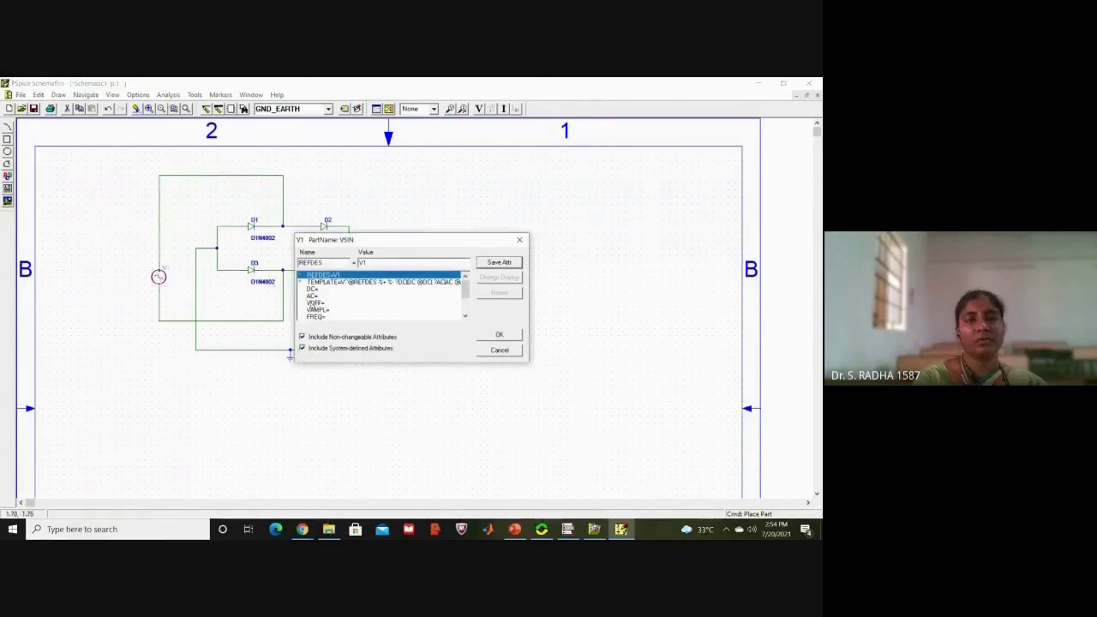
click(314, 303)
text(0)
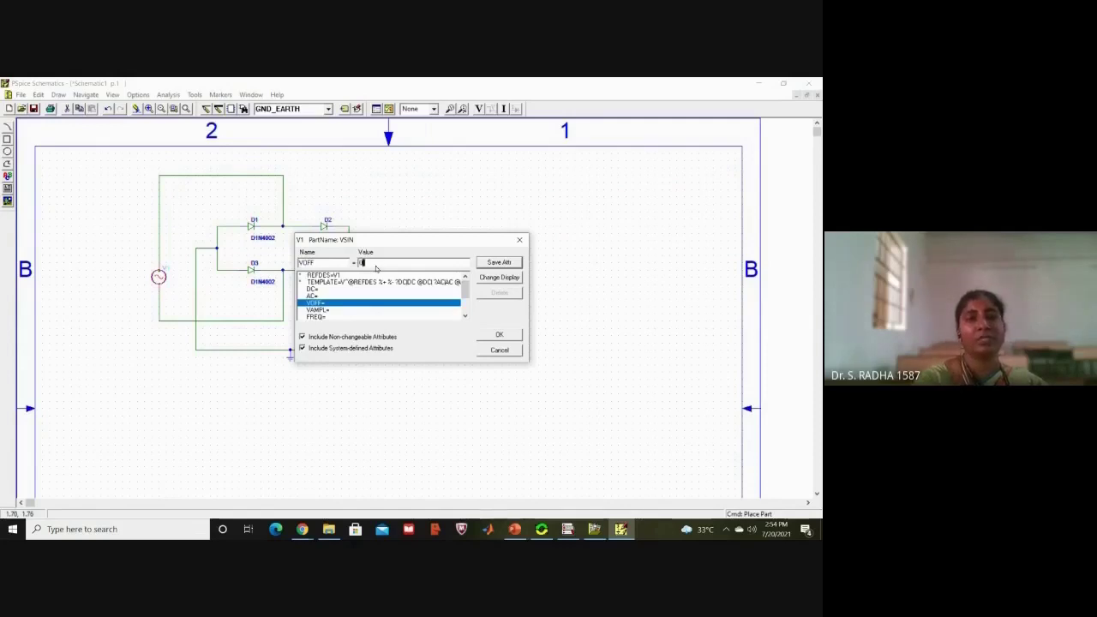
click(324, 315)
click(363, 326)
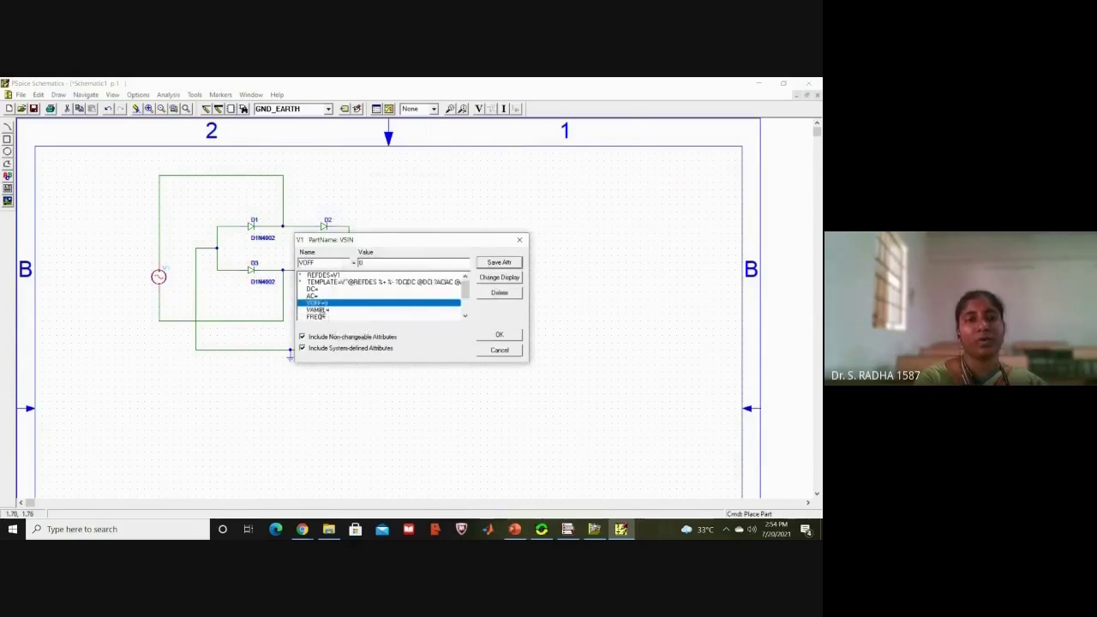
click(320, 310)
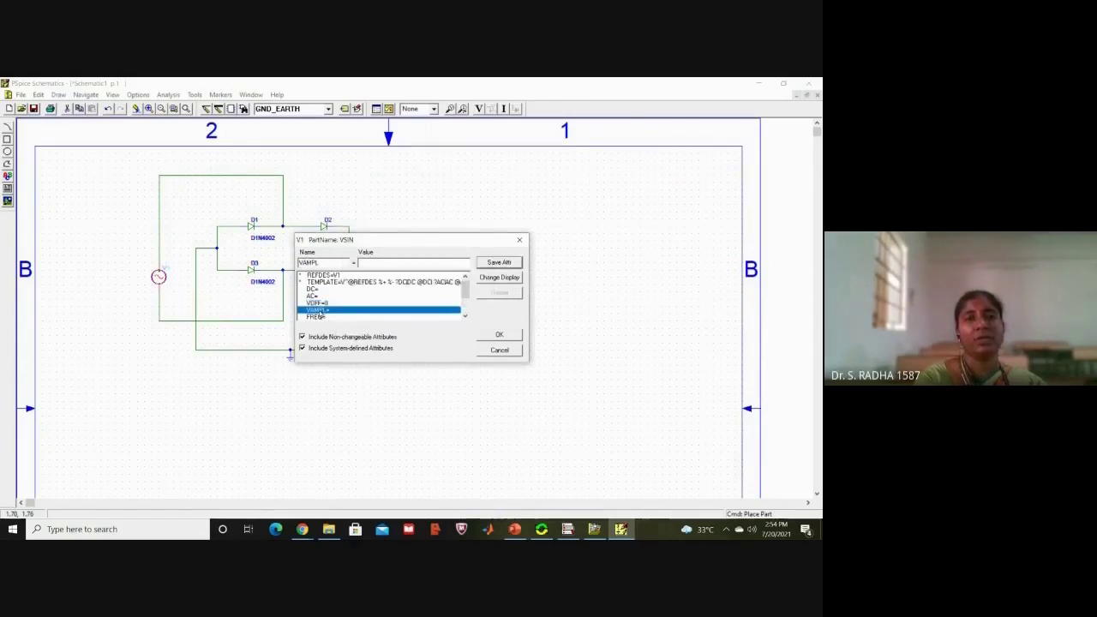
text(12)
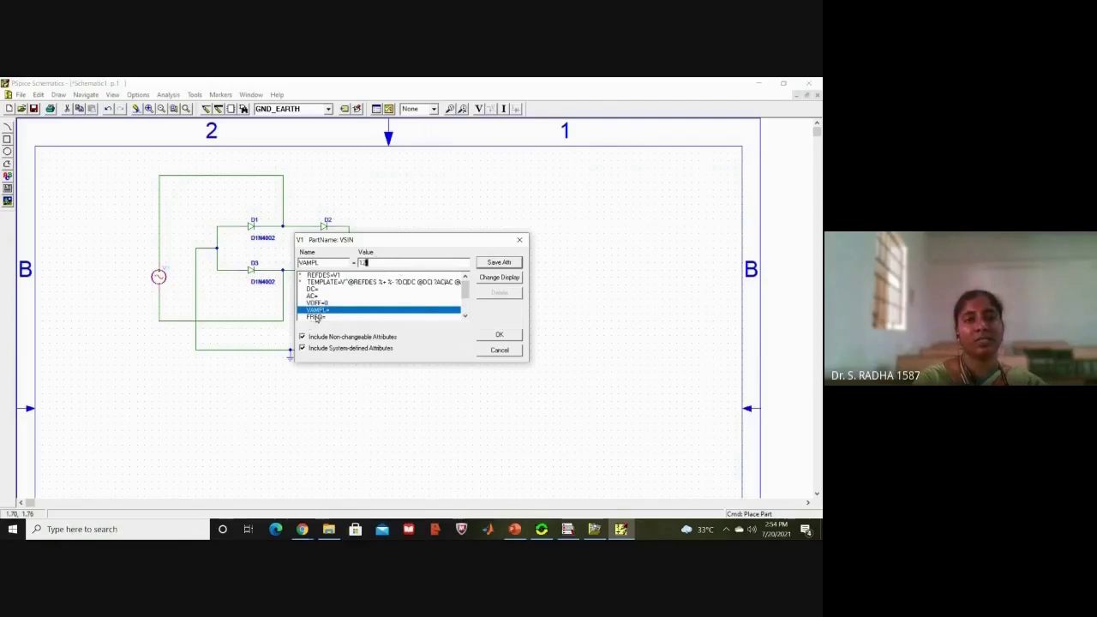
click(317, 317)
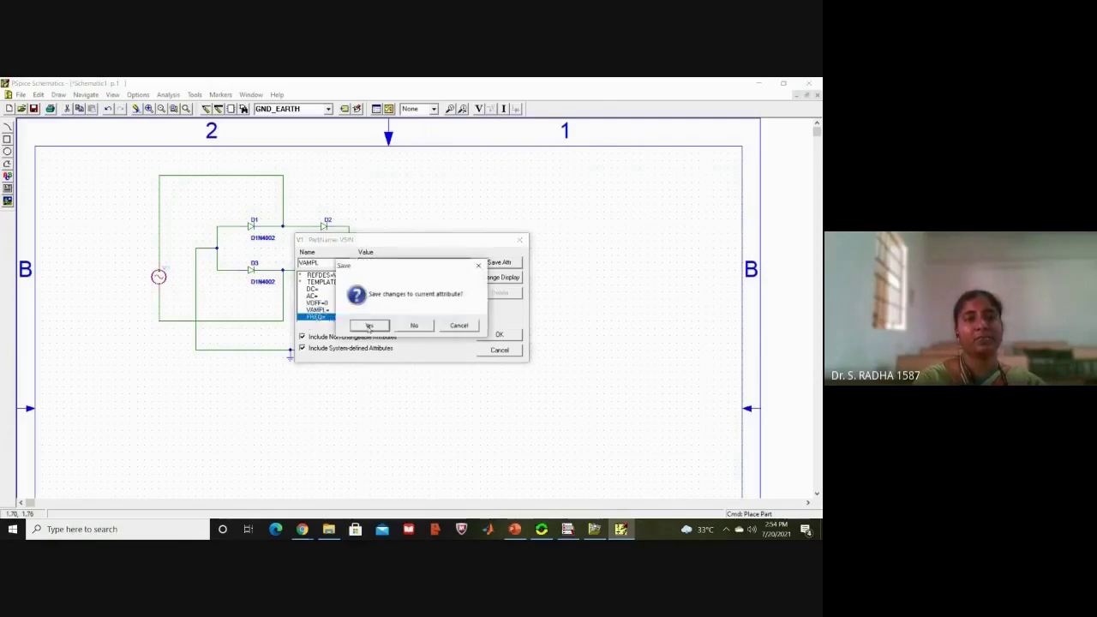
click(369, 325)
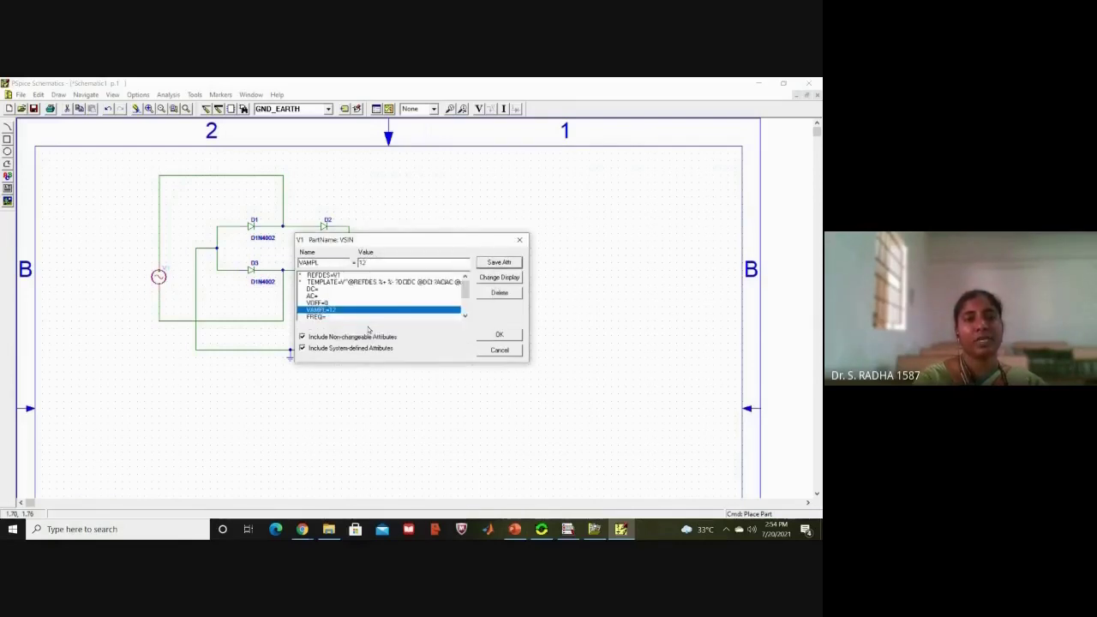
- Set V1's FREQ attribute to 50, save and apply the attributes, and recheck the source's attribute list
click(326, 317)
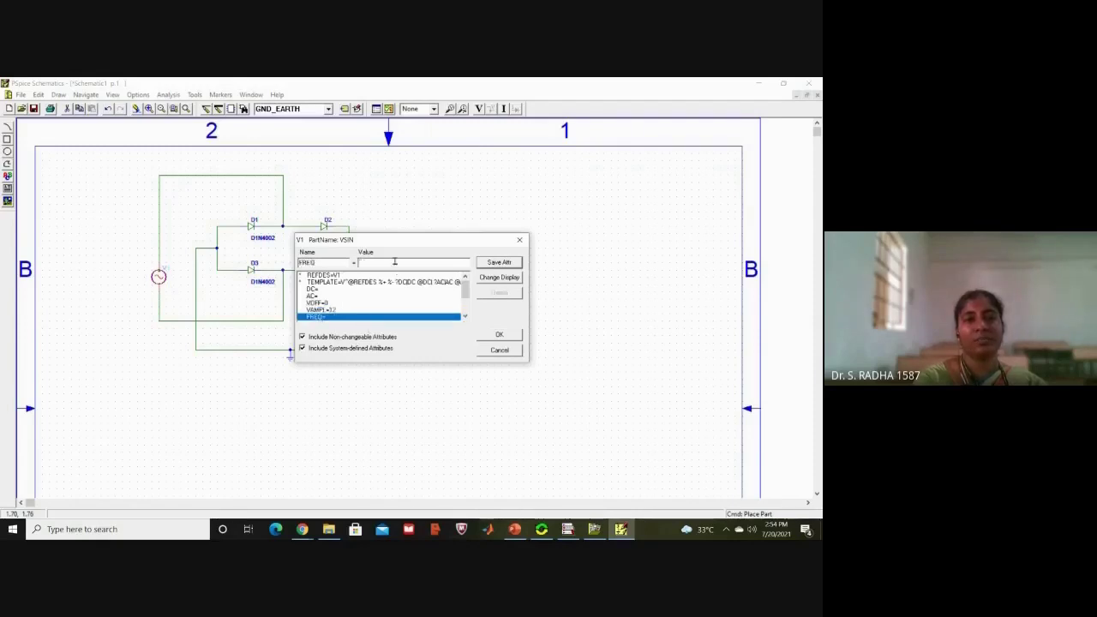
text(50)
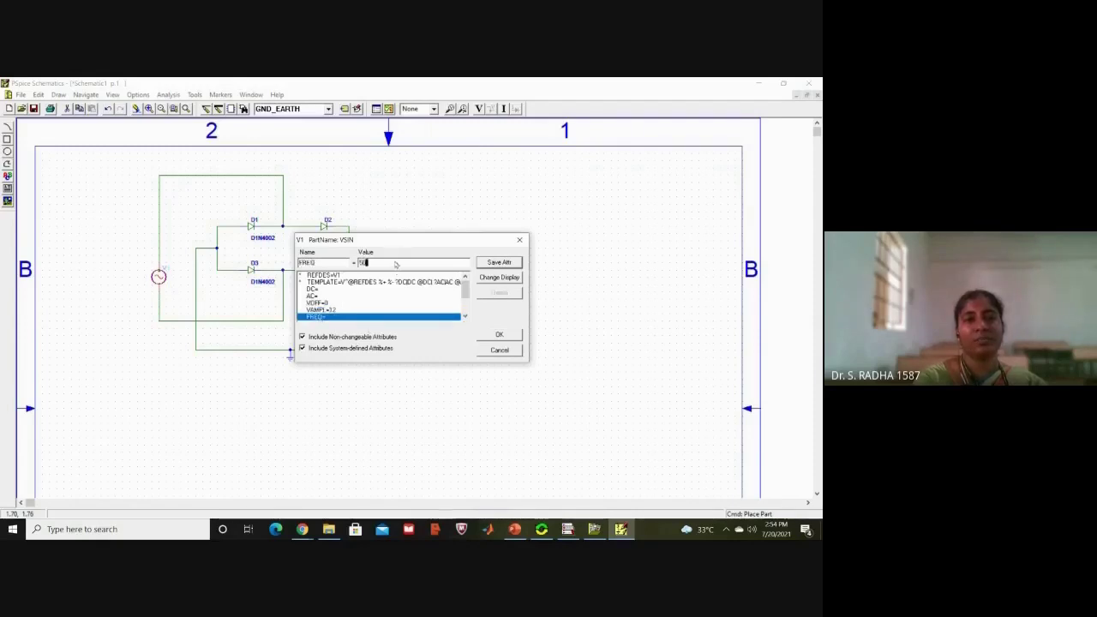
click(336, 310)
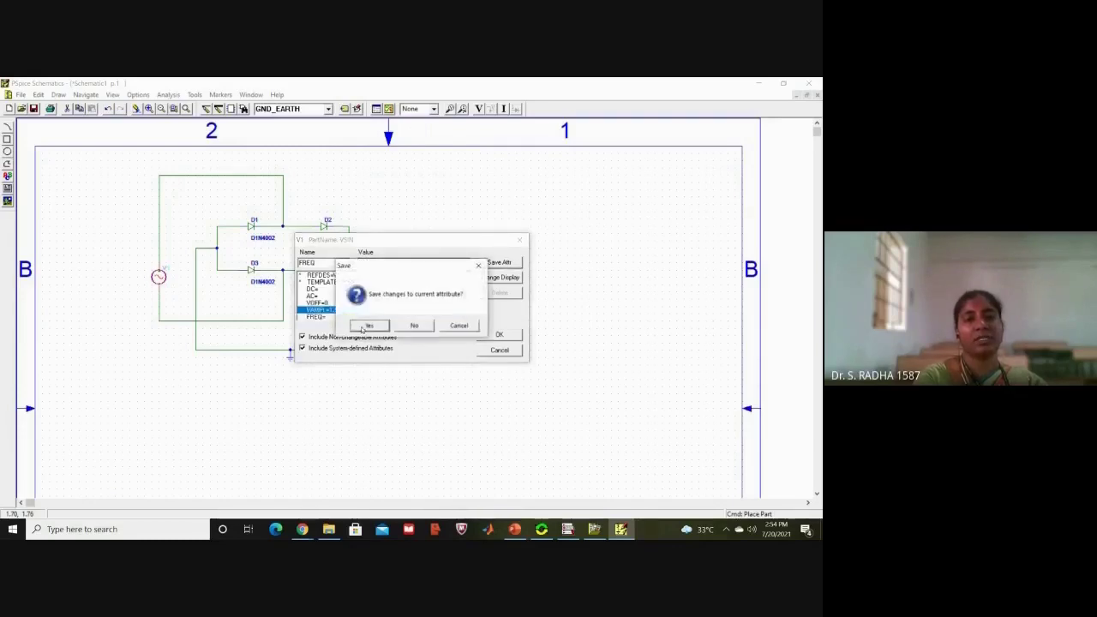
click(367, 326)
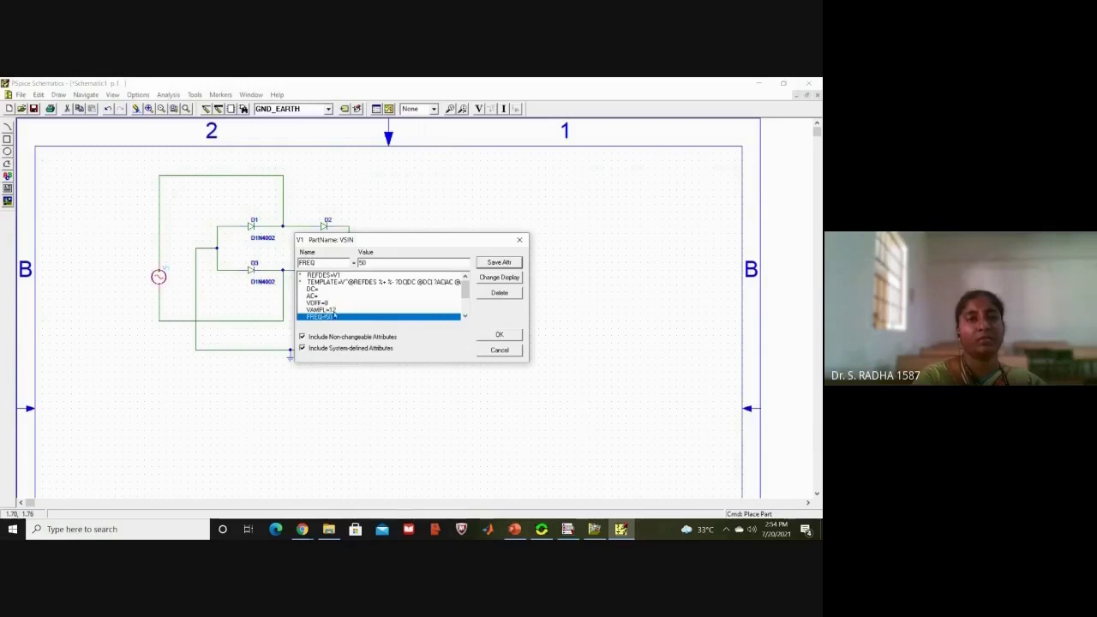
click(494, 337)
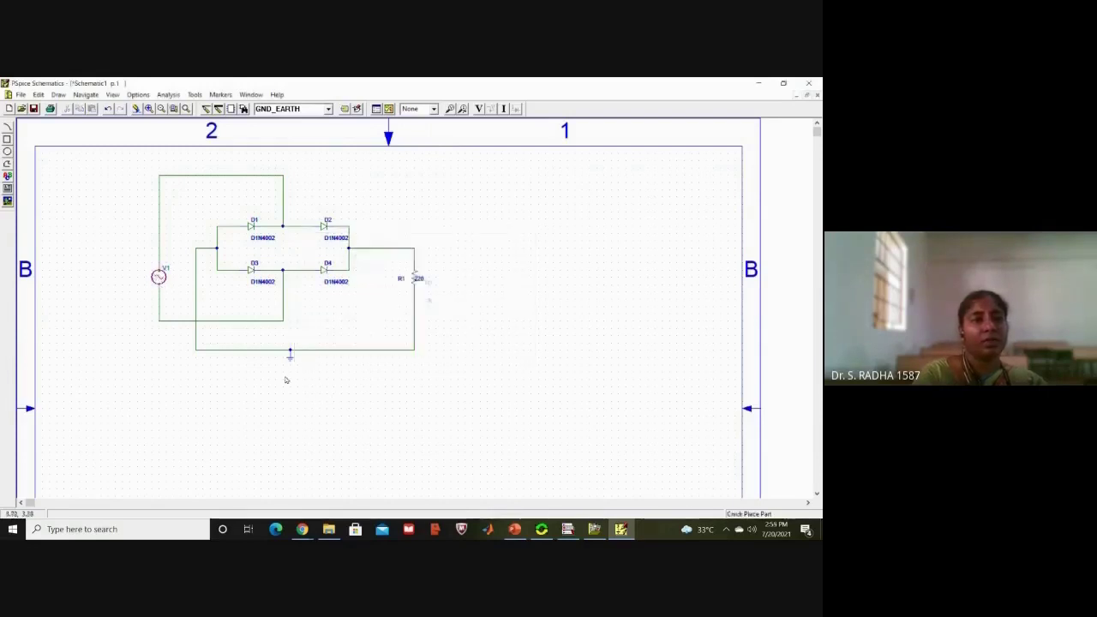
double_click(158, 276)
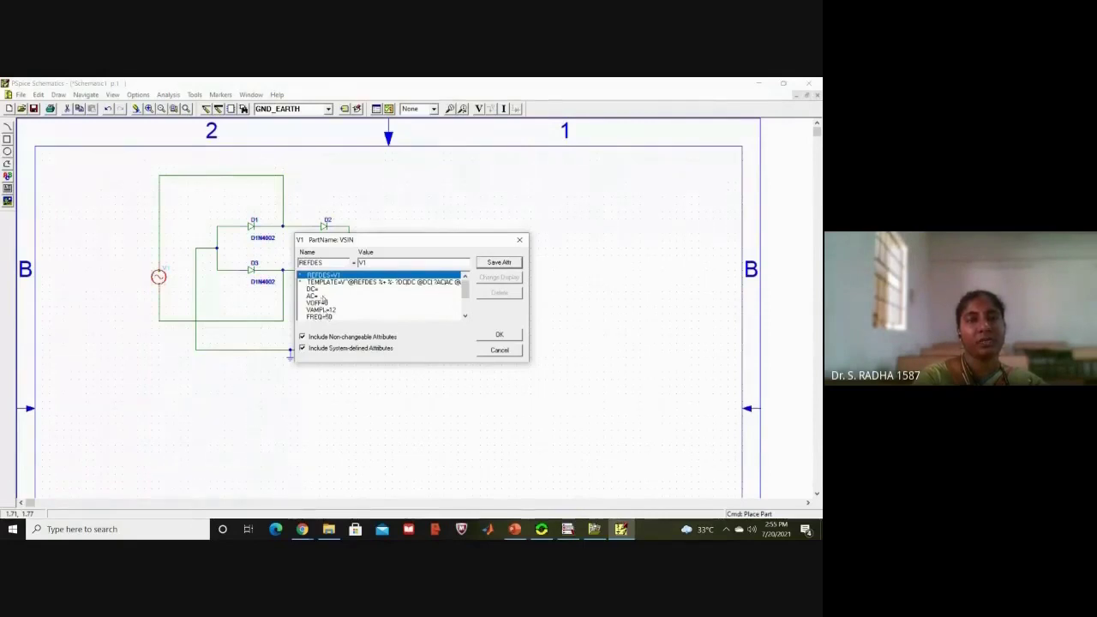
click(509, 335)
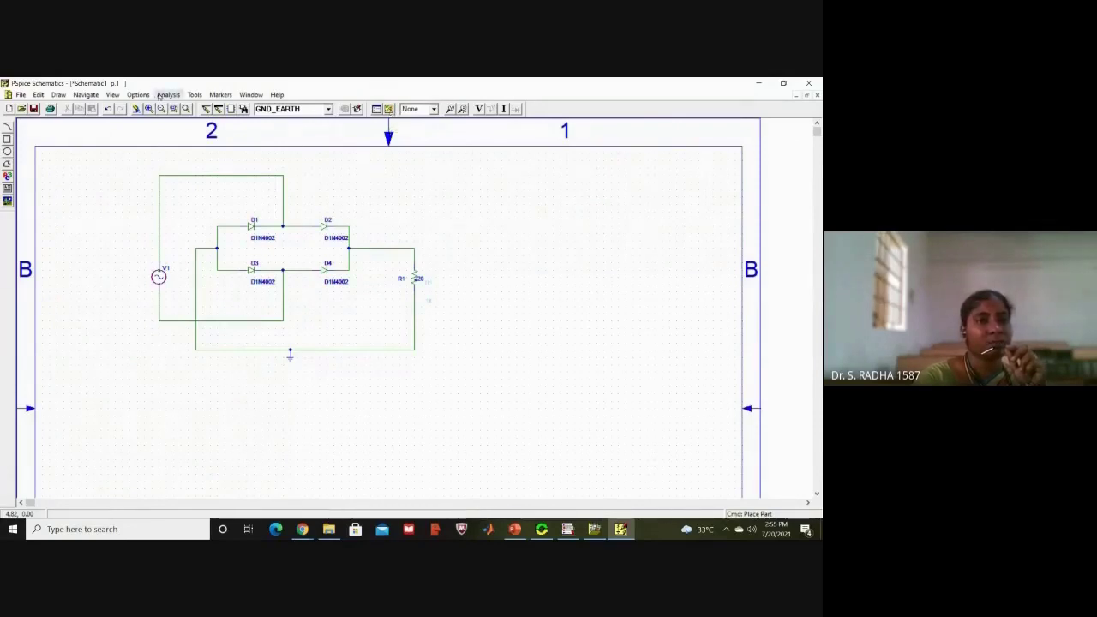
- Enable transient analysis in the analysis setup with a print step of 0ms and a final time of 100ms
click(167, 94)
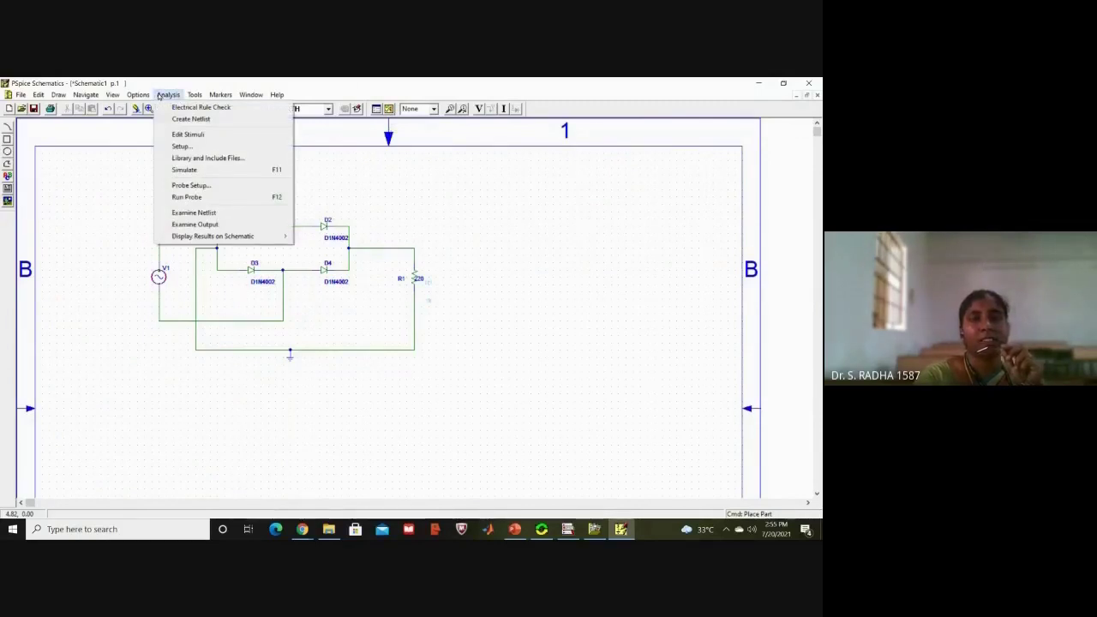
click(193, 147)
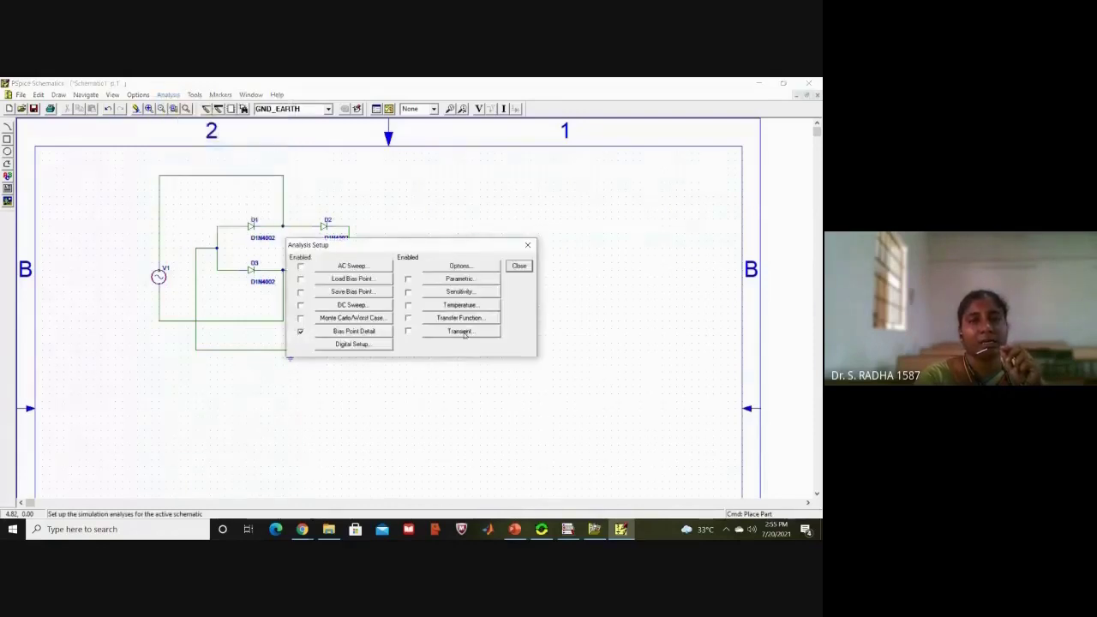
click(408, 332)
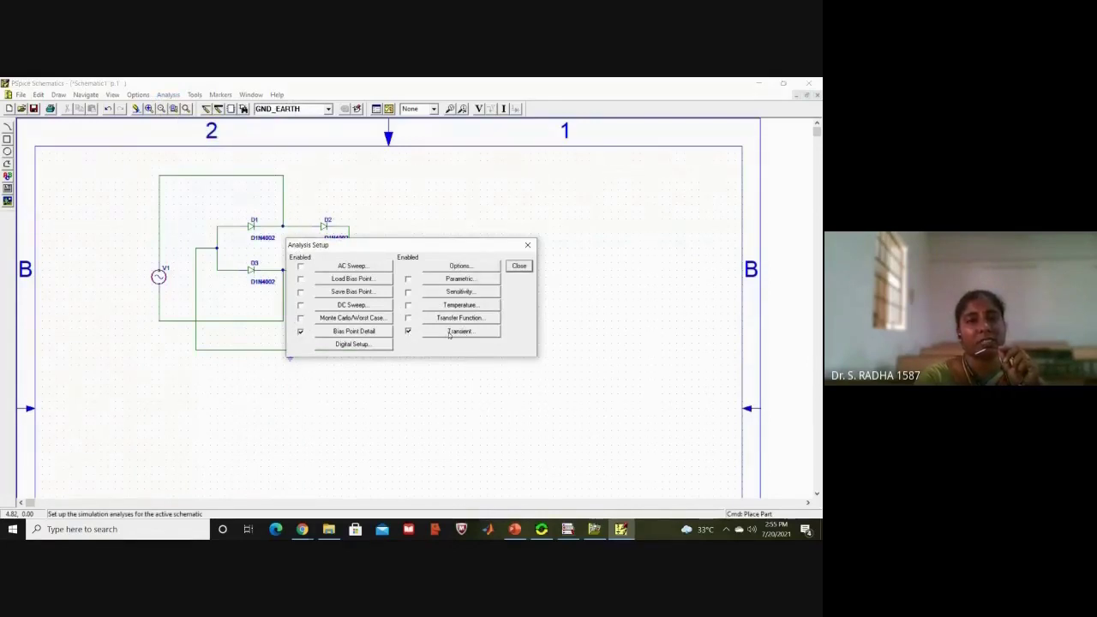
click(449, 333)
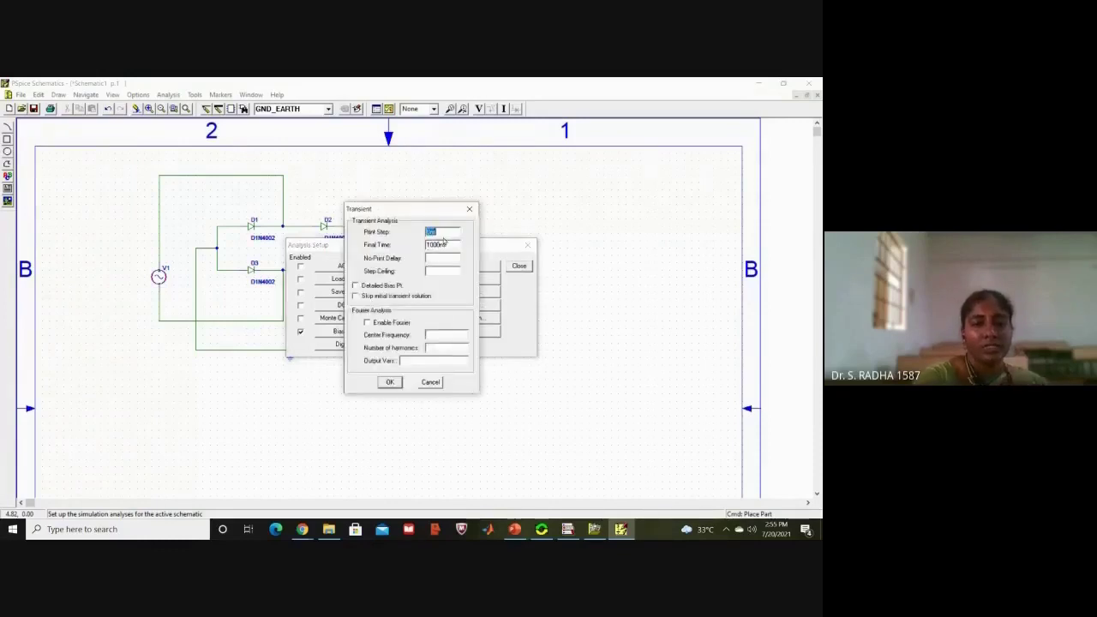
key(Right)
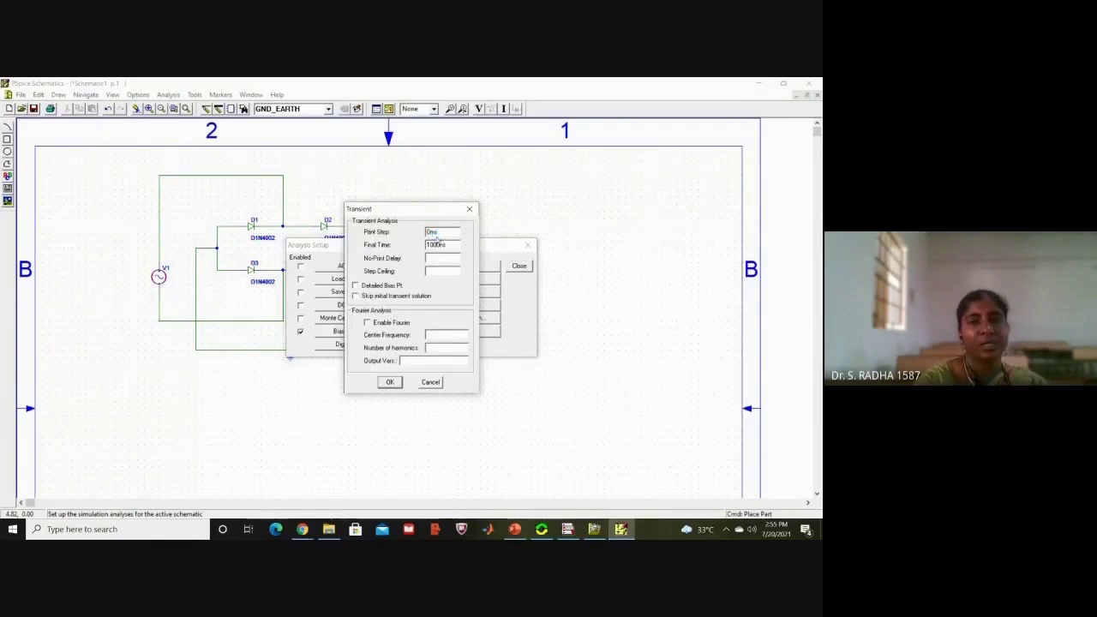
key(BackSpace)
key(BackSpace)
key(BackSpace)
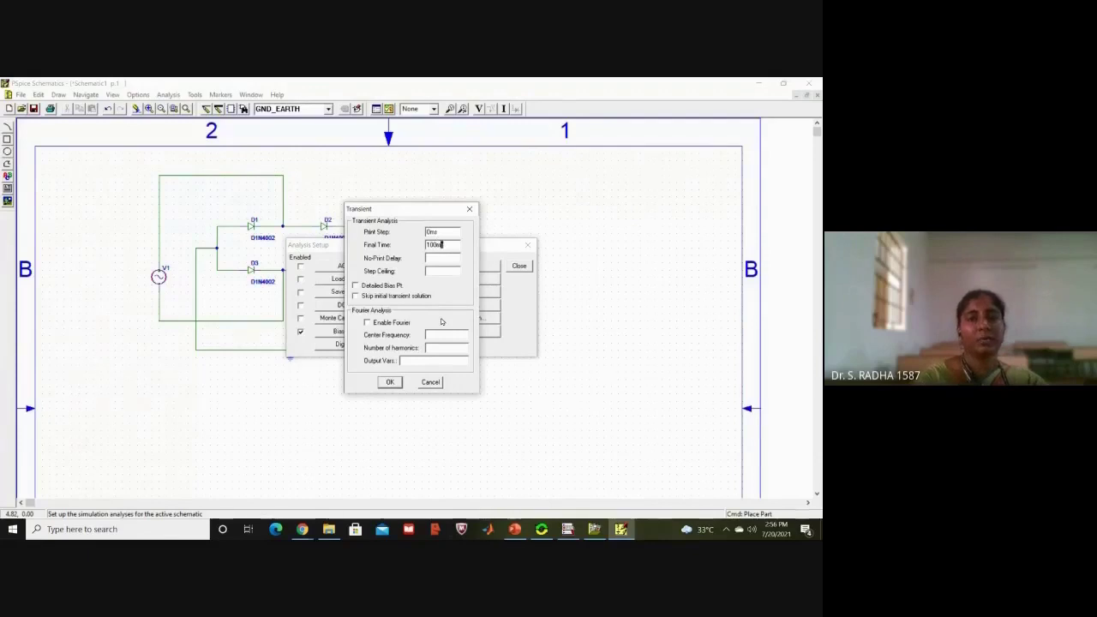
click(390, 382)
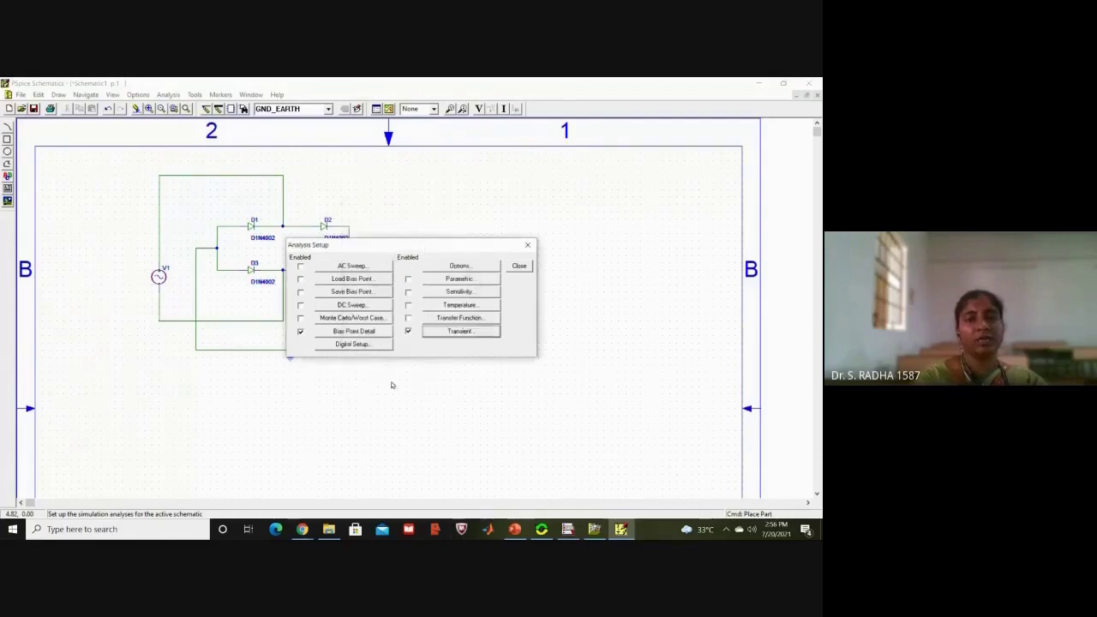
click(527, 245)
- Review the print step and final time in the transient analysis settings, and close the analysis setup
click(168, 95)
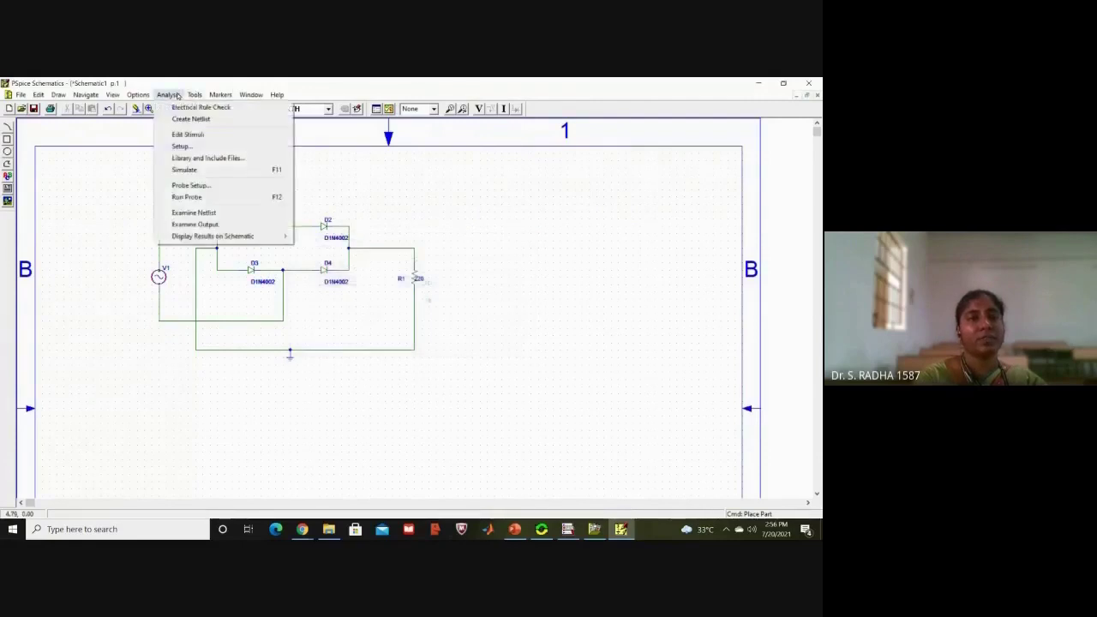
click(203, 147)
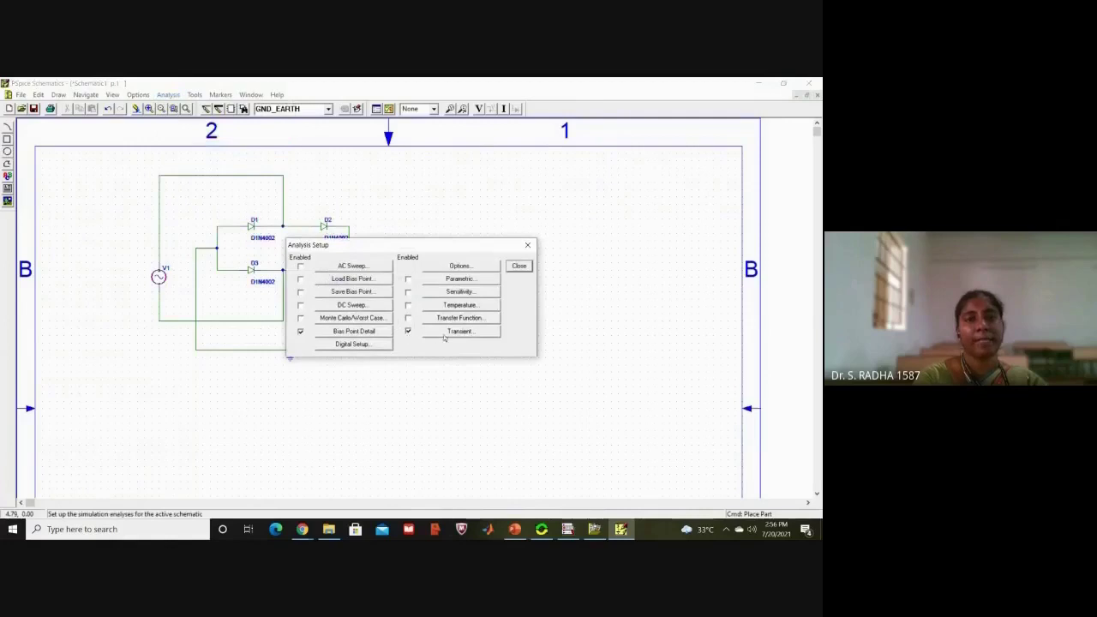
click(446, 335)
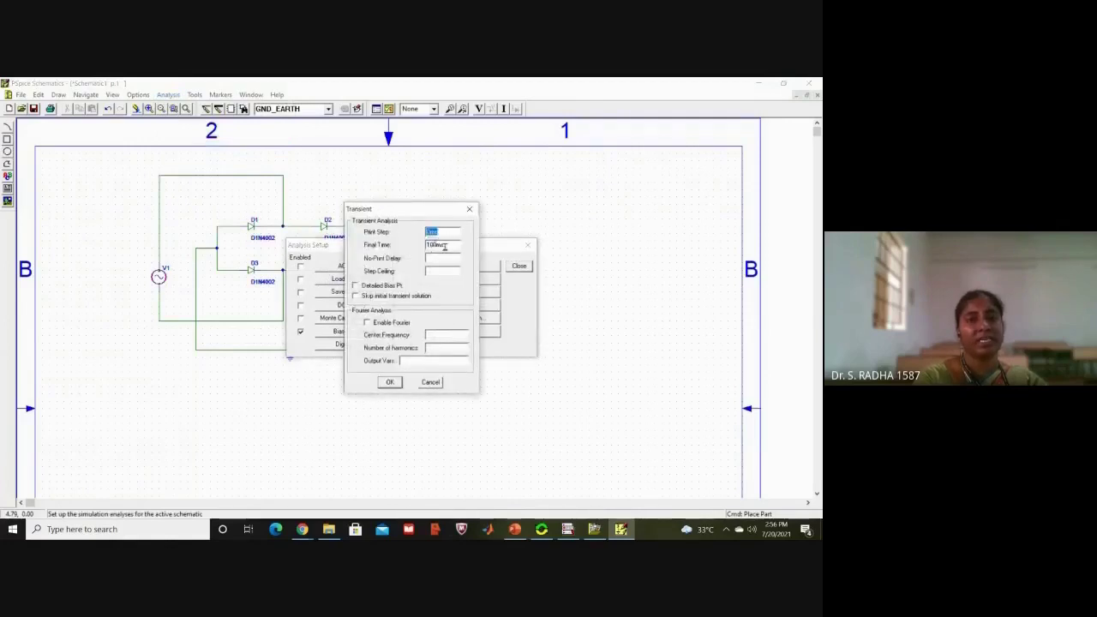
click(393, 382)
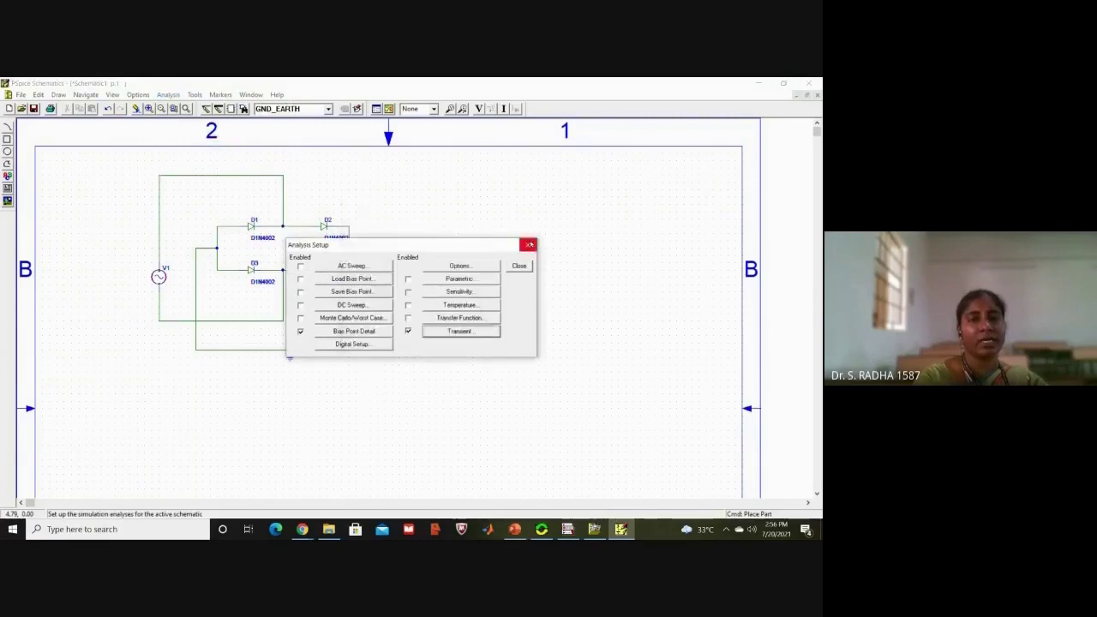
click(528, 245)
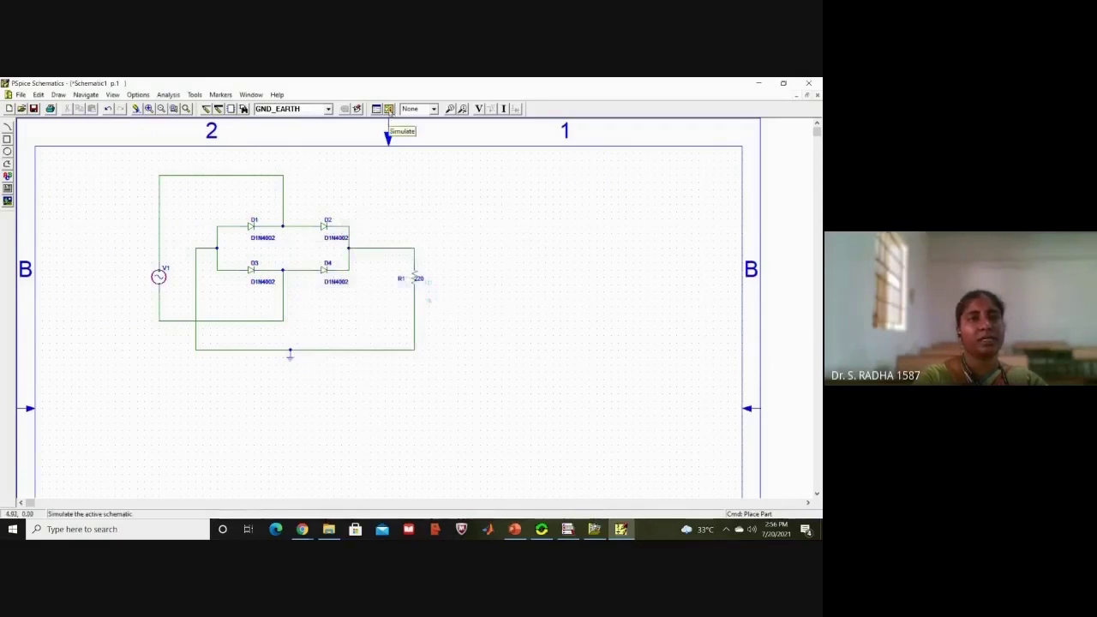
- Simulate the rectifier circuit, saving the new schematic in Documents as Schematic1fwbr
click(167, 95)
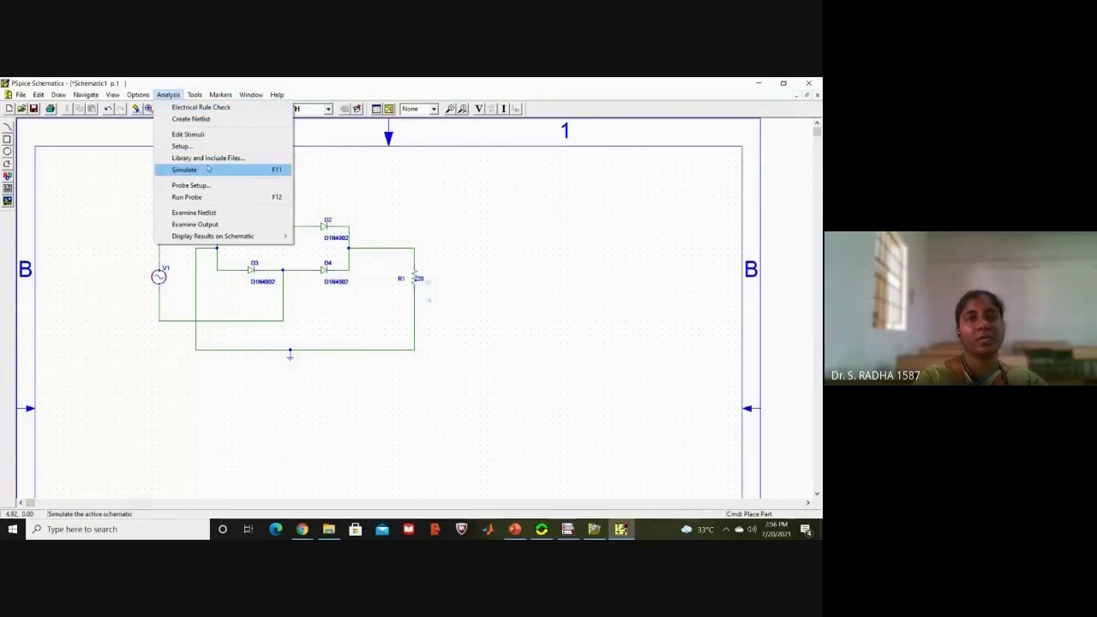
click(339, 171)
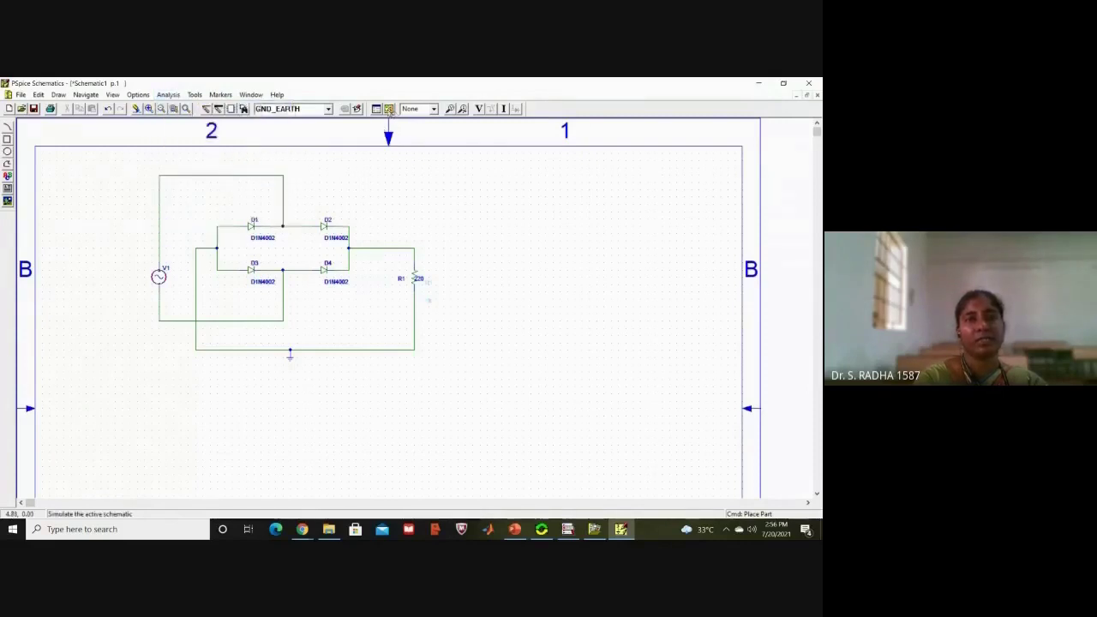
click(388, 108)
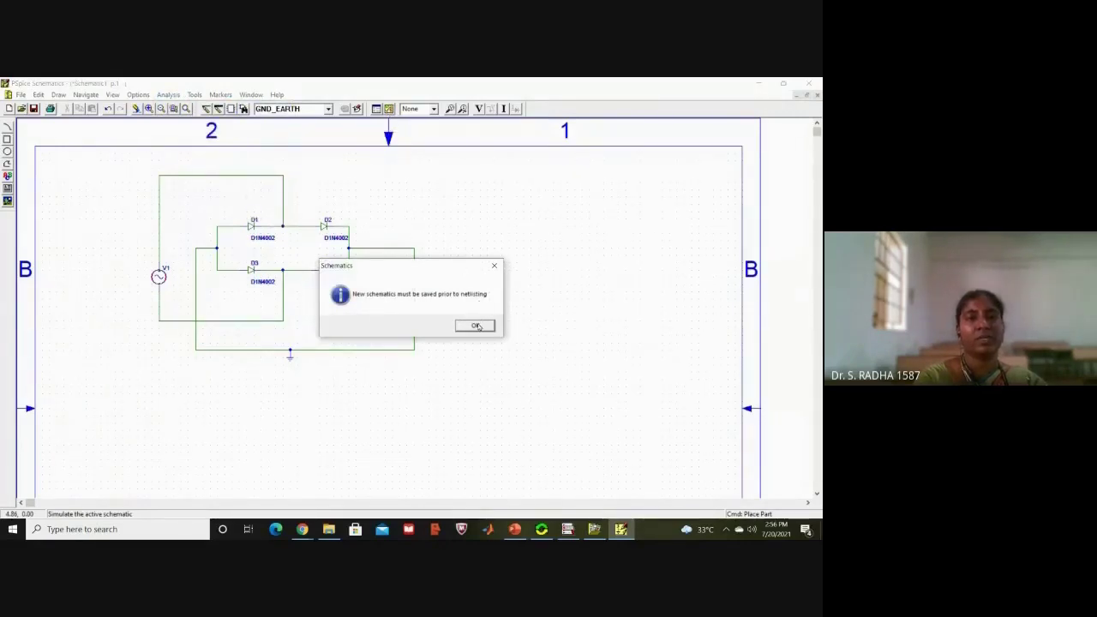
click(477, 326)
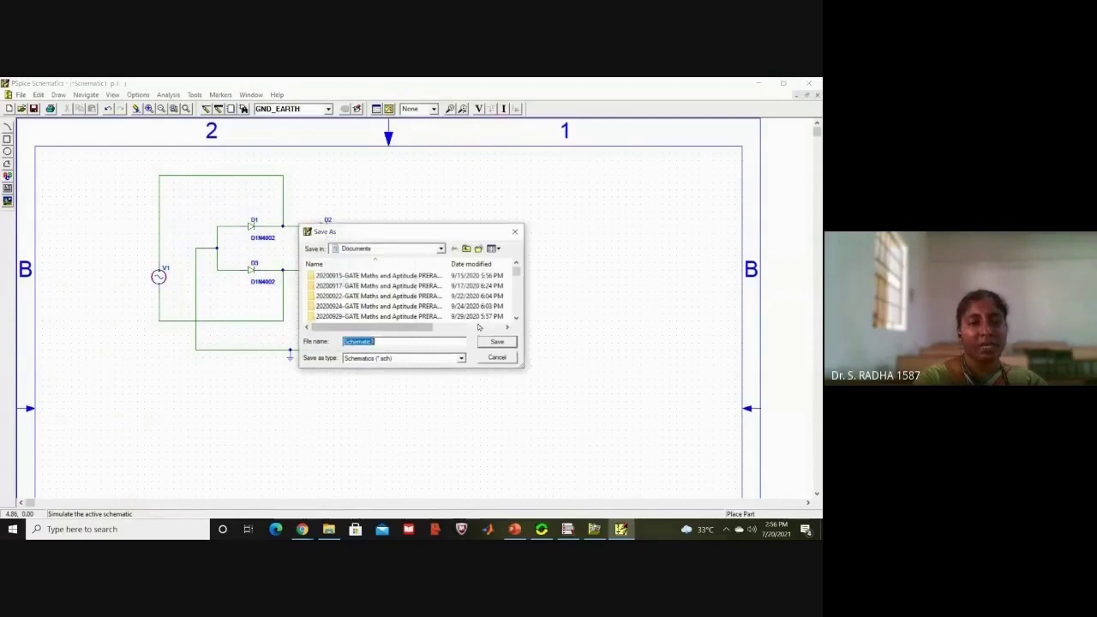
click(432, 341)
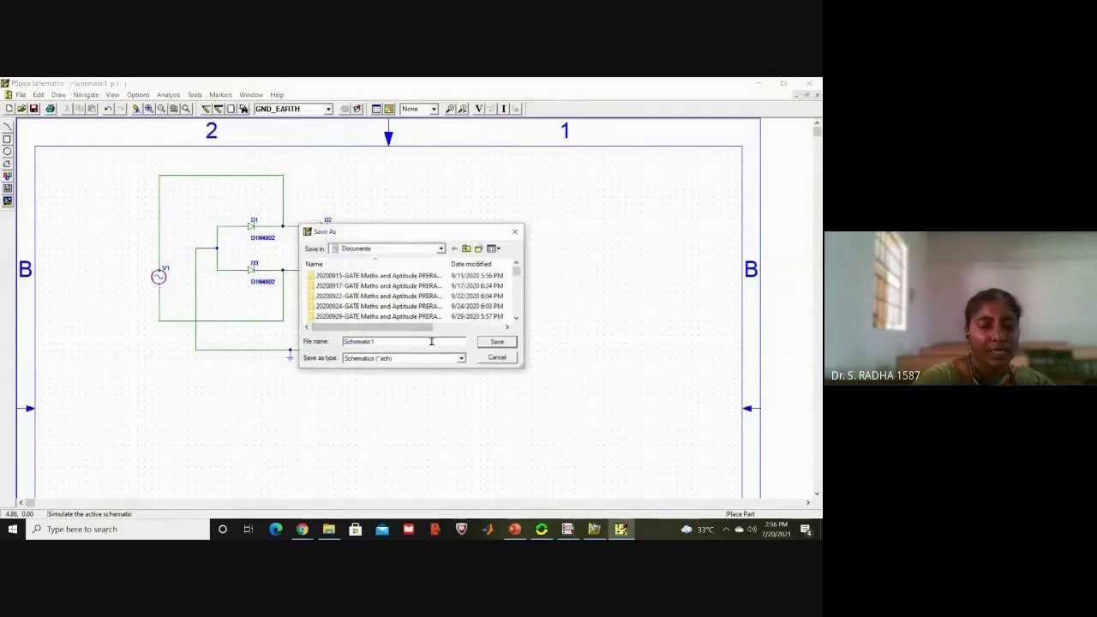
text(fw)
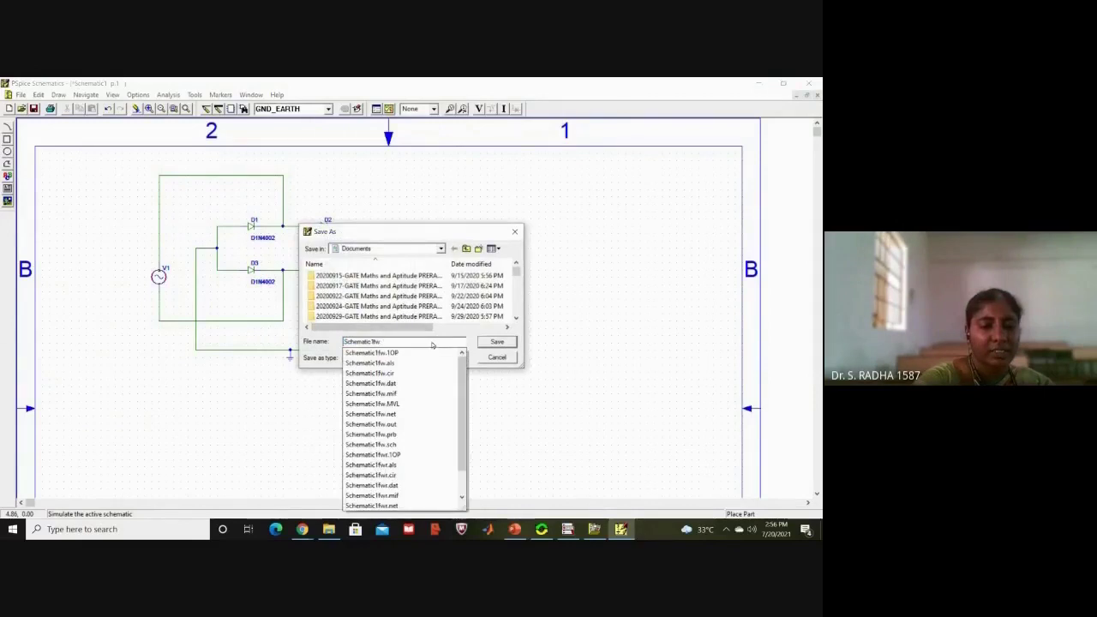
text(br)
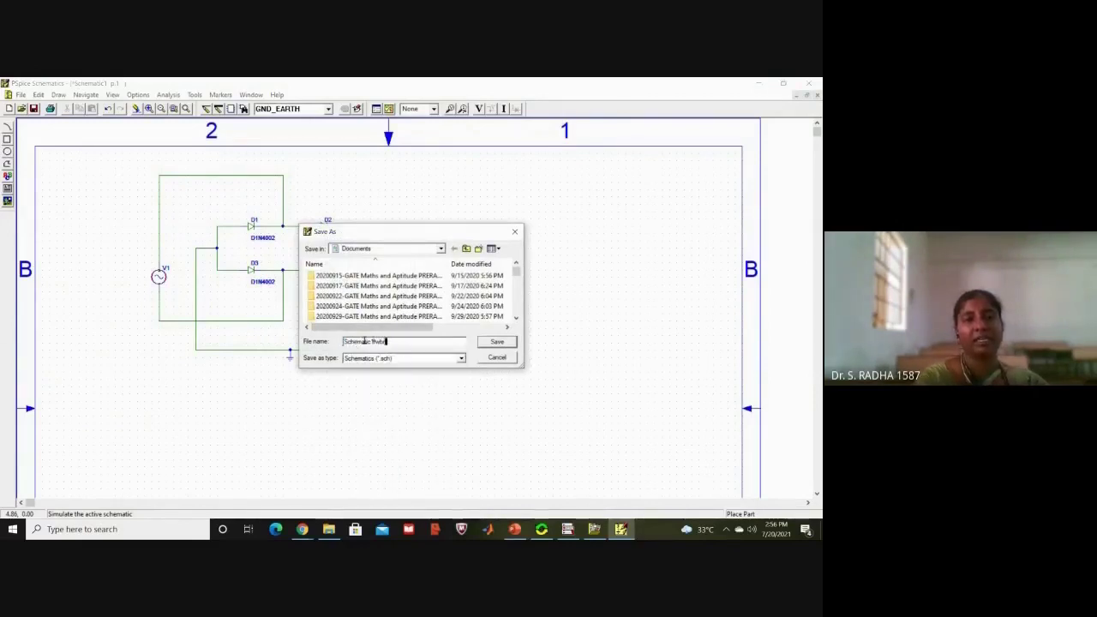
drag(371, 341, 387, 342)
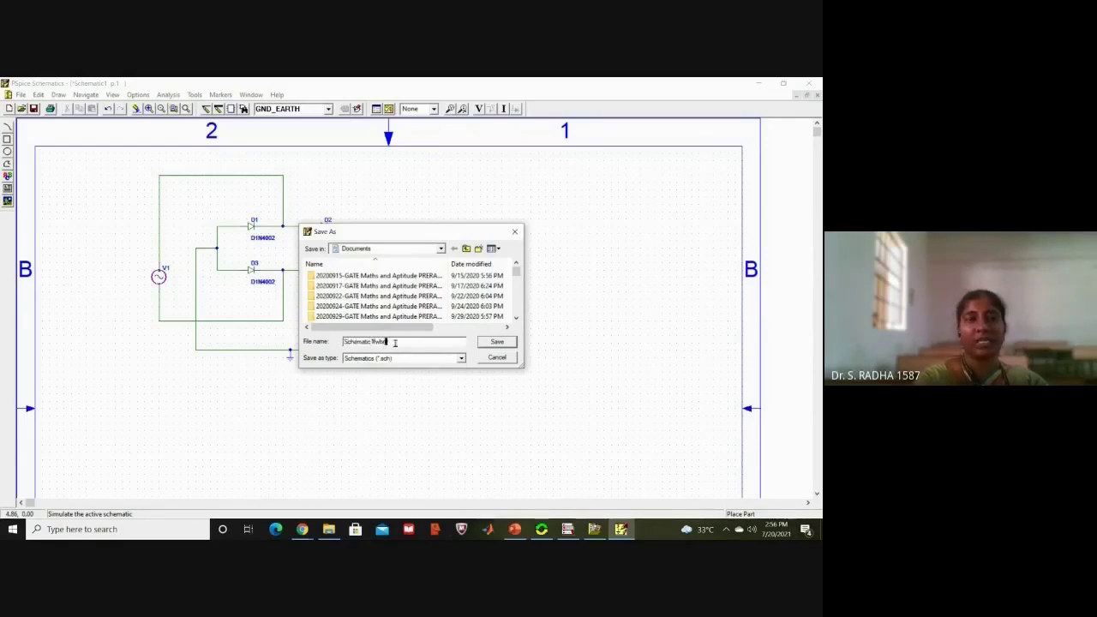
click(482, 343)
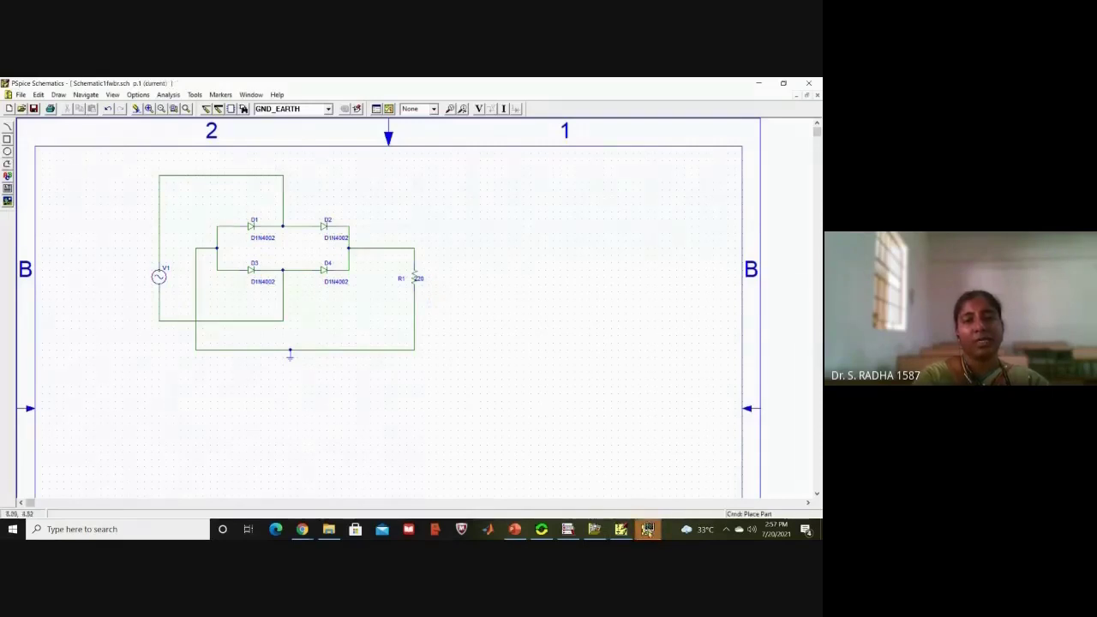
- Switch to the OrCAD PSpice A/D simulation results and add the output voltage trace V(D2:2) to the plot
click(647, 529)
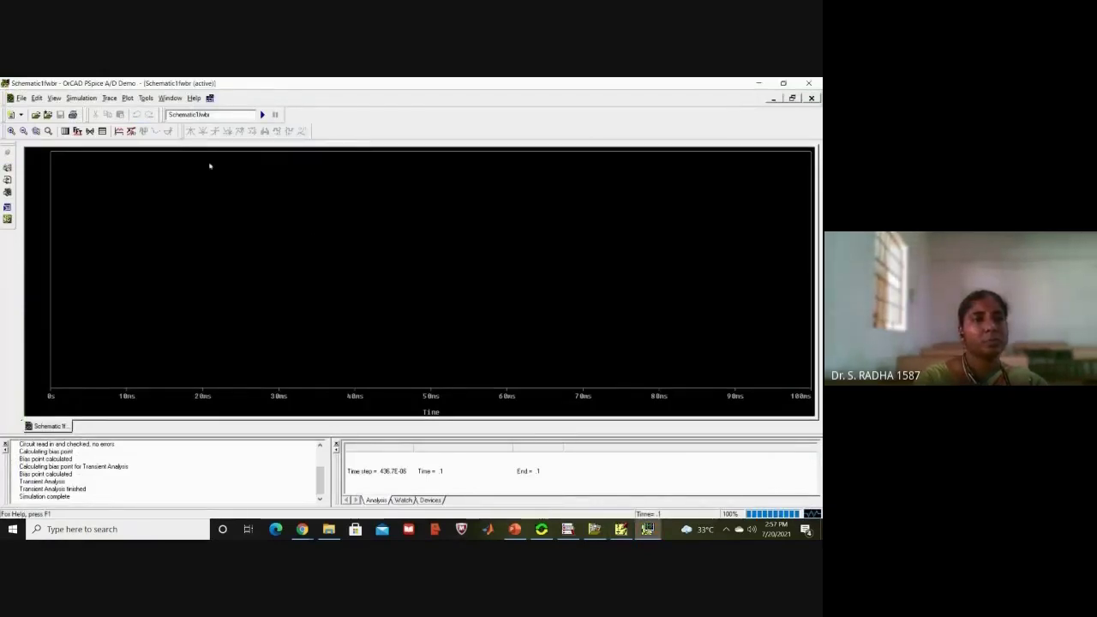
click(110, 99)
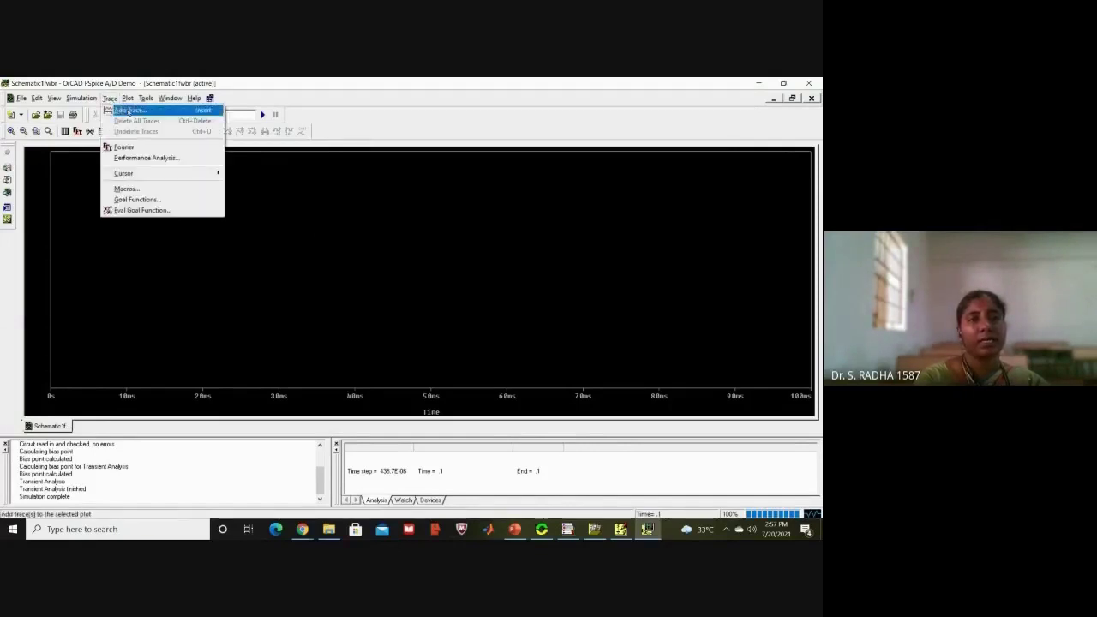
click(128, 110)
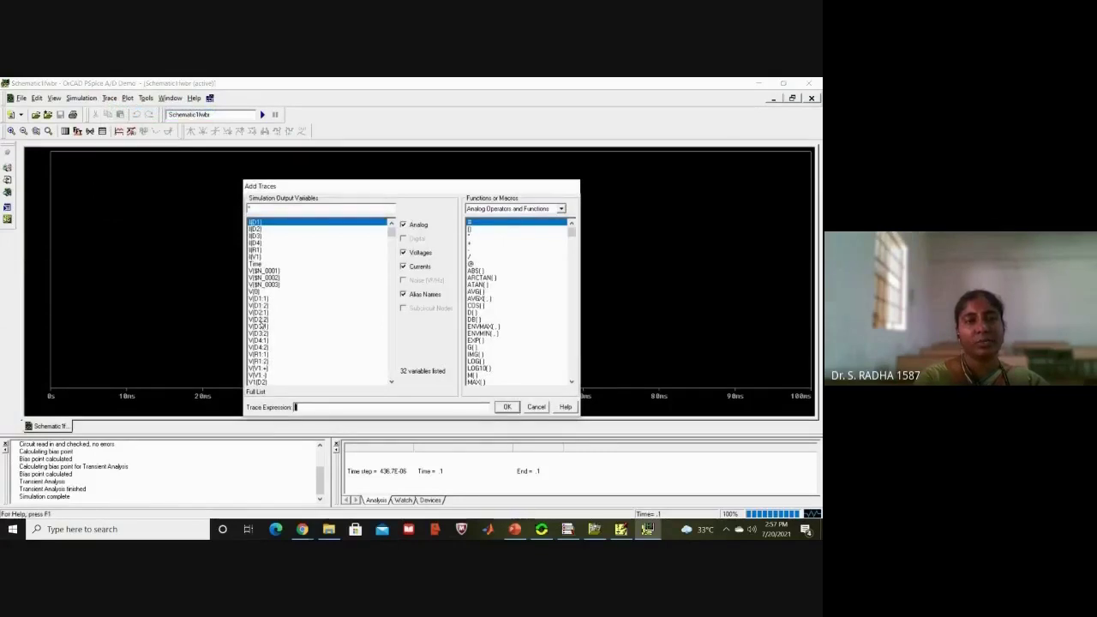
click(259, 320)
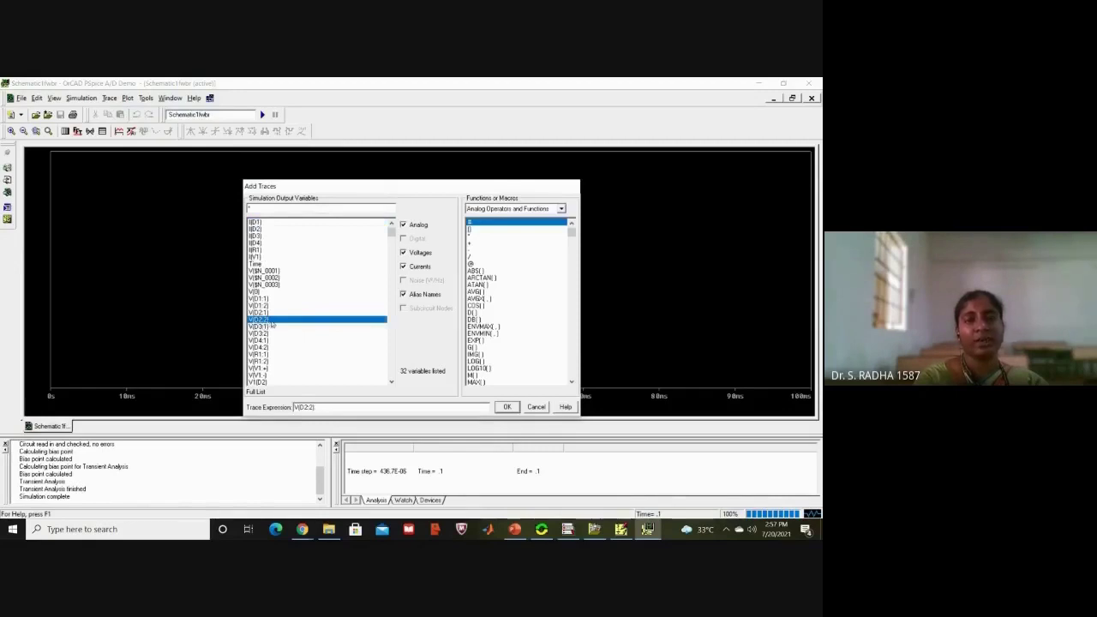
click(506, 408)
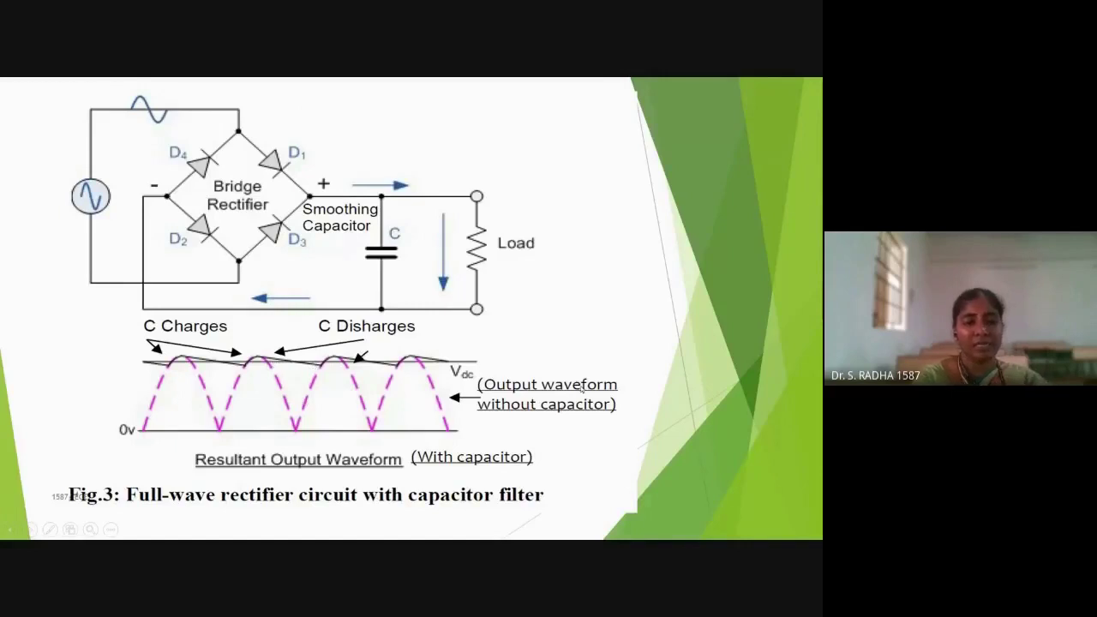
- Leave the PowerPoint slide show, return to PSpice Schematics, and place one capacitor (part c) beside load resistor R1
key(Escape)
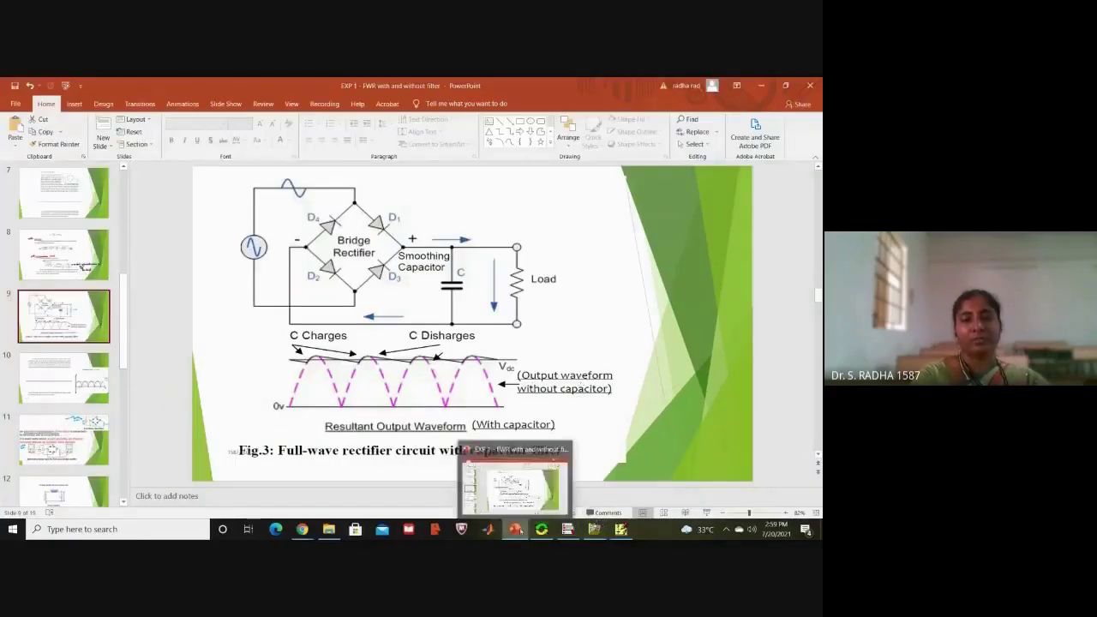
click(515, 529)
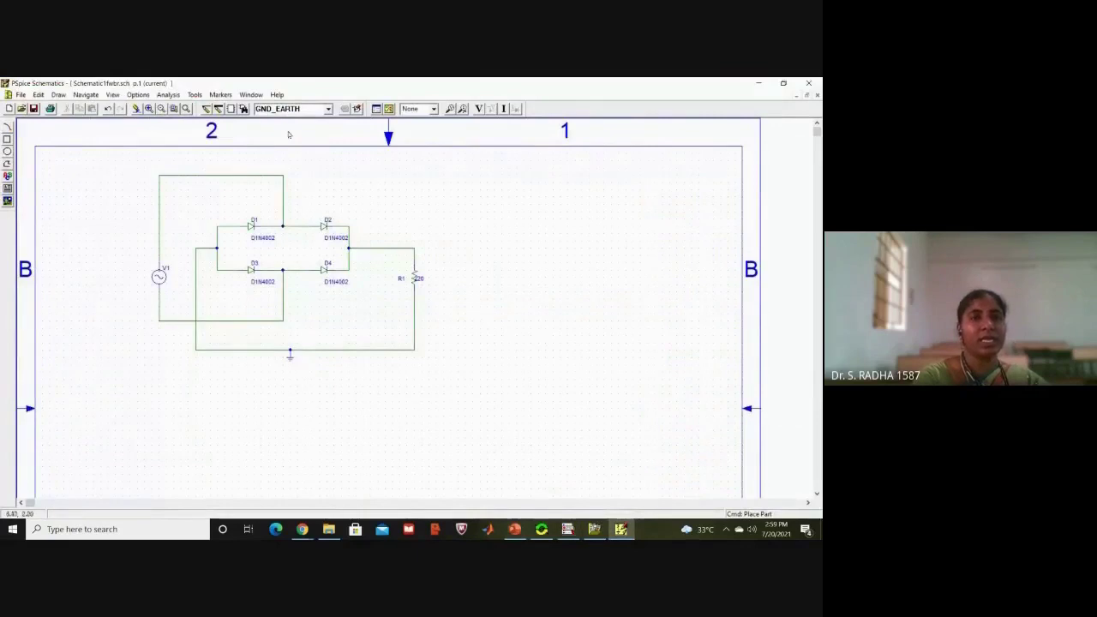
click(243, 109)
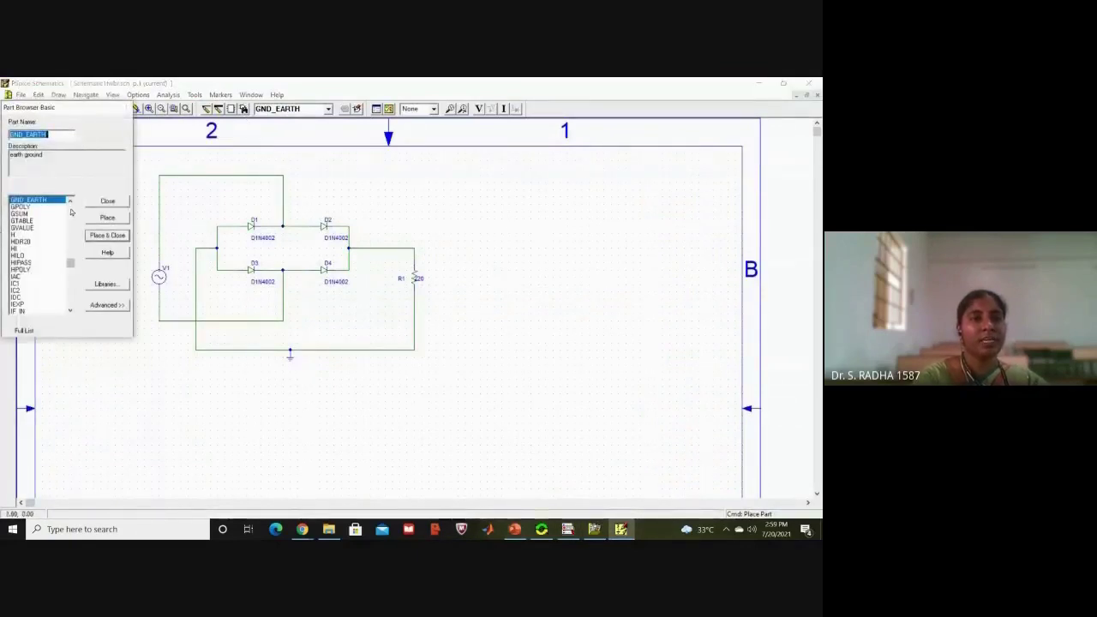
scroll(71, 212, up, 10)
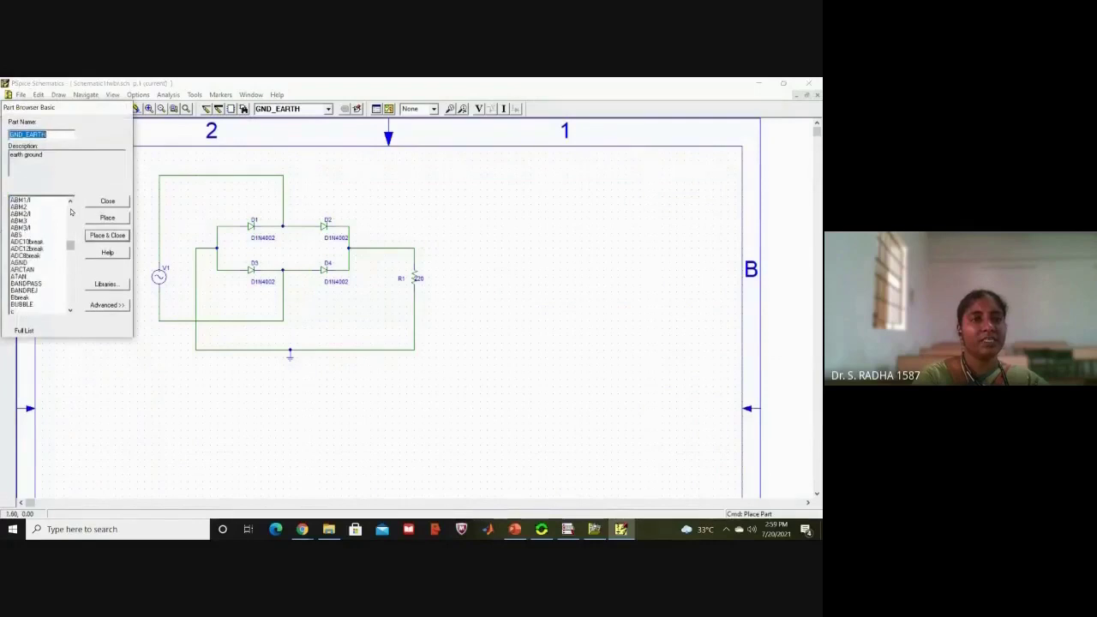
click(71, 310)
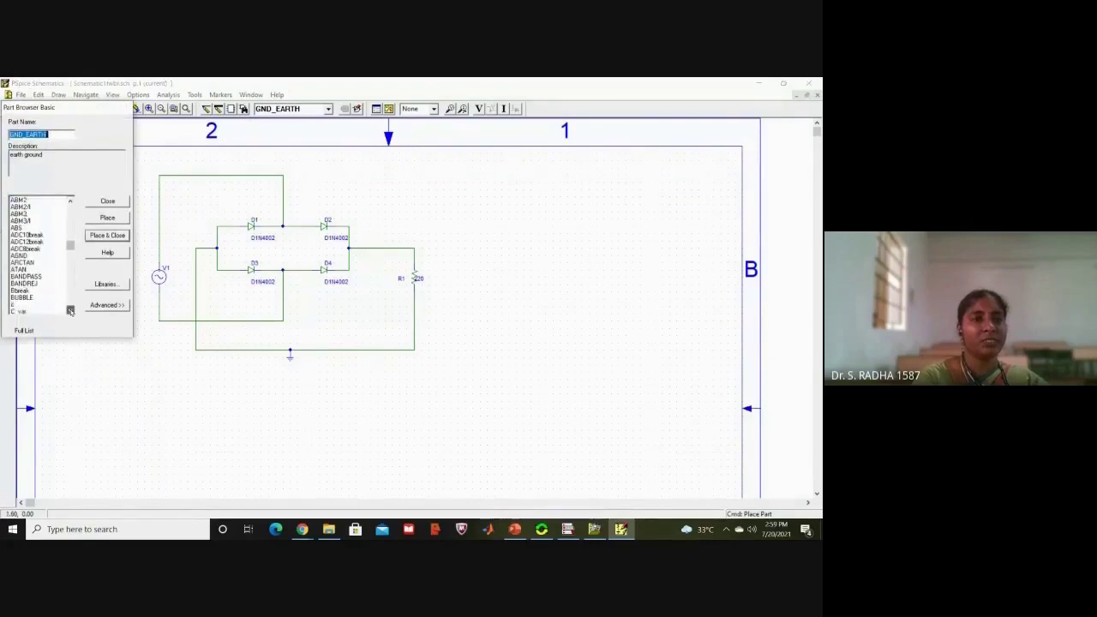
click(71, 309)
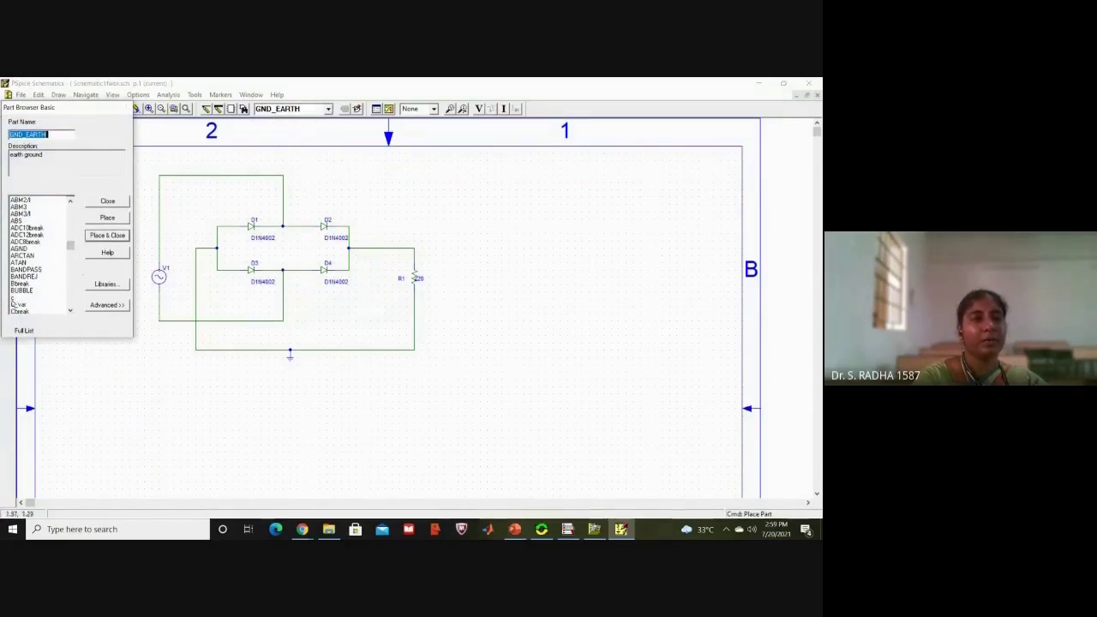
click(13, 298)
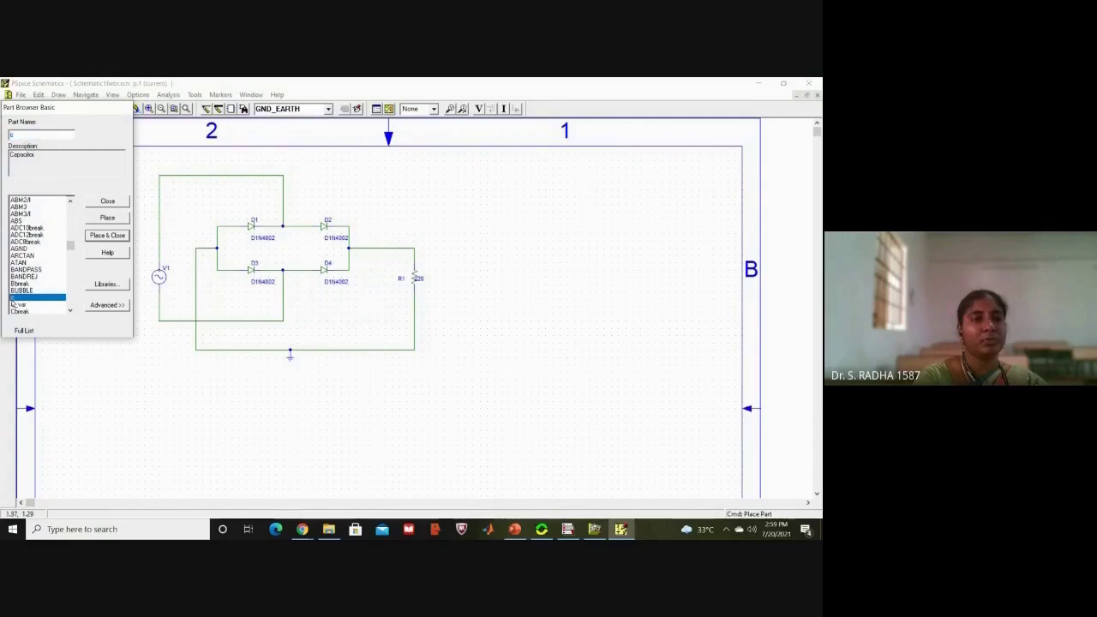
click(121, 219)
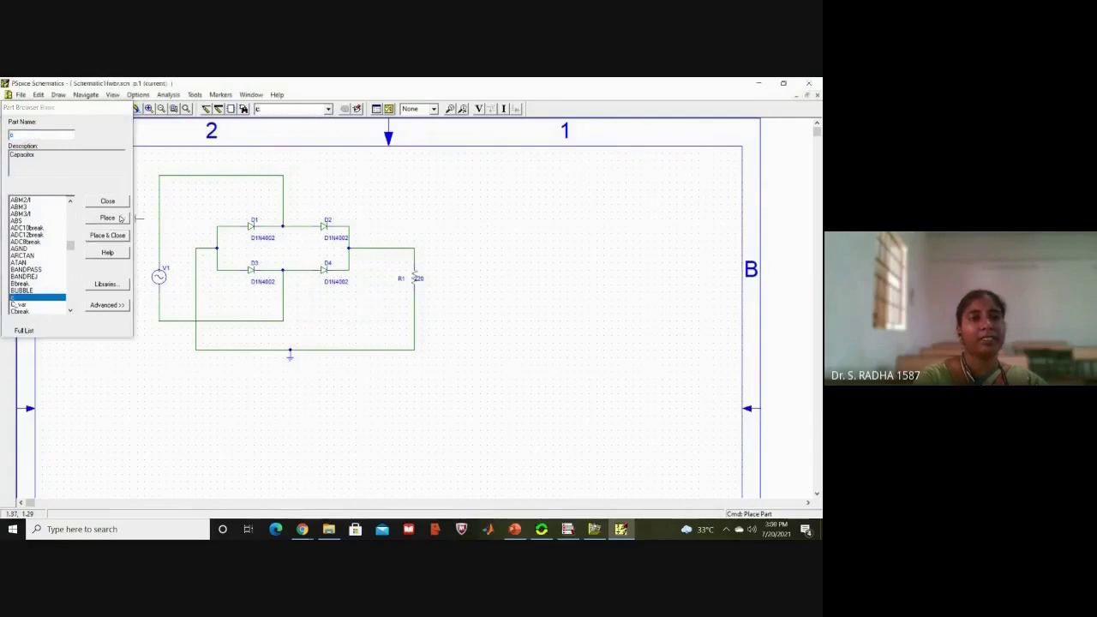
click(456, 291)
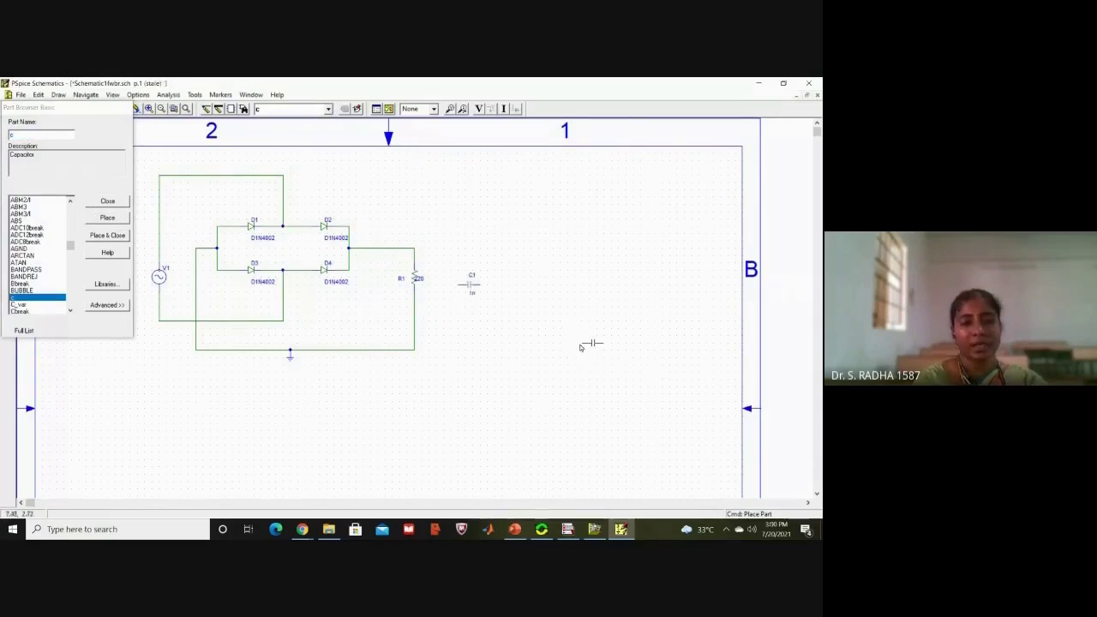
right_click(582, 348)
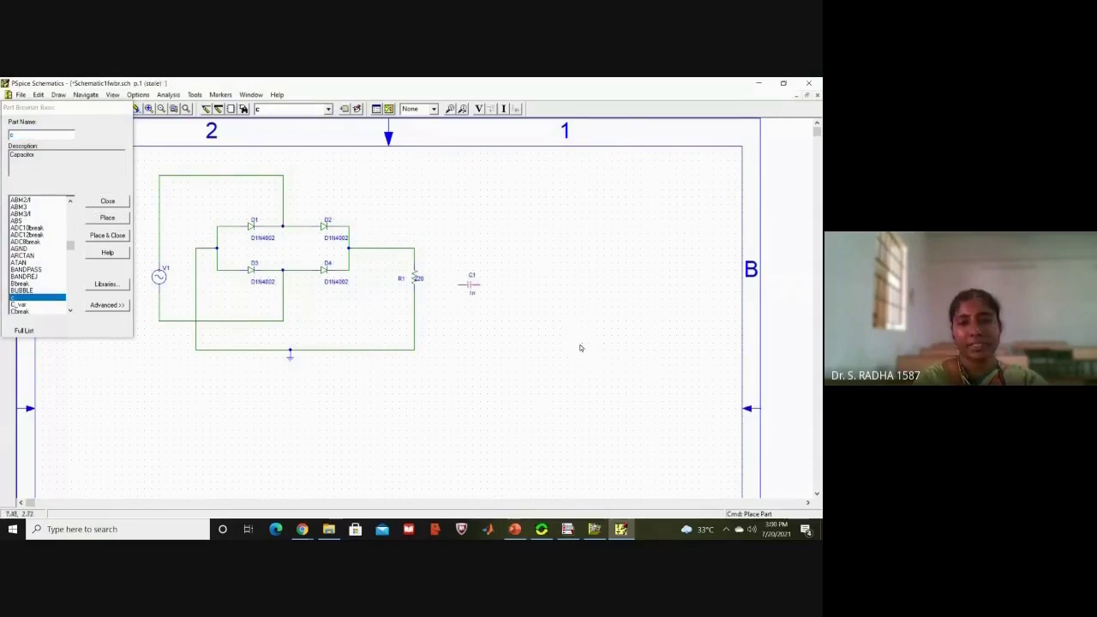
click(122, 203)
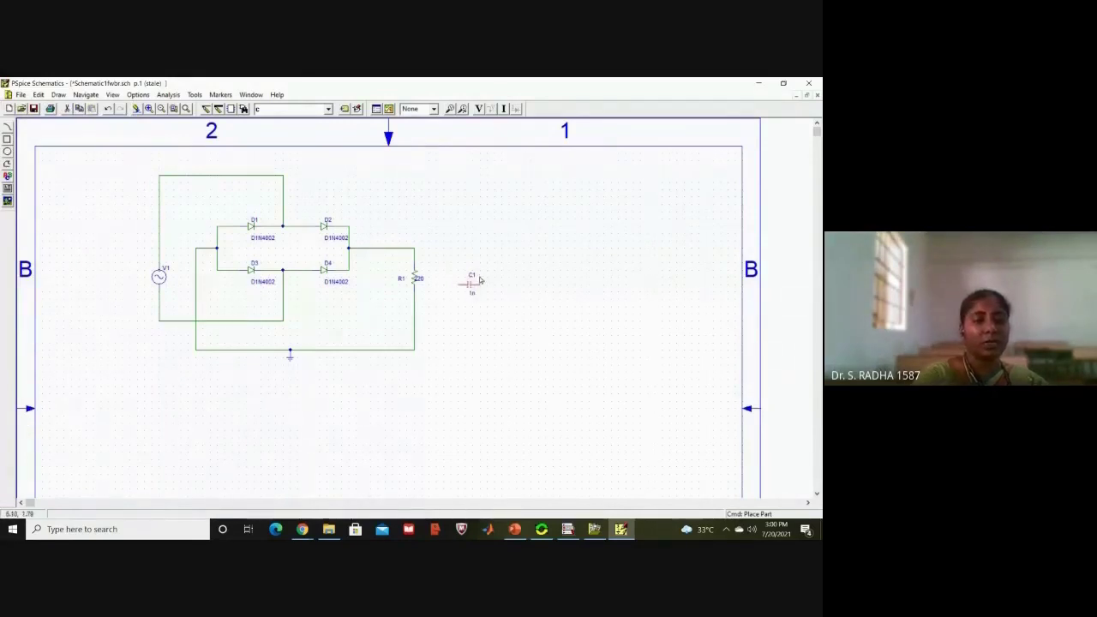
- Rotate capacitor C1 upright, align it beside R1, and wire it in parallel with the load resistor
key(ctrl+r)
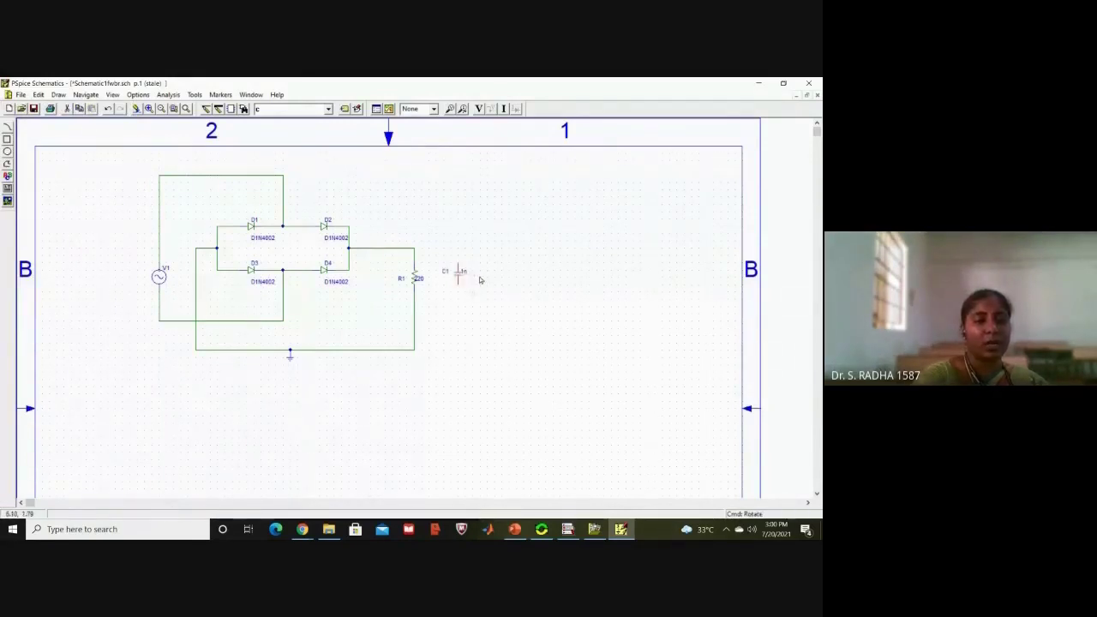
mouse_move(460, 282)
mouse_down()
mouse_move(473, 298)
mouse_move(465, 288)
mouse_up()
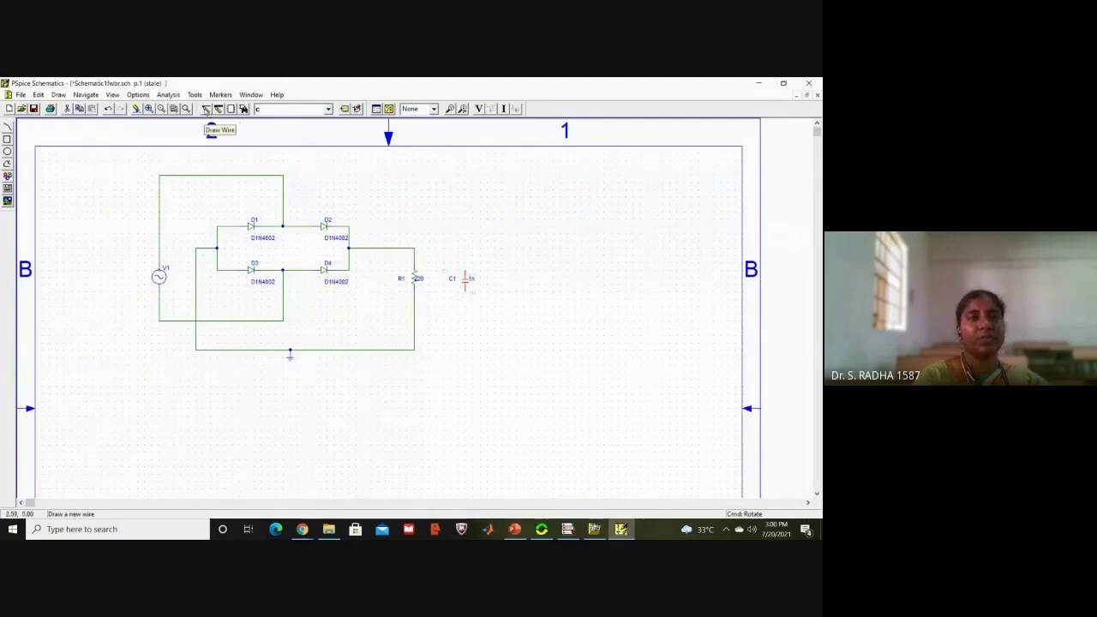
click(207, 109)
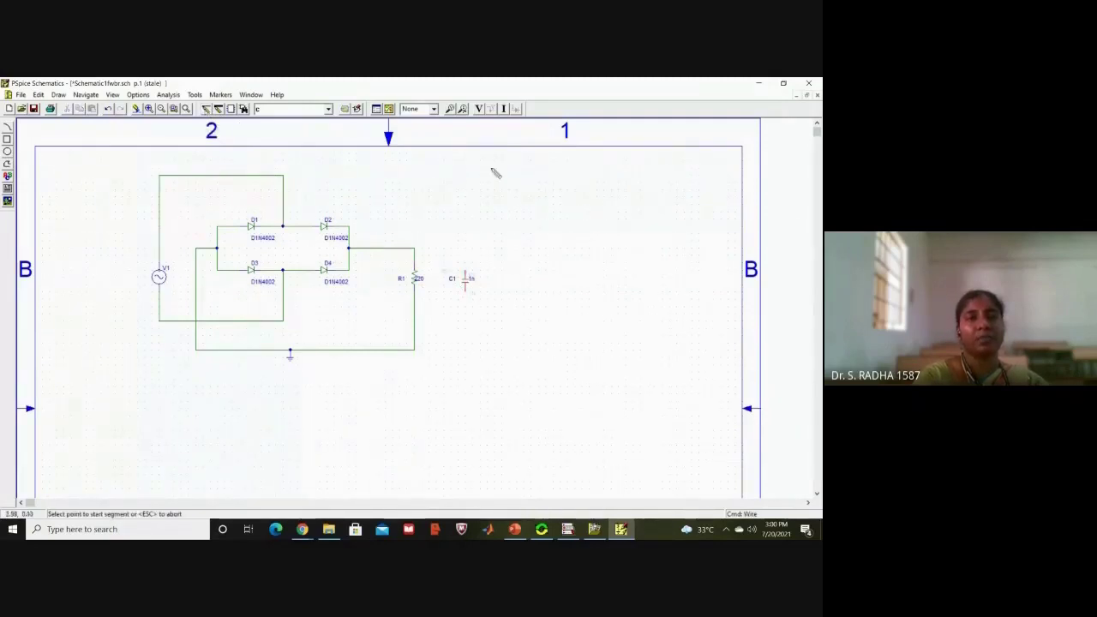
click(415, 248)
click(466, 248)
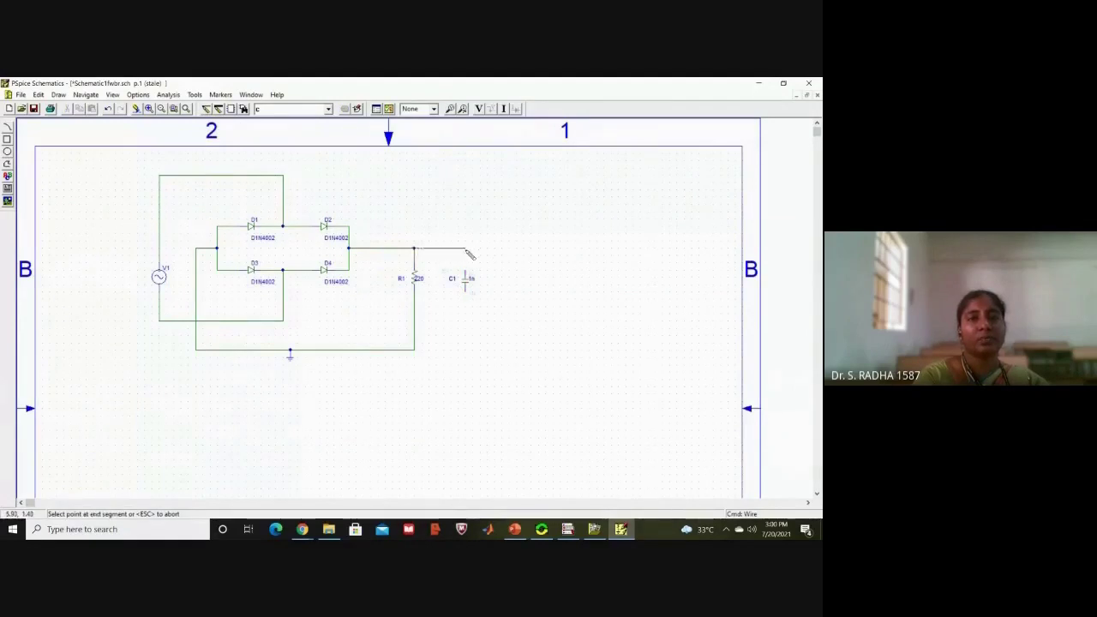
click(467, 274)
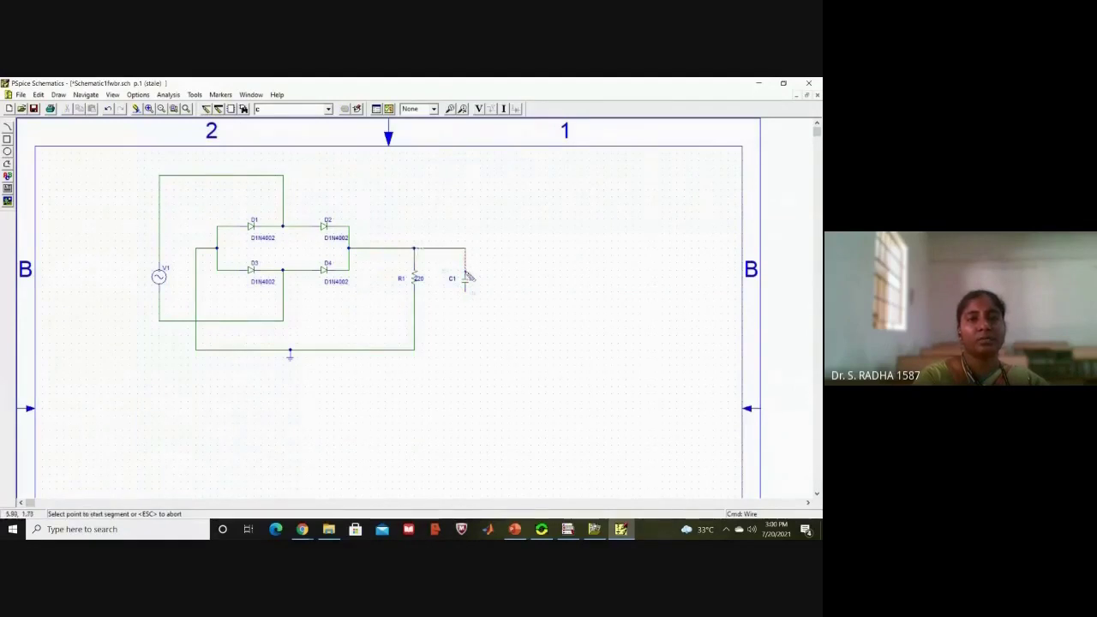
click(416, 350)
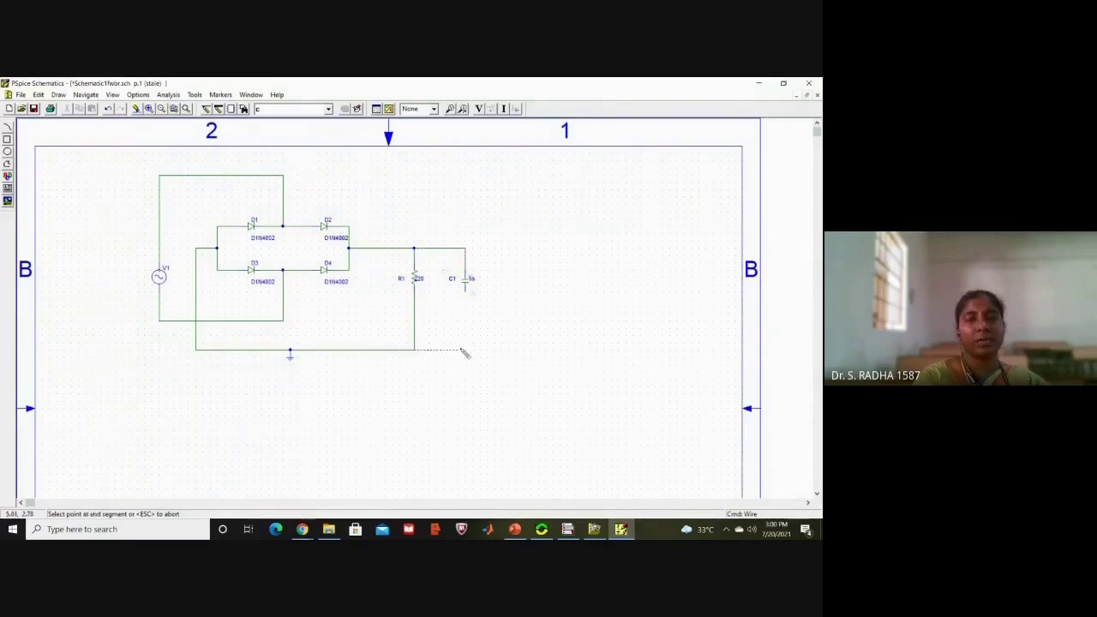
click(466, 350)
click(467, 294)
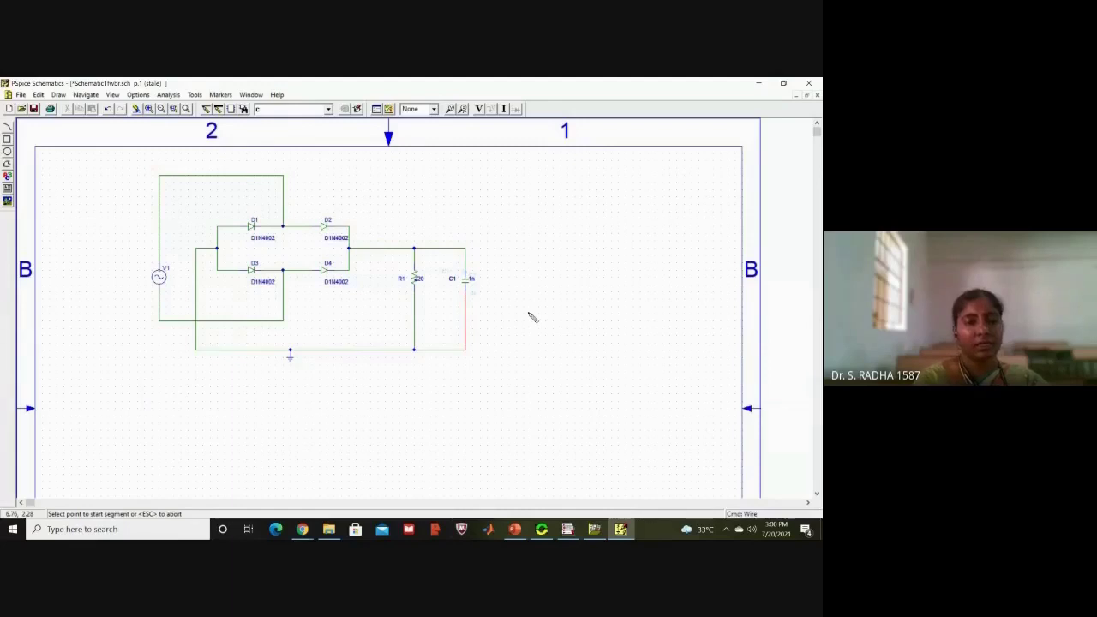
key(Escape)
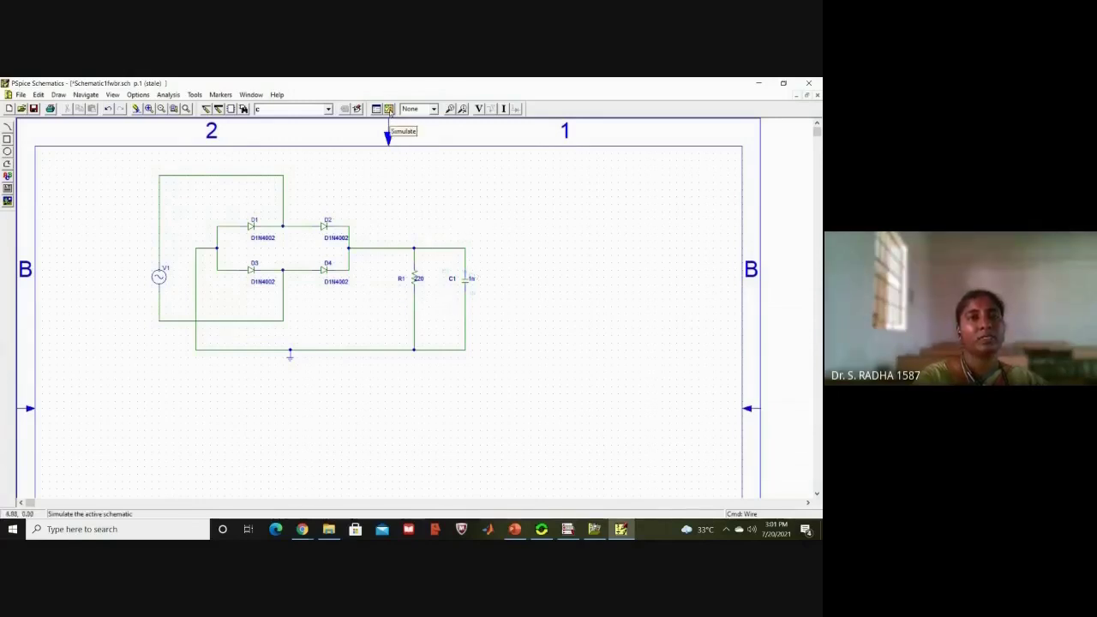
- Simulate the rectifier with the capacitor added, plot the V(D2:2) trace in PSpice A/D, and close the results window
click(389, 110)
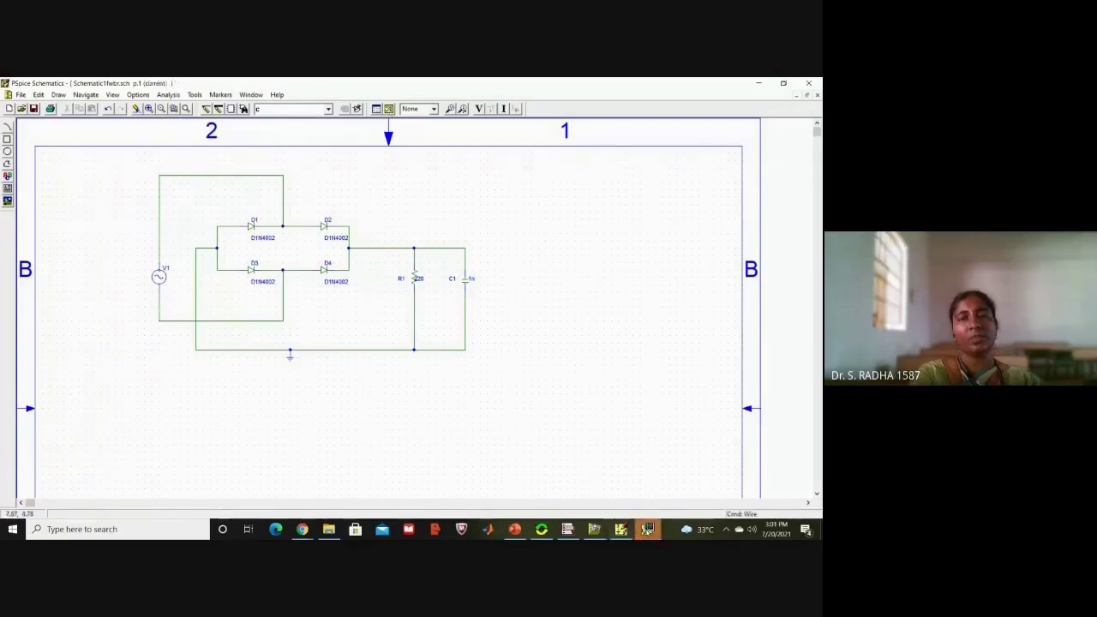
click(648, 530)
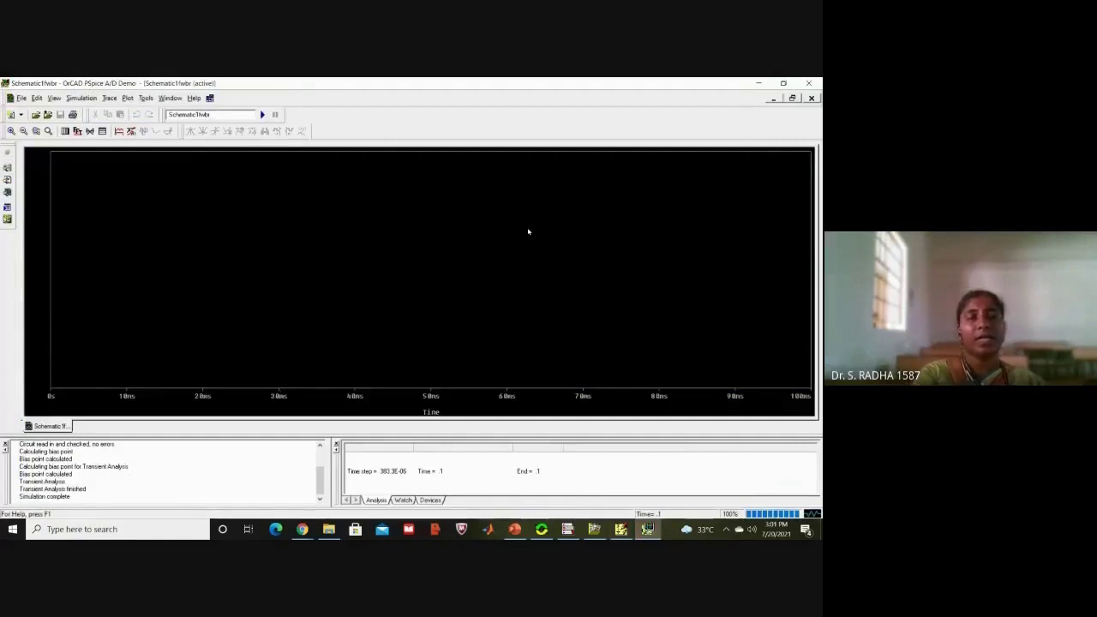
click(110, 99)
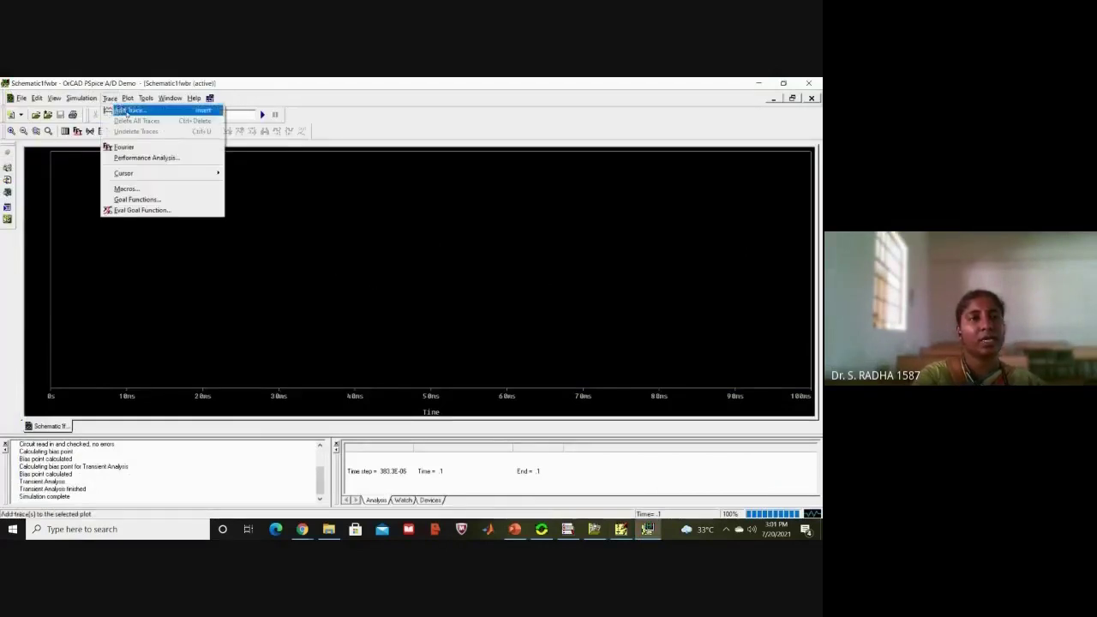
click(127, 112)
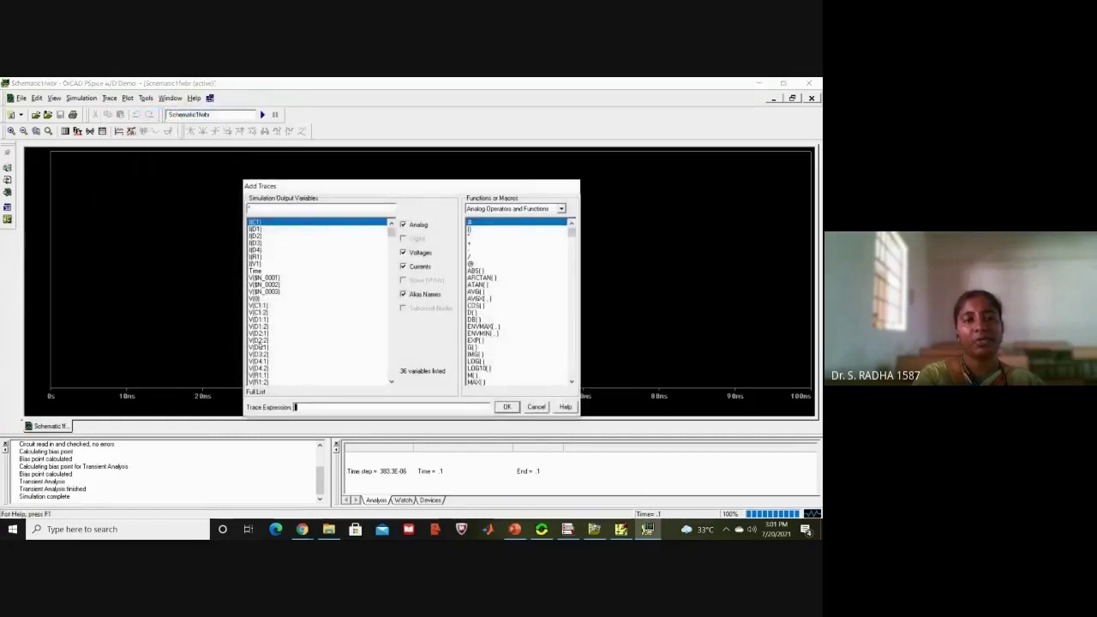
click(258, 340)
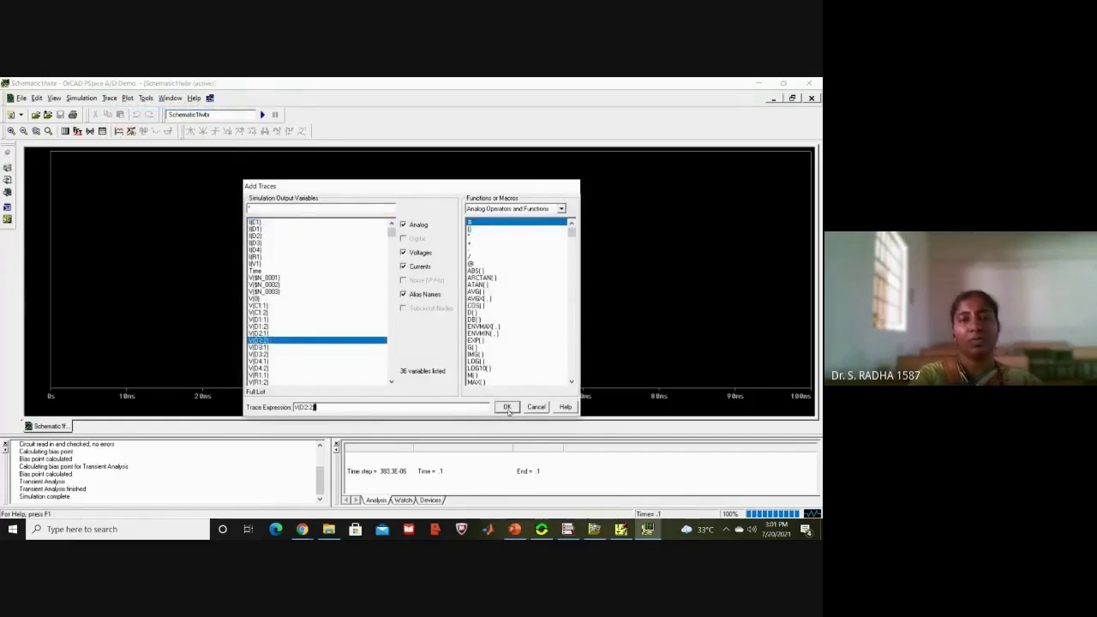
click(507, 407)
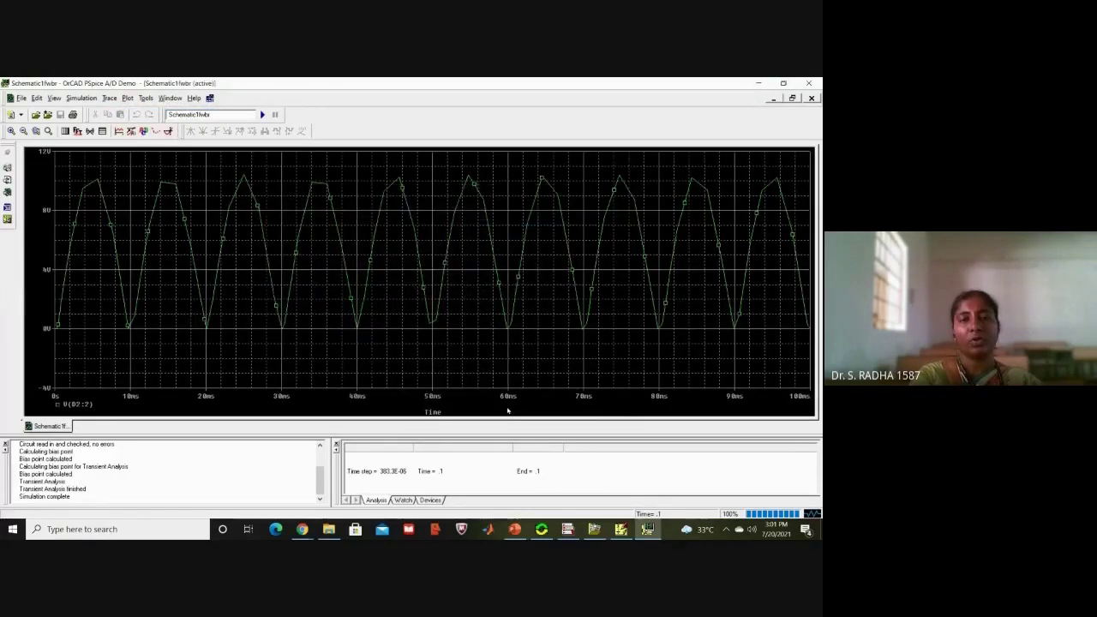
click(808, 83)
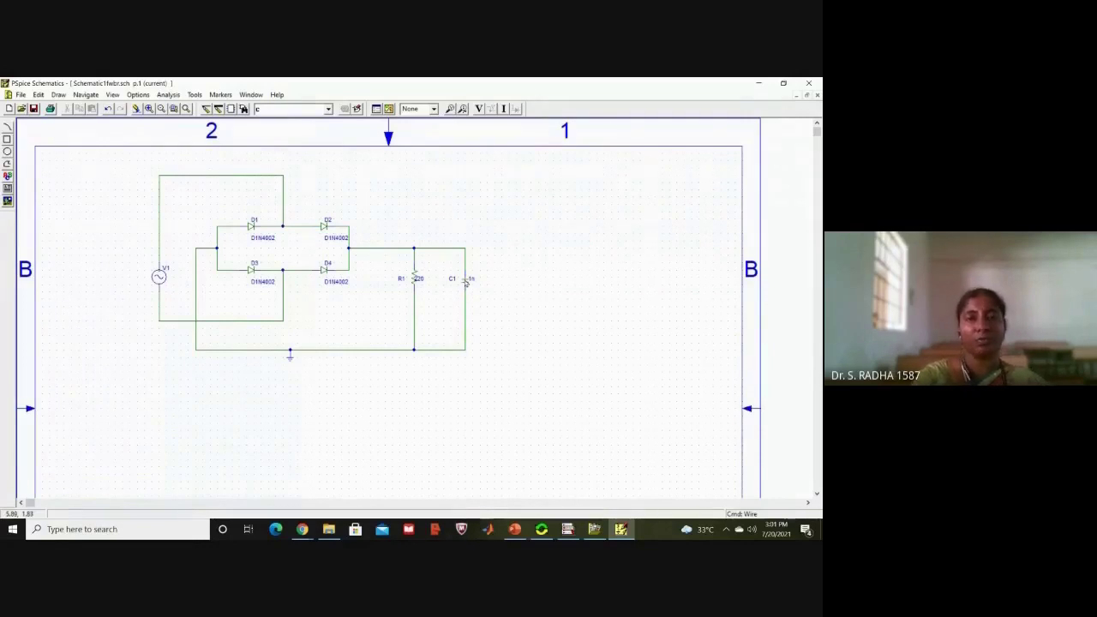
double_click(465, 283)
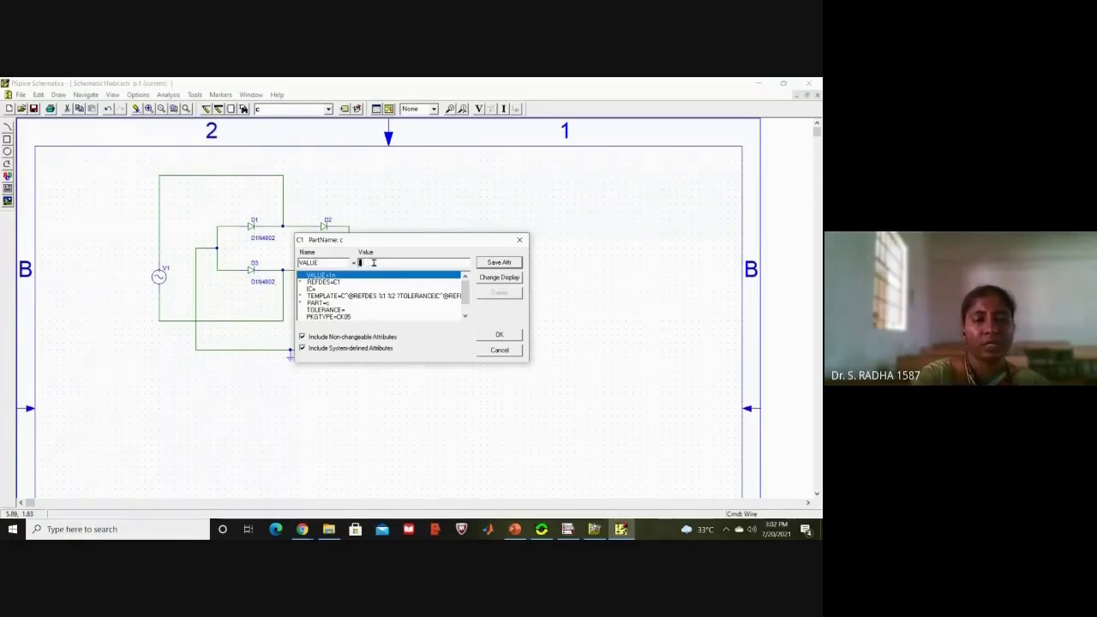
text(u)
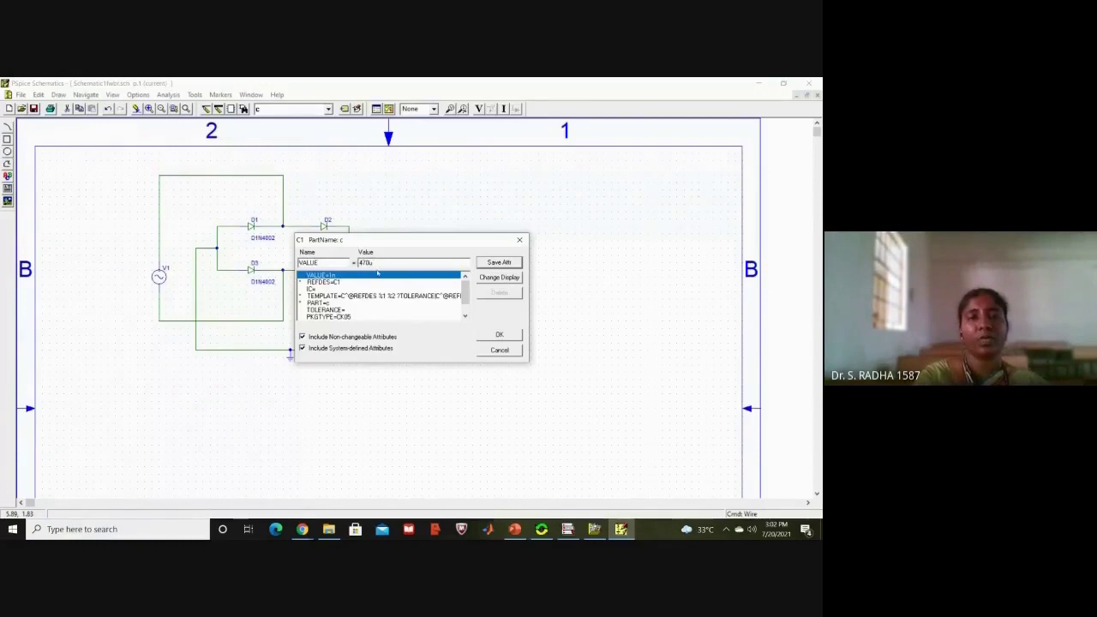
click(519, 242)
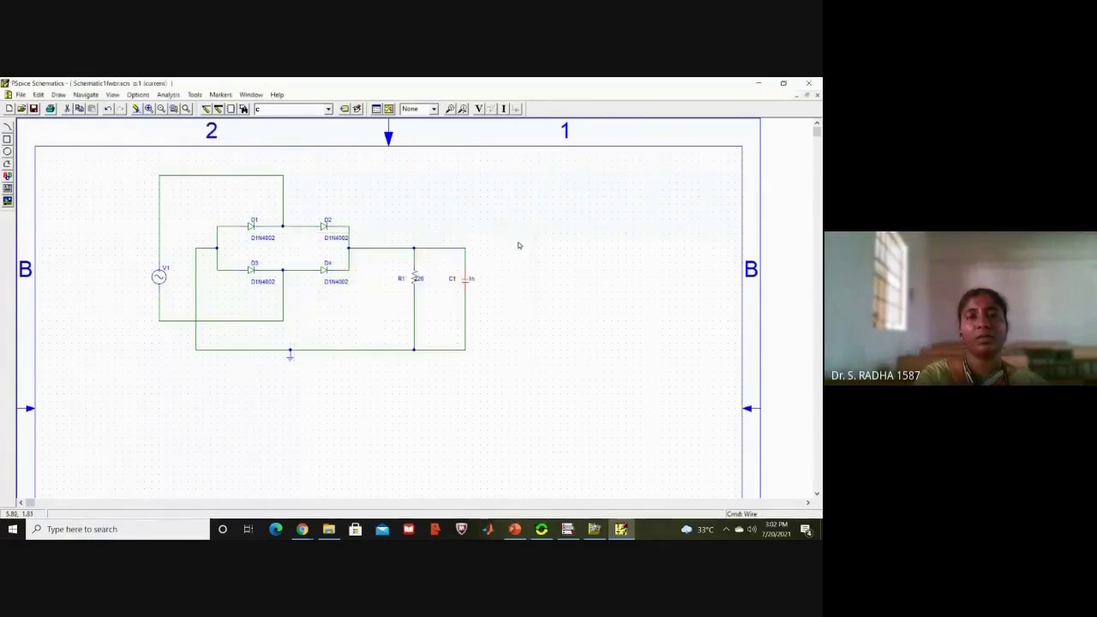
- Set the value of capacitor C1 to 470u and save the attribute change
double_click(467, 282)
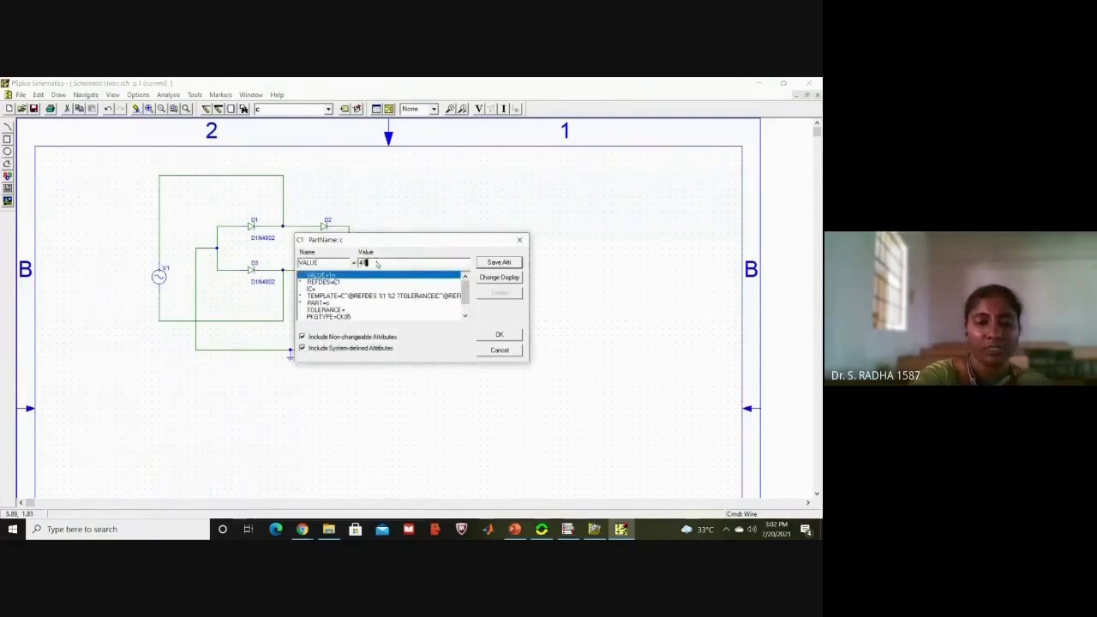
text(470uF)
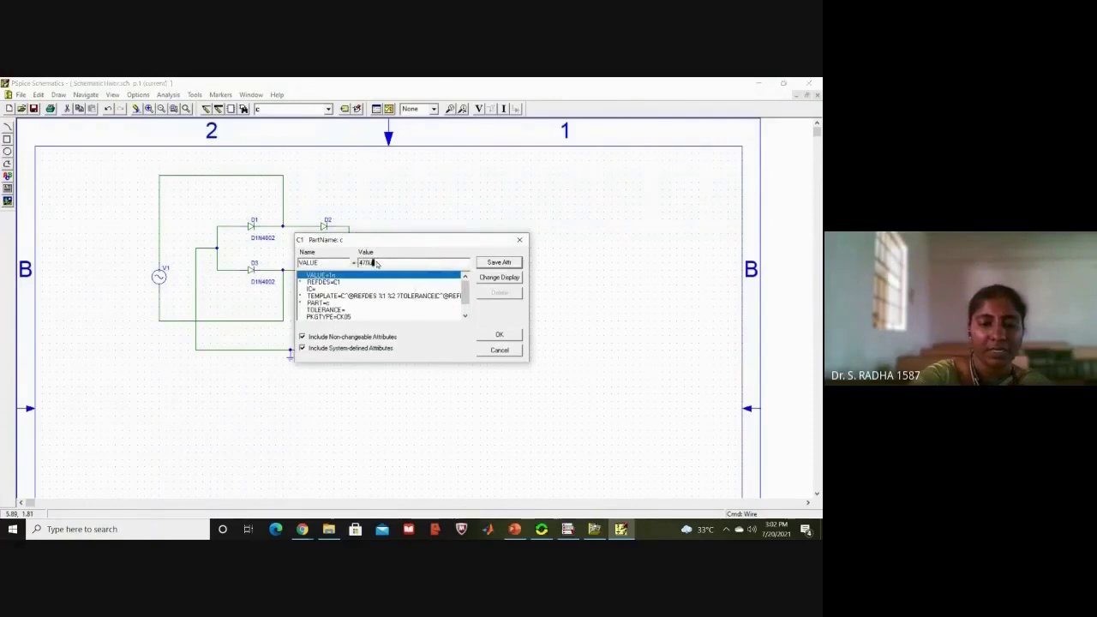
click(504, 336)
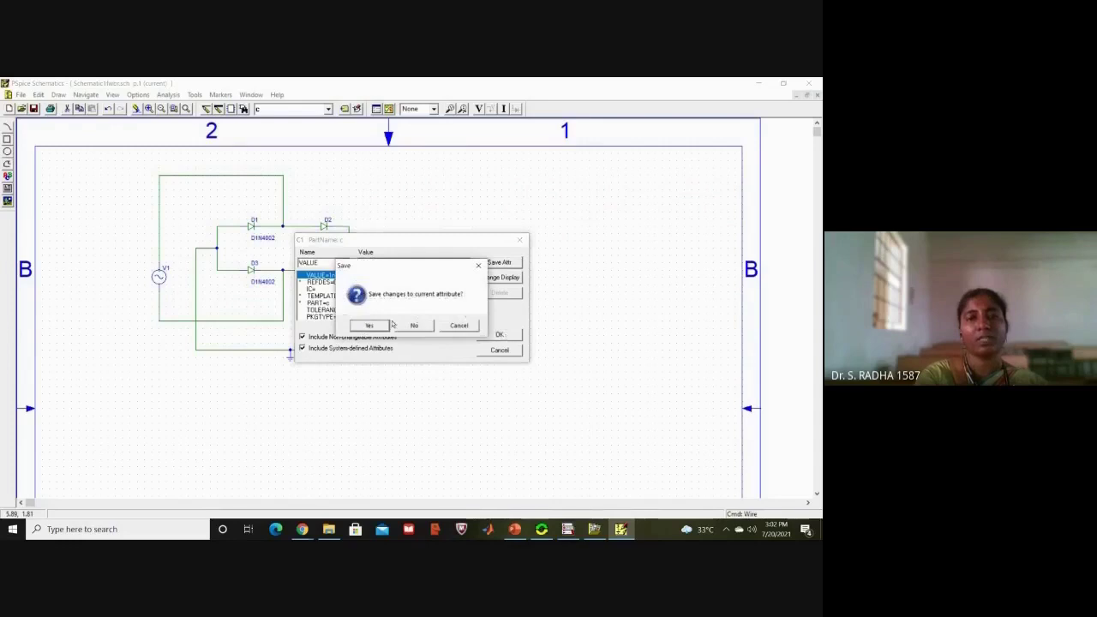
click(370, 326)
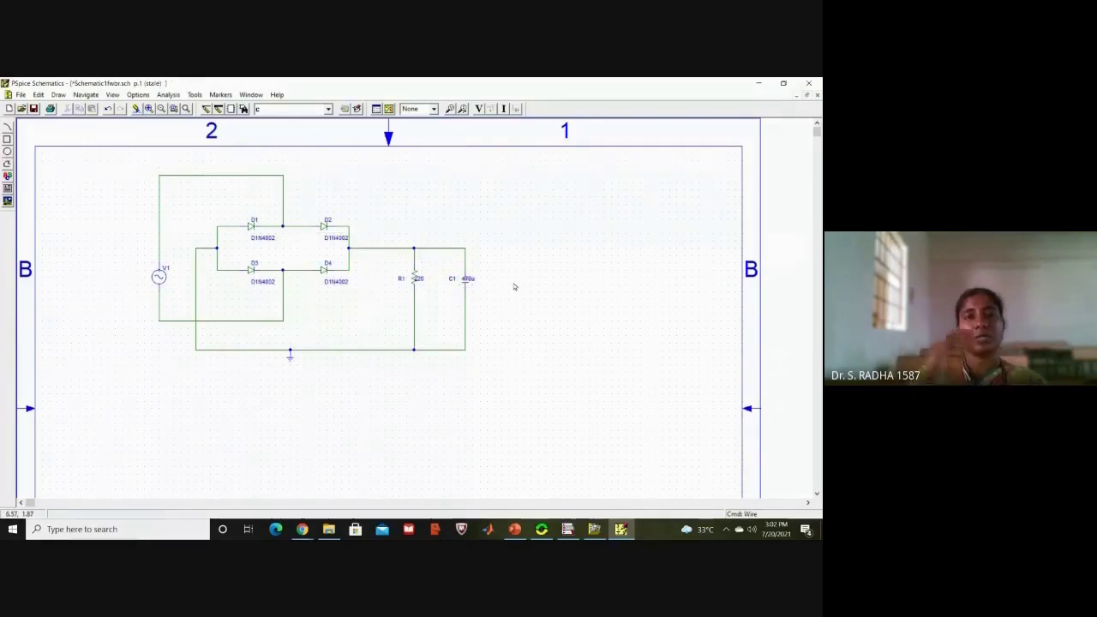
- Simulate the rectifier with the 470u filter capacitor and plot the output voltage trace V(D2:2) in PSpice A/D
click(388, 109)
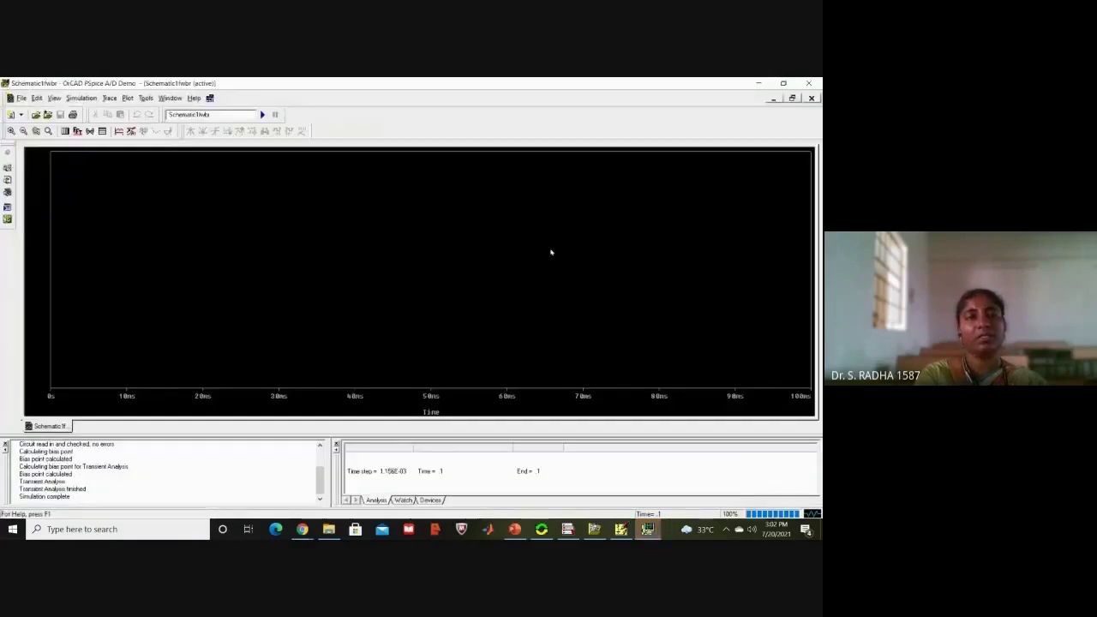
click(109, 98)
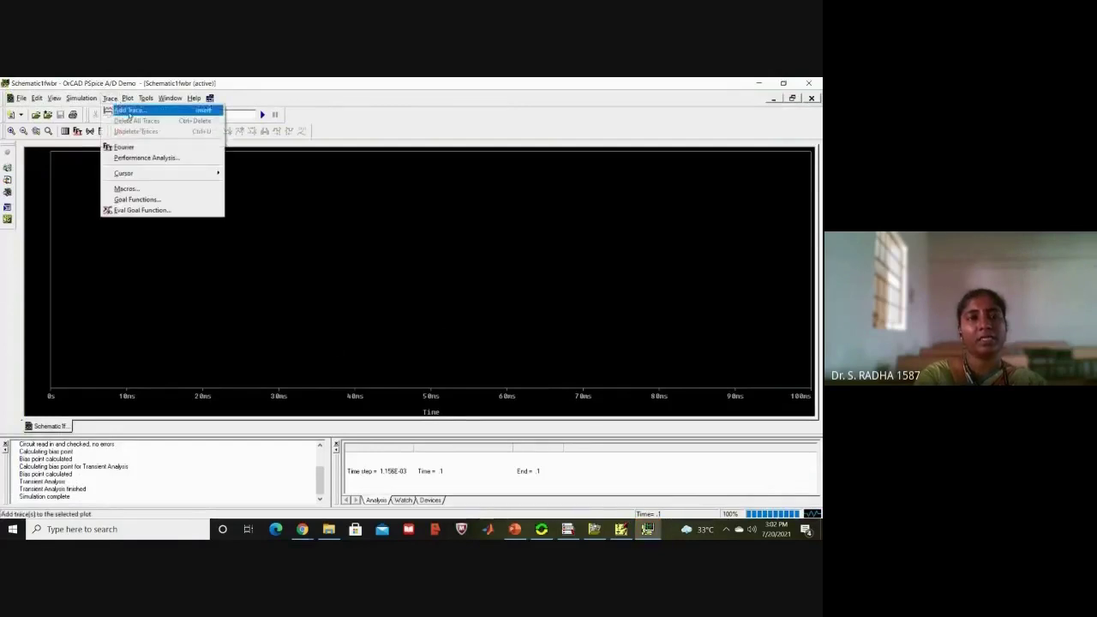
click(128, 117)
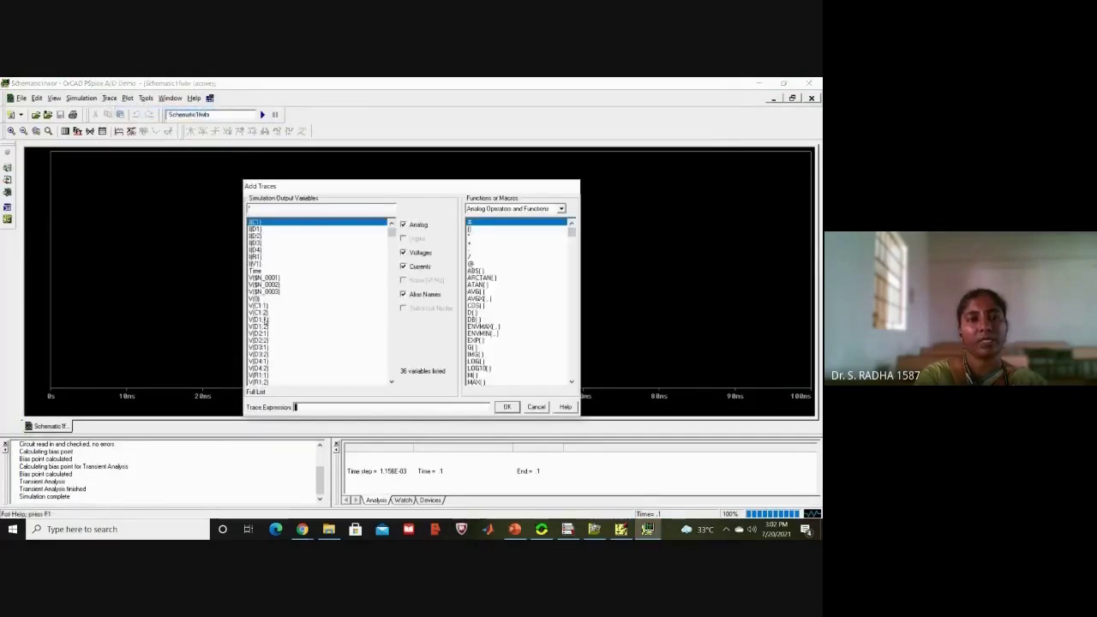
click(266, 341)
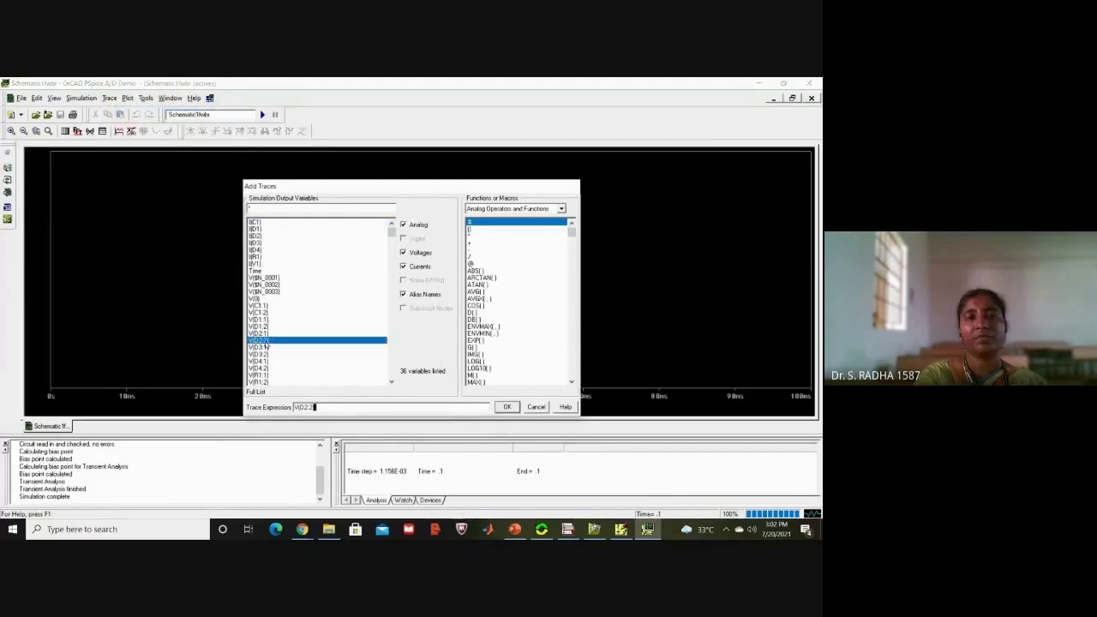
click(502, 409)
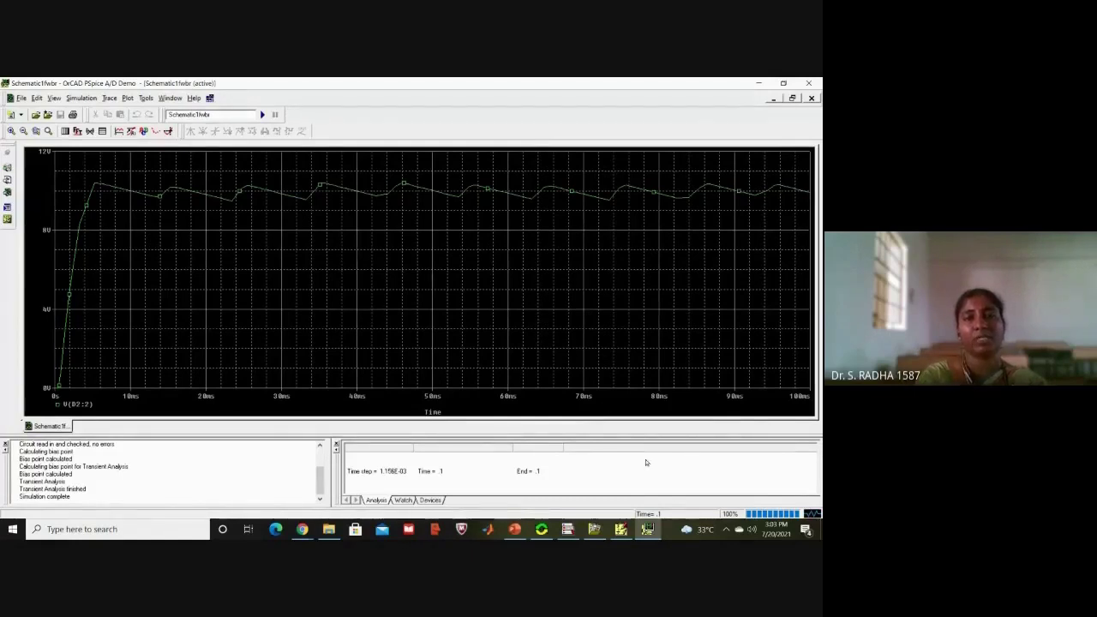
- Switch to the PowerPoint presentation to examine the expected waveform of the full-wave rectifier with capacitor filter
click(515, 529)
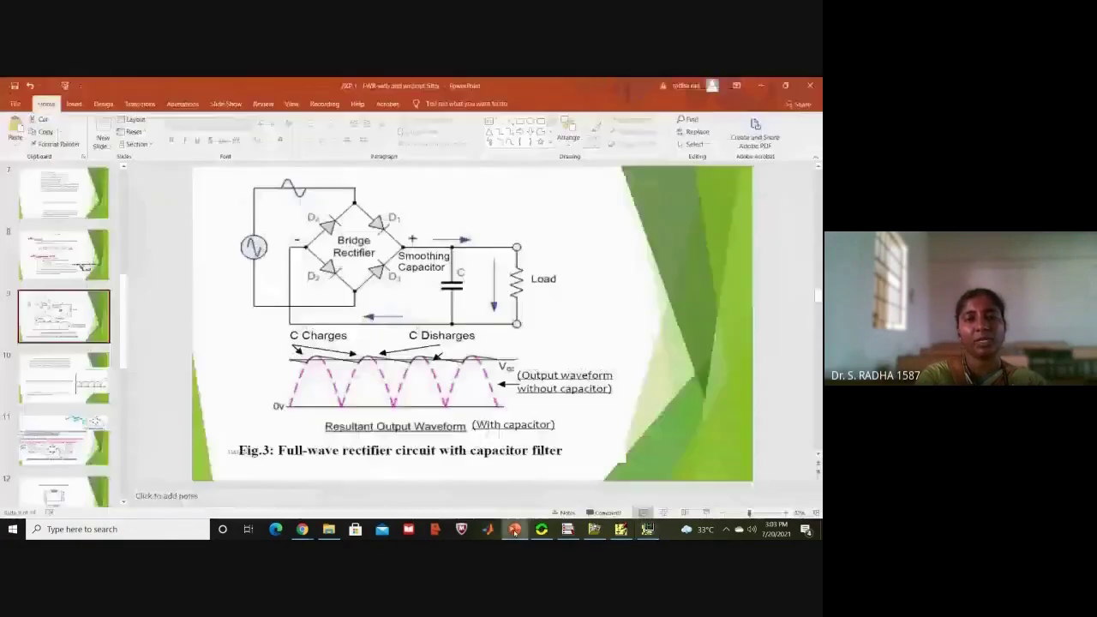